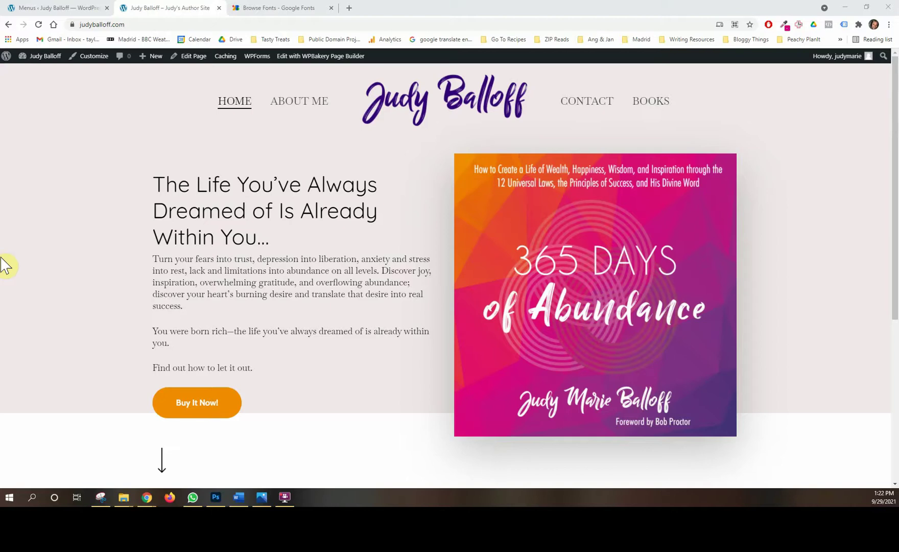
Switch to the ThemeNectar article on adding a custom font and read its CSS step, PHP snippet step and conclusion
scroll(313, 270, "down", 2)
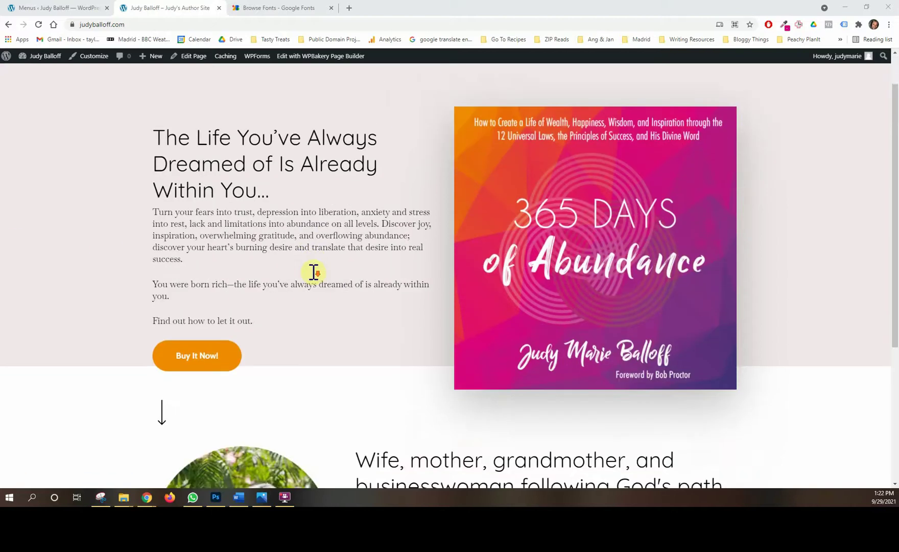
scroll(313, 271, "up", 2)
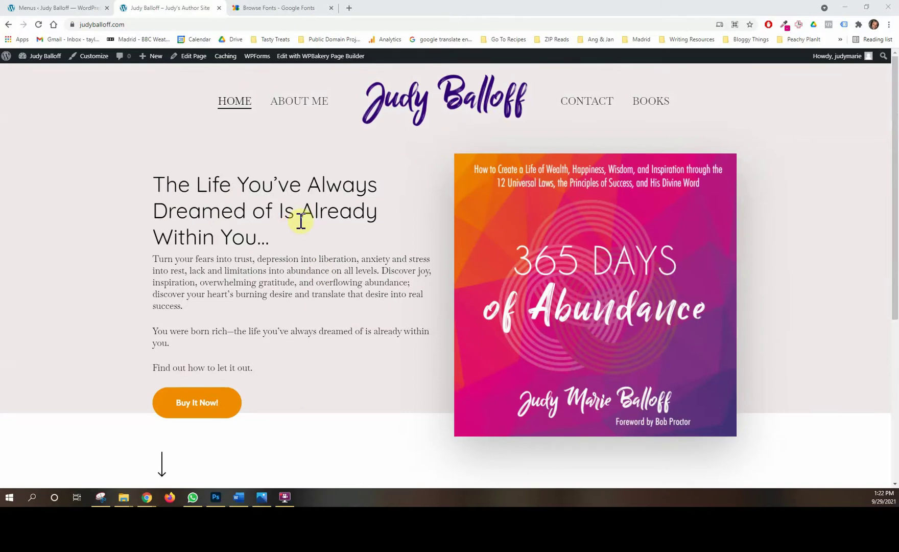
left_click(147, 497)
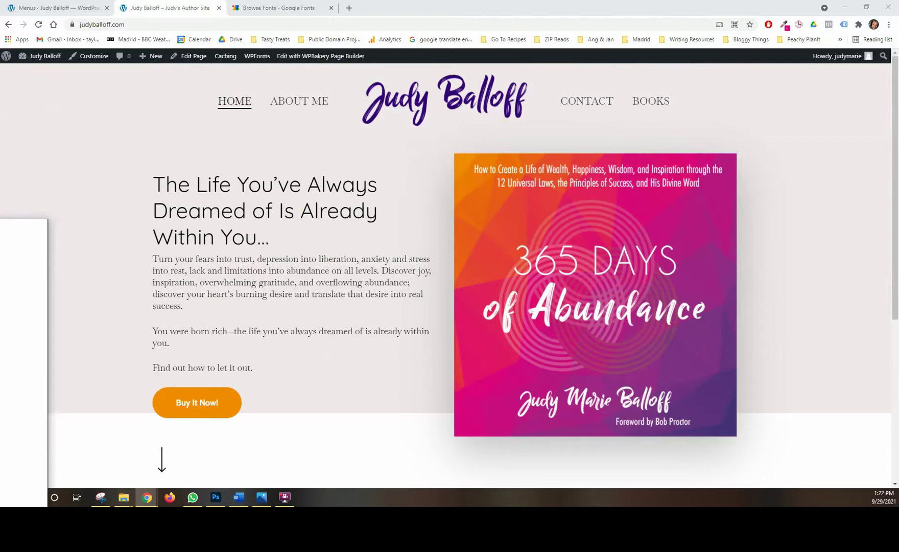
key("super+Up")
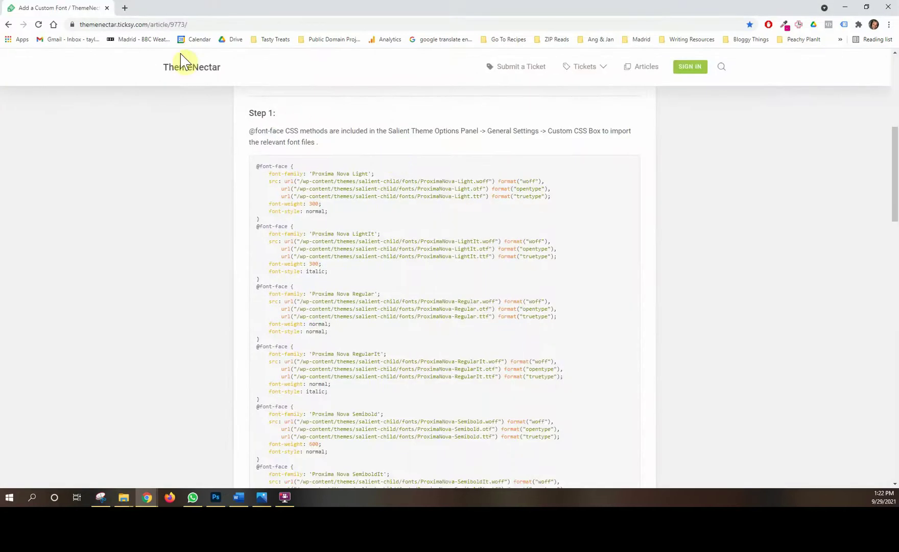
scroll(193, 179, "down", 4)
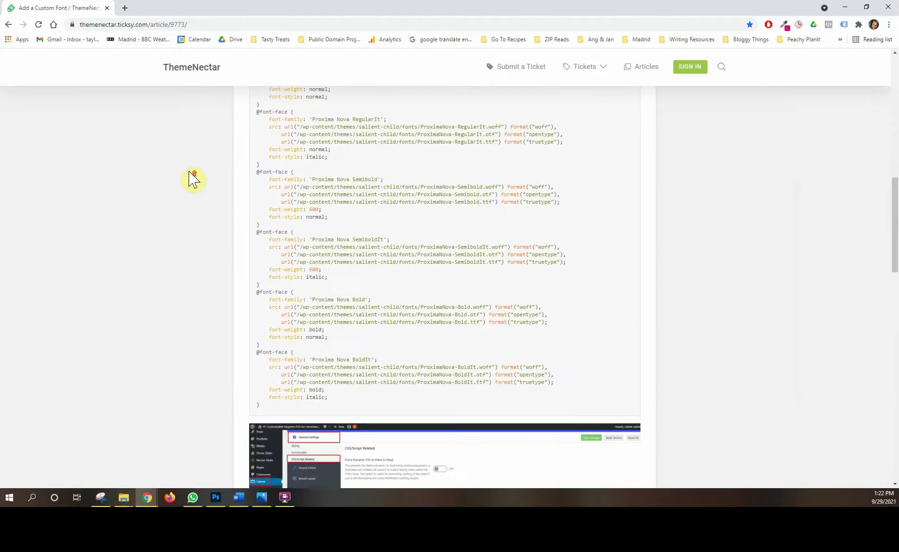
scroll(193, 179, "up", 10)
scroll(193, 179, "down", 3)
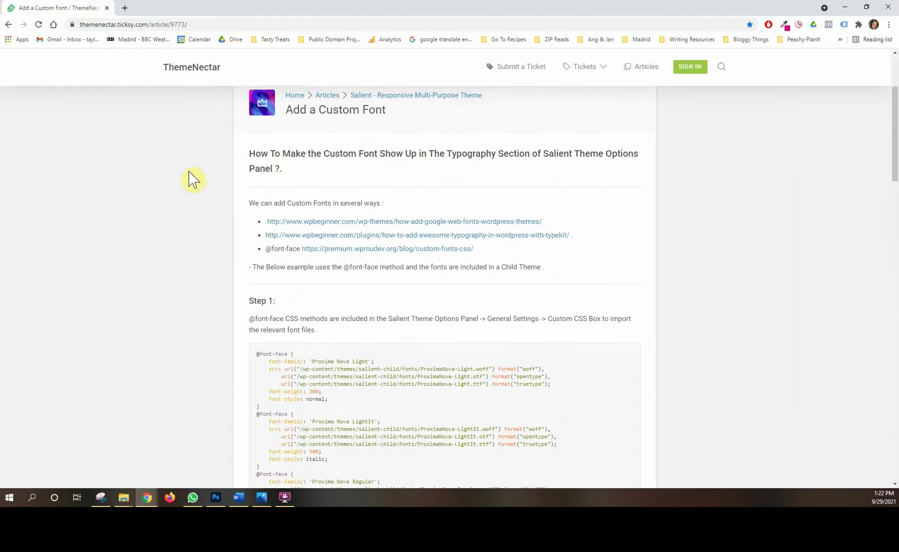
scroll(193, 179, "down", 10)
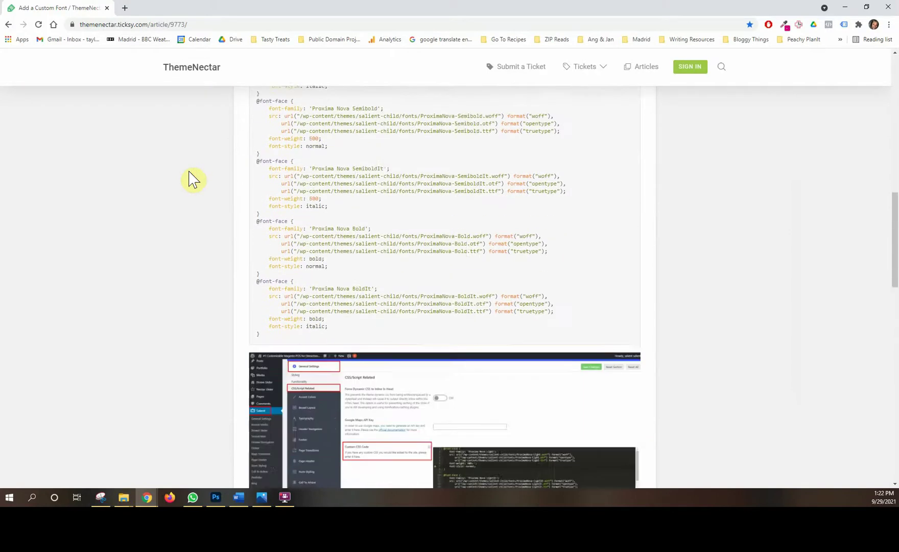
scroll(193, 179, "down", 2)
scroll(194, 179, "down", 3)
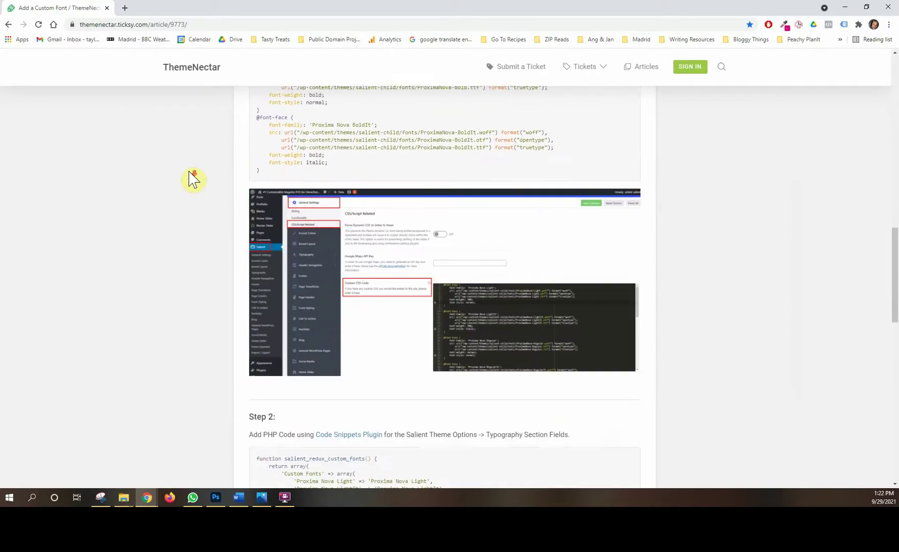
scroll(193, 179, "down", 2)
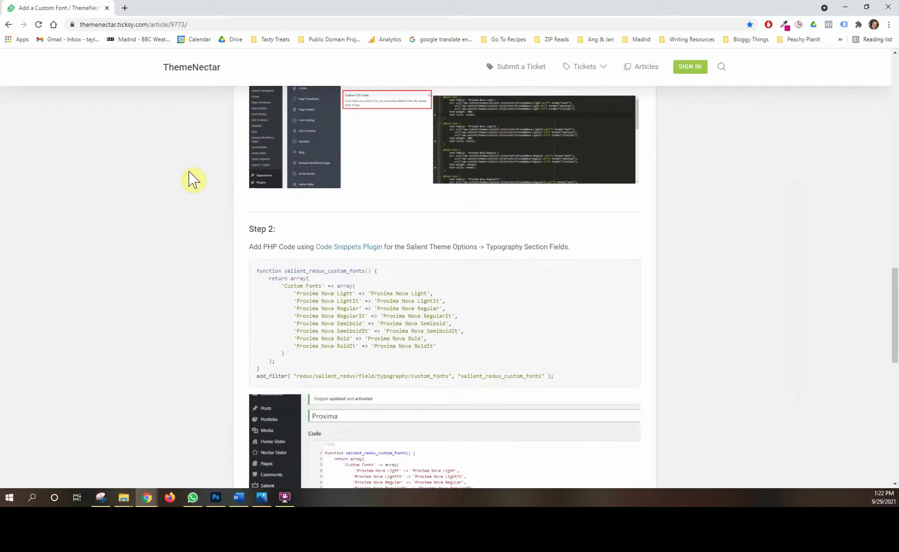
scroll(193, 179, "down", 5)
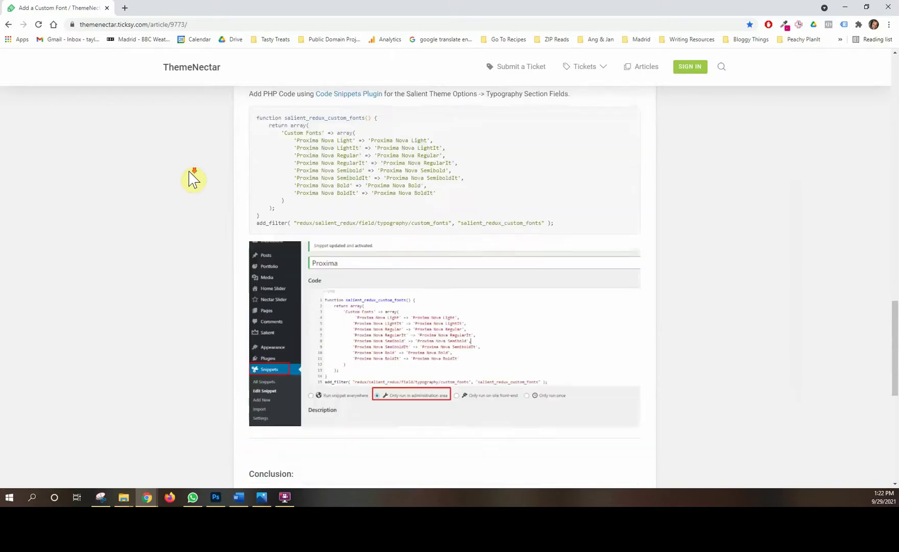
scroll(401, 281, "down", 4)
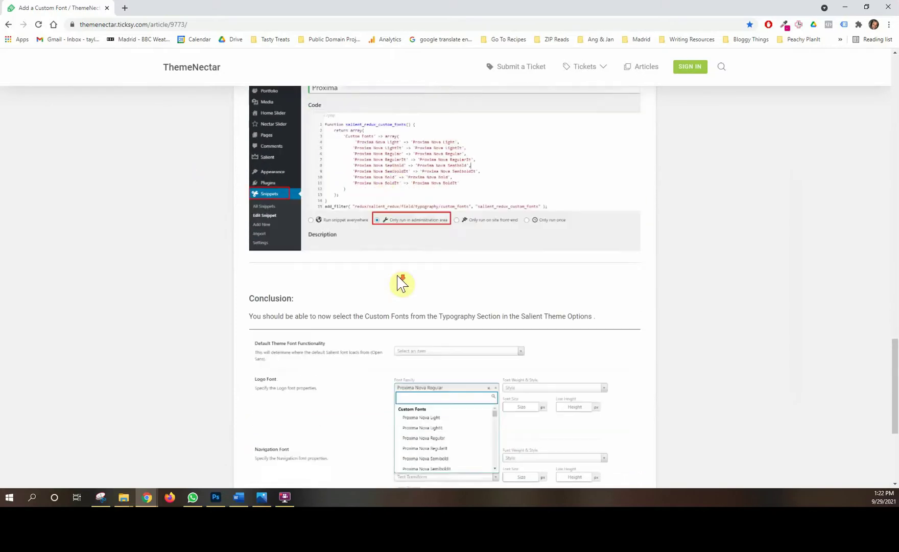
scroll(358, 290, "down", 2)
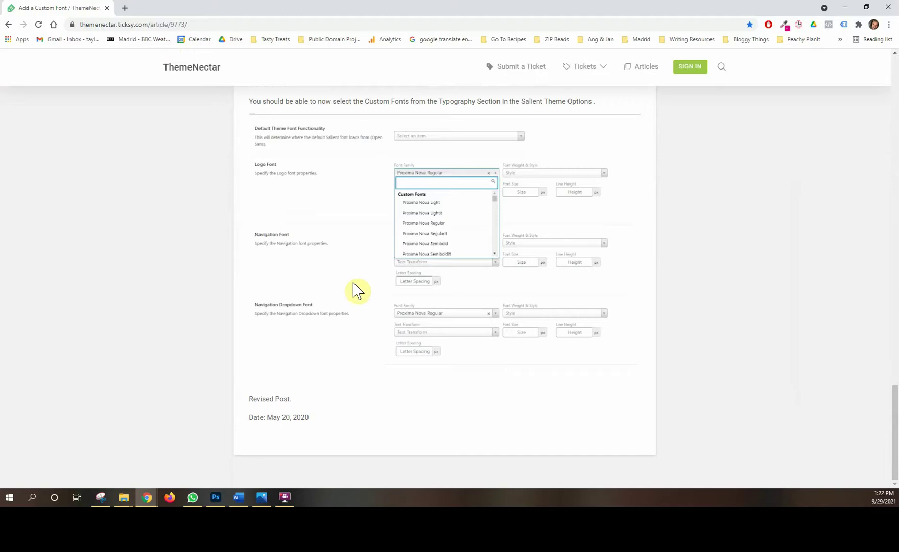
scroll(358, 290, "up", 8)
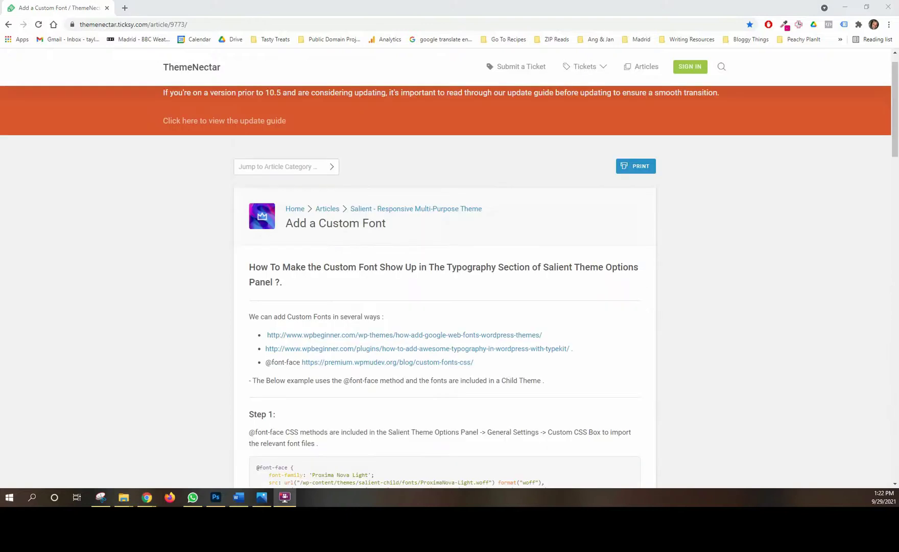
scroll(434, 250, "down", 5)
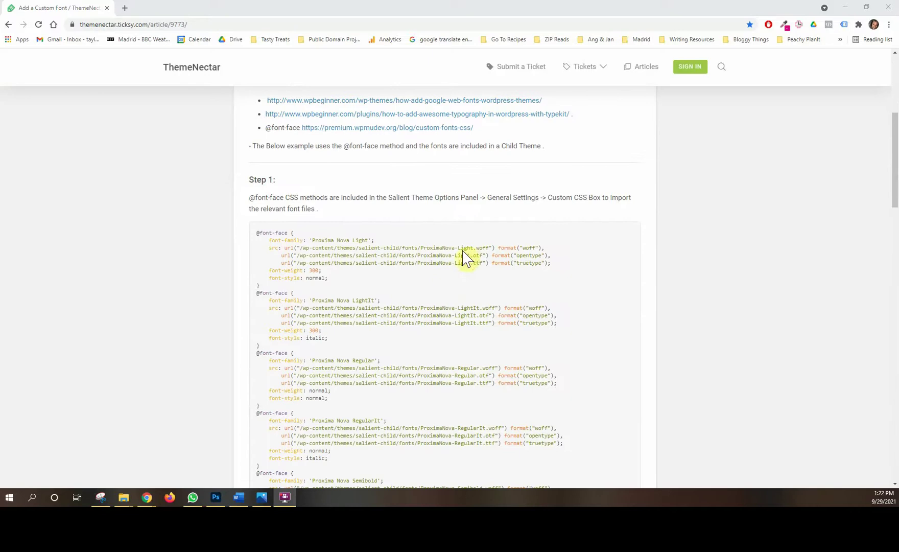
left_click_drag(417, 249, 488, 249)
left_click(486, 272)
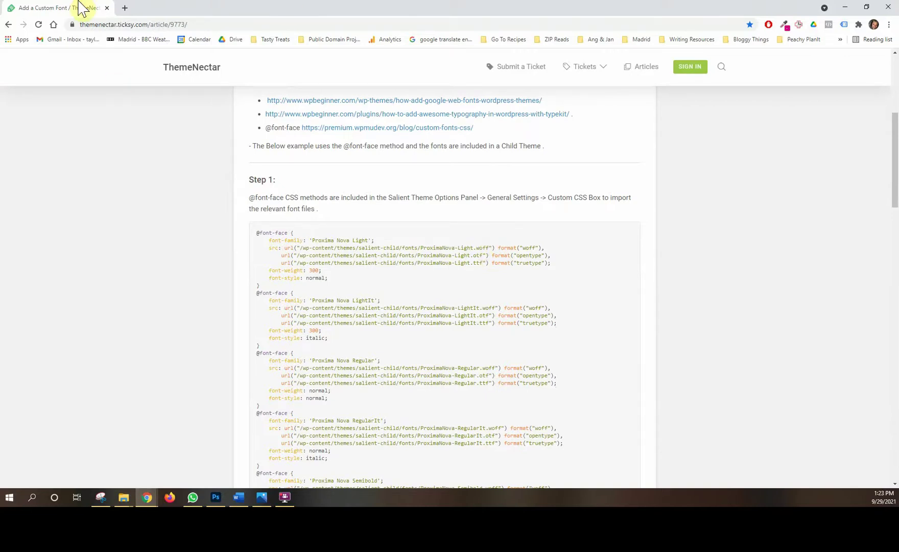
Search Google for "billy ohio font" in a new tab and open the dafont.com result
key("ctrl+t")
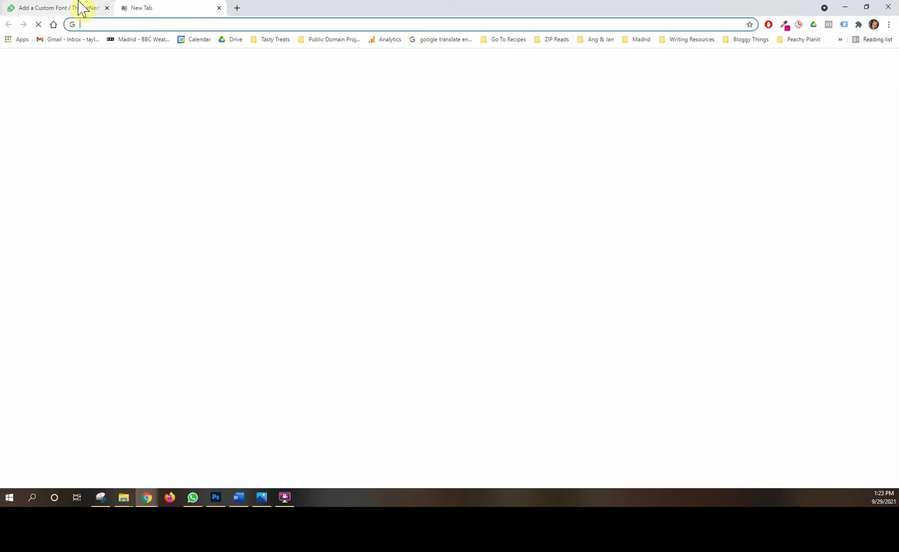
type("billy ohio")
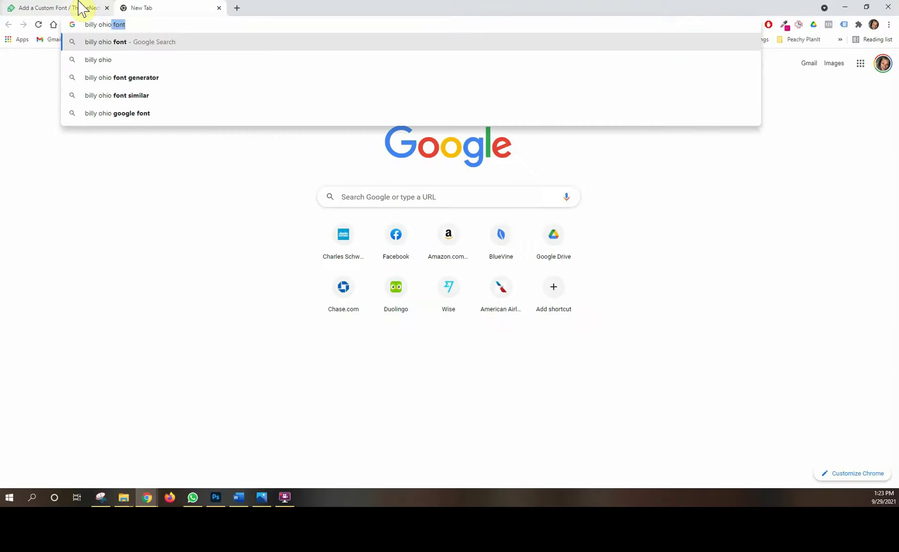
key("Return")
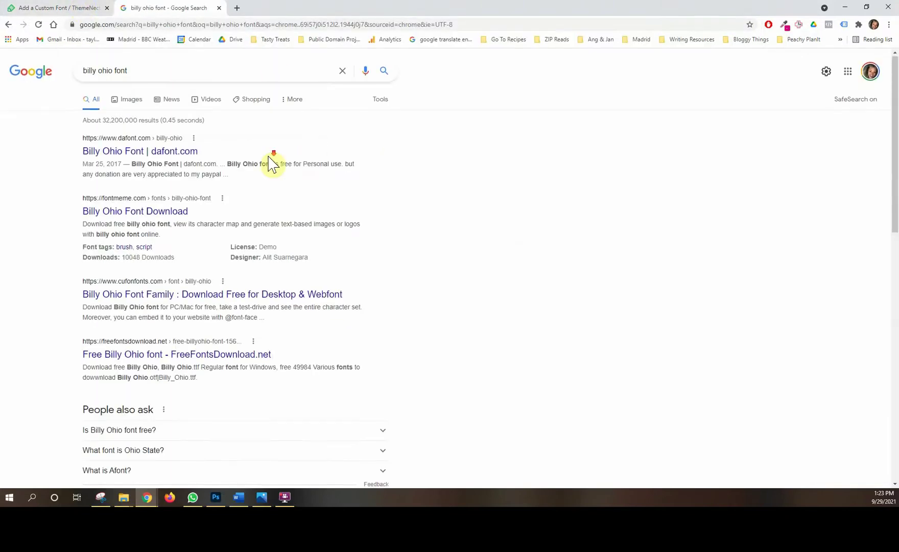
scroll(154, 118, "down", 1)
left_click(144, 106)
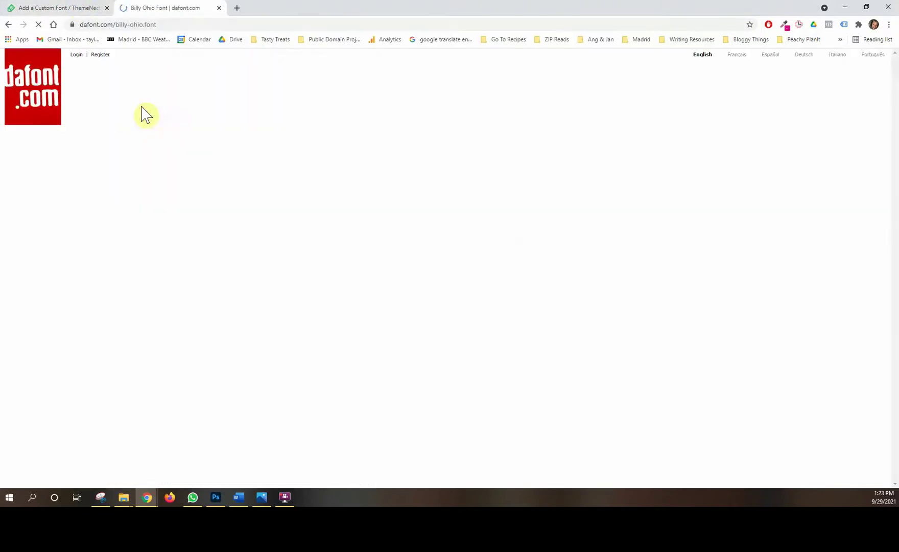
left_click(478, 296)
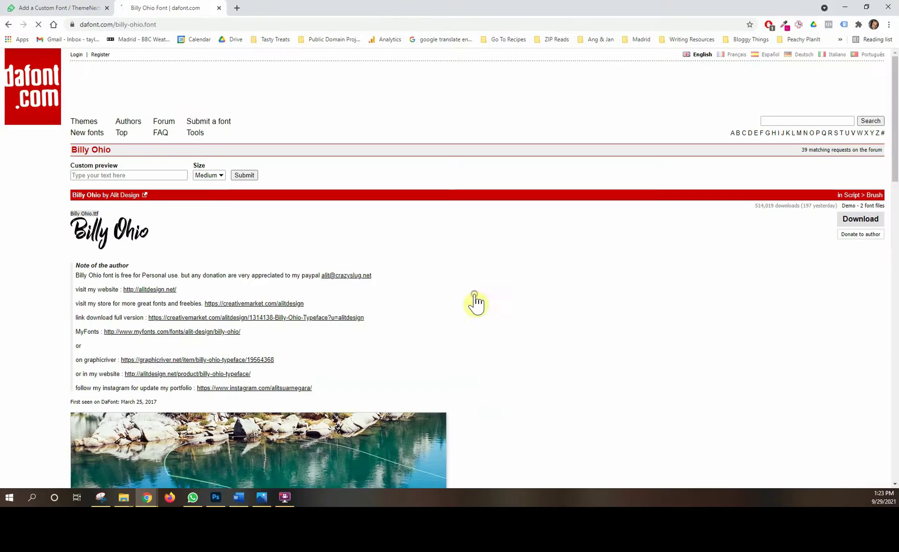
Look over the Billy Ohio font page, including the author's note, preview image and character set
scroll(481, 276, "down", 3)
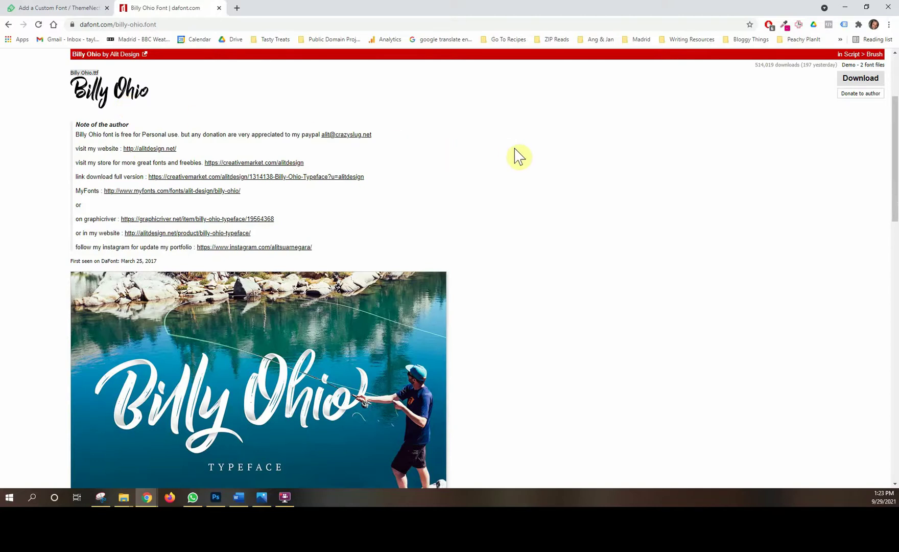
scroll(517, 155, "down", 1)
scroll(518, 156, "down", 7)
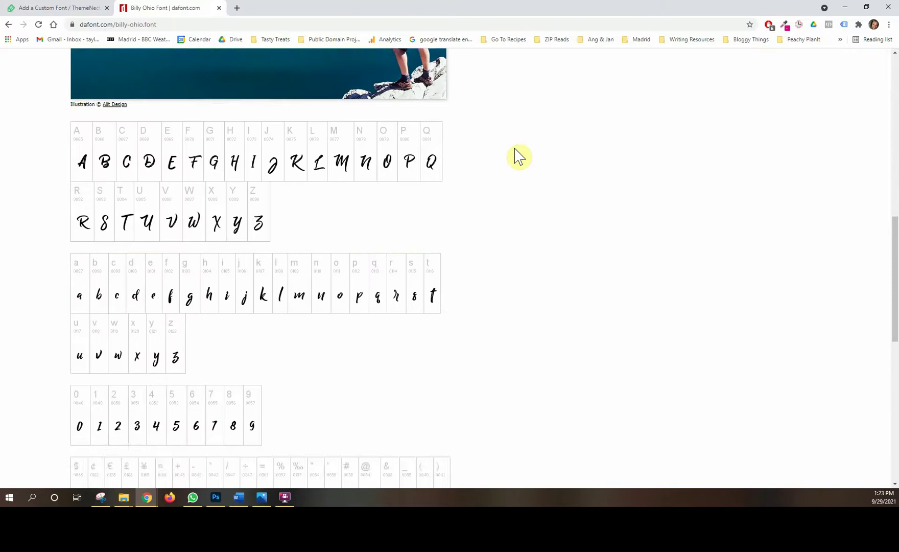
scroll(517, 156, "up", 8)
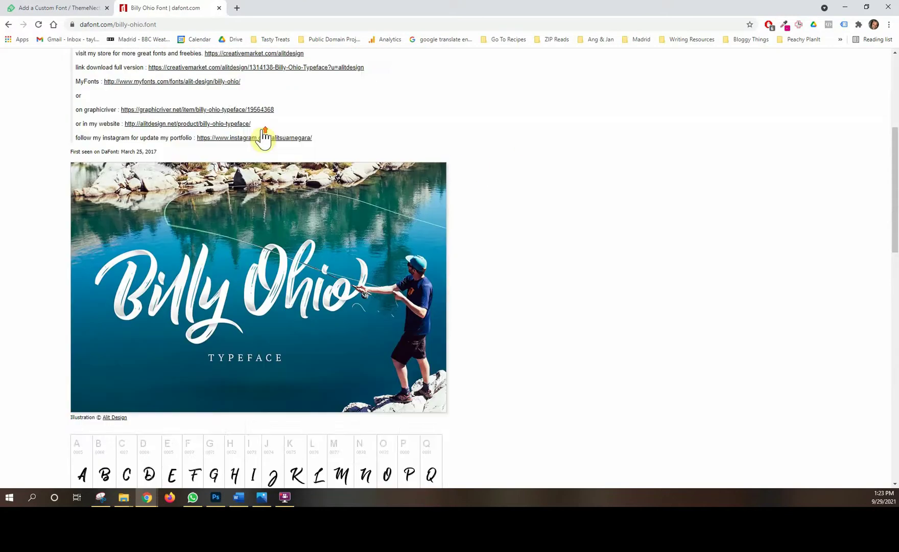
left_click(56, 8)
left_click(135, 8)
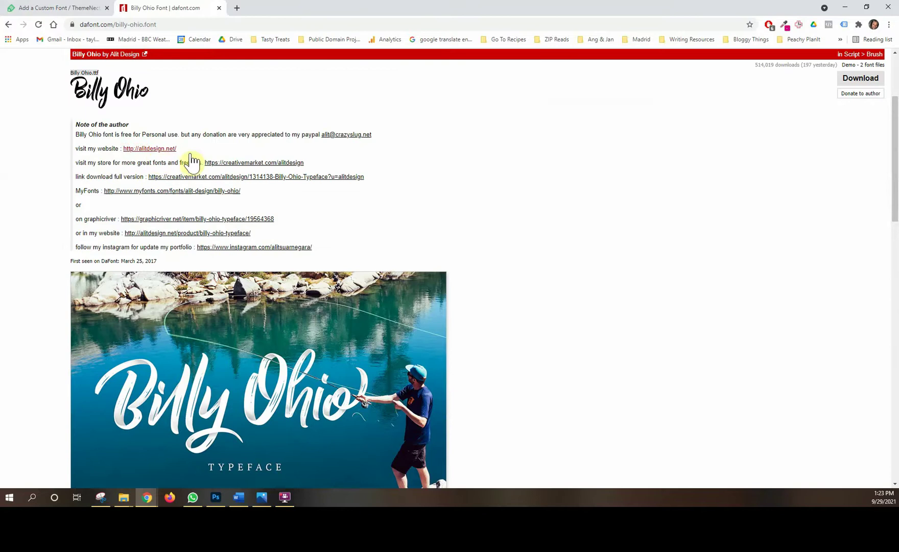
Open the full version's Creative Market page in a new tab and view the Billy Ohio Typeface licence options
left_click(265, 187, "ctrl")
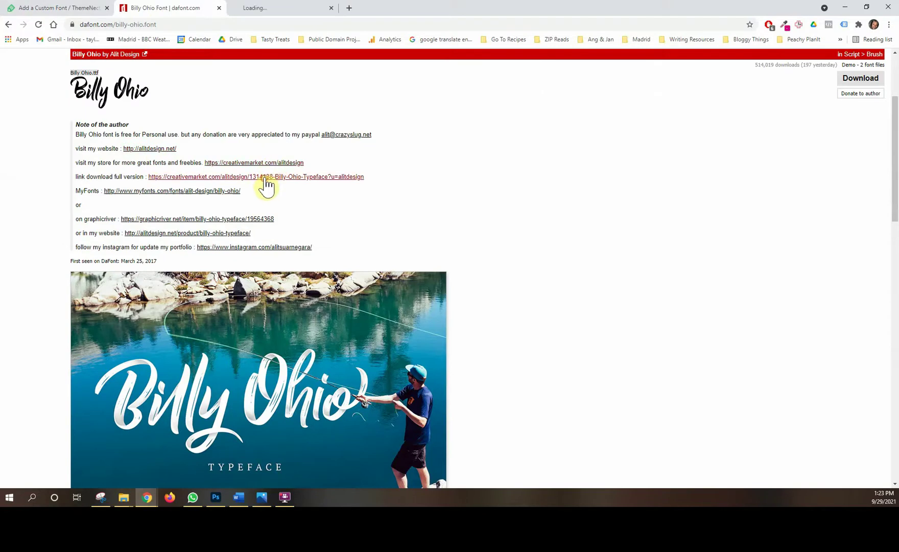
left_click(296, 7)
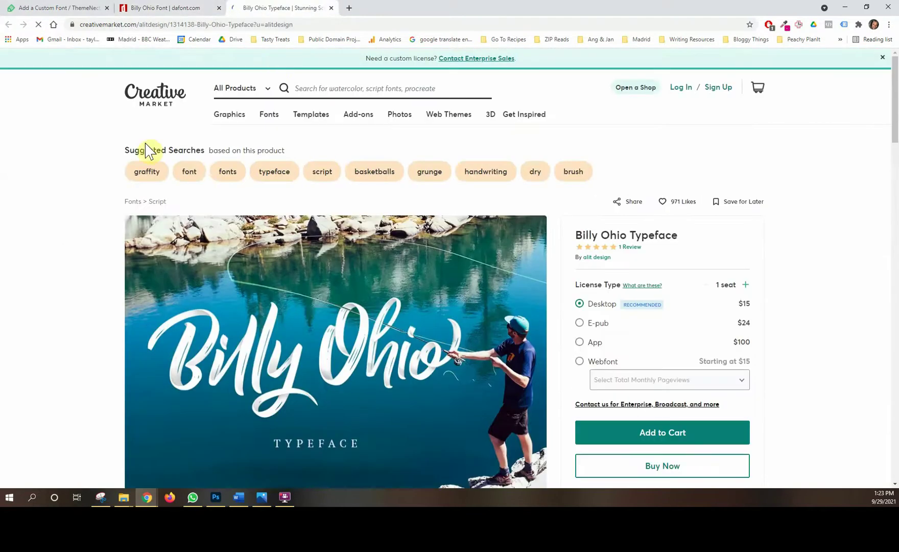
scroll(100, 168, "down", 1)
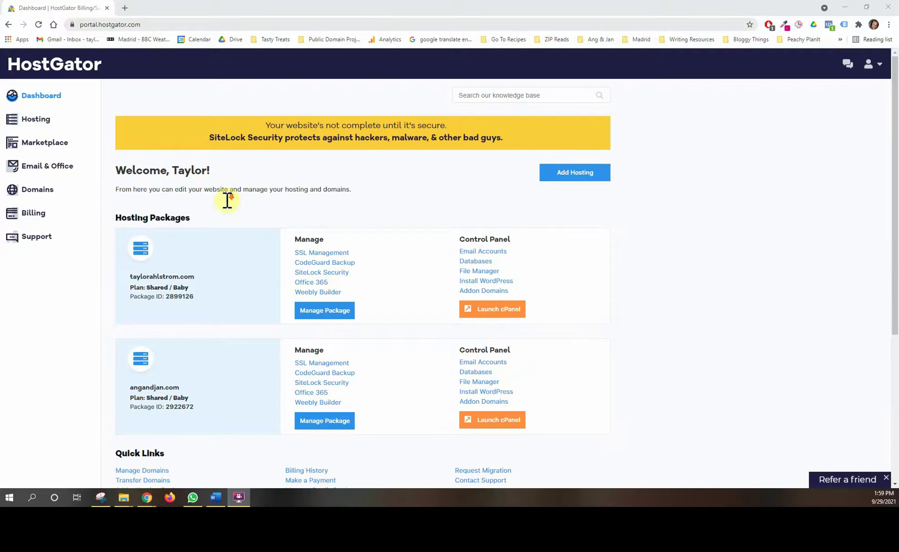
Open the File Manager of the second HostGator hosting package and go into the judyballoff.com folder
scroll(450, 350, "down", 1)
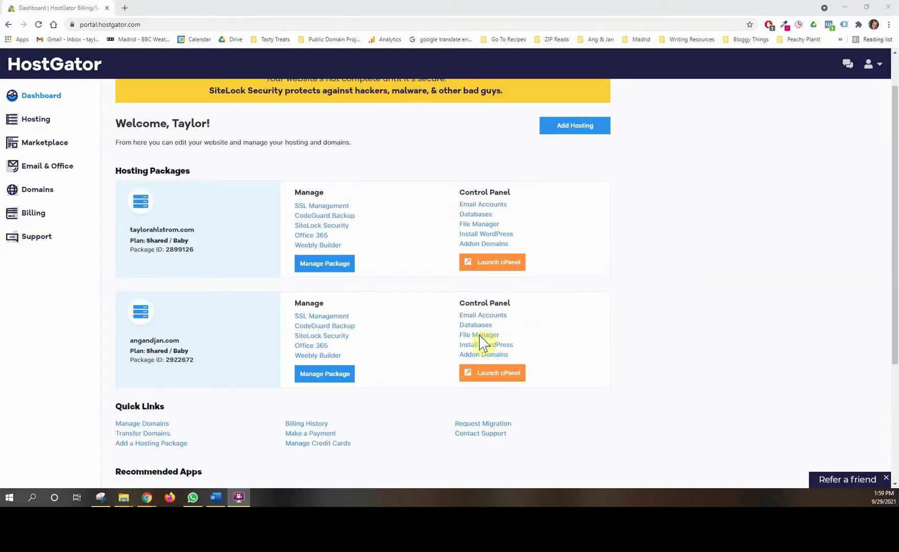
left_click(479, 335)
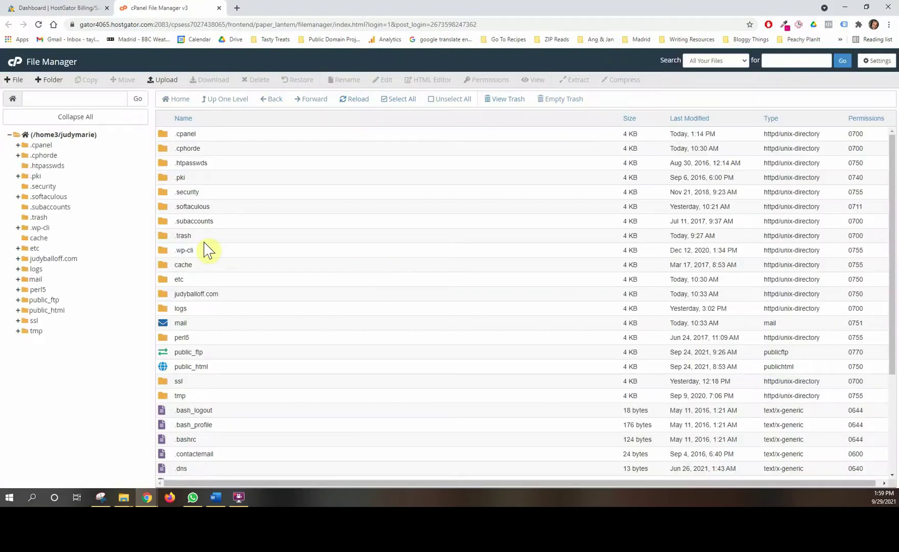
left_click(53, 259)
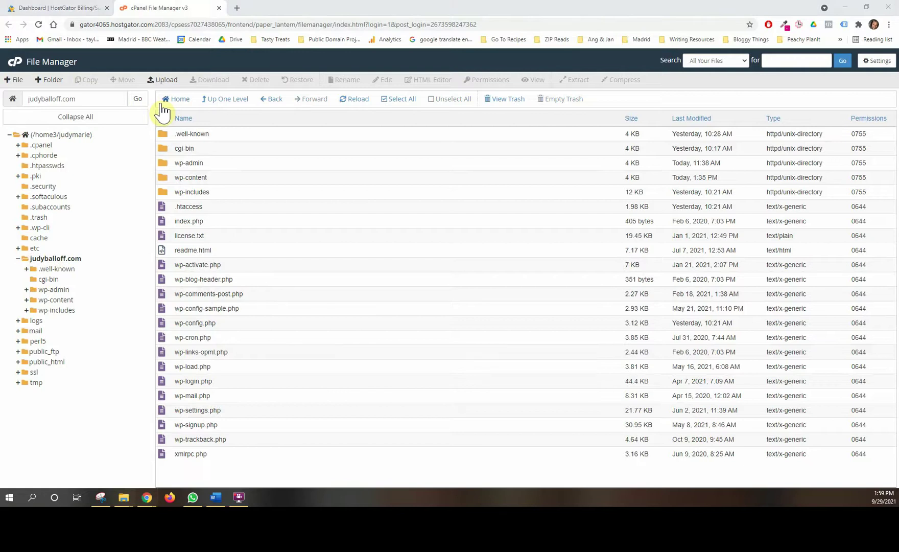
key("alt+Tab")
scroll(398, 205, "down", 3)
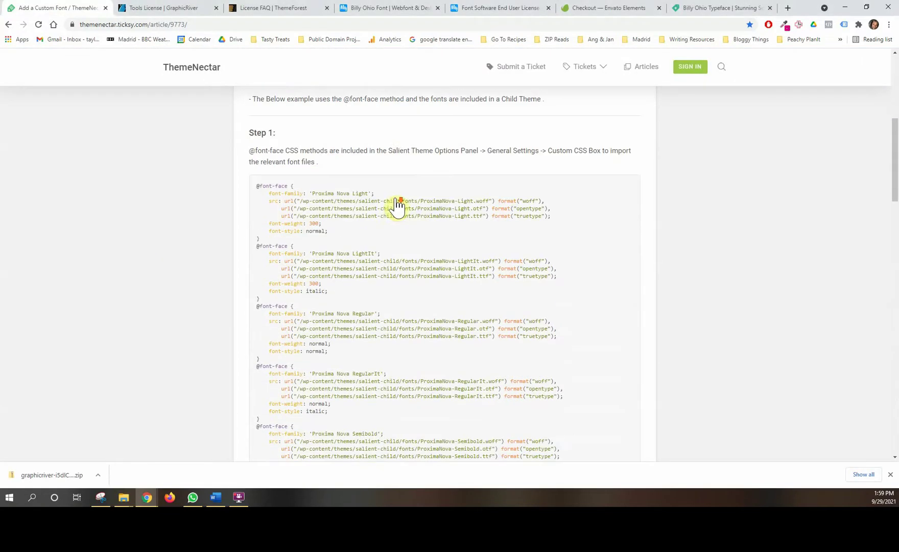
left_click_drag(305, 202, 496, 202)
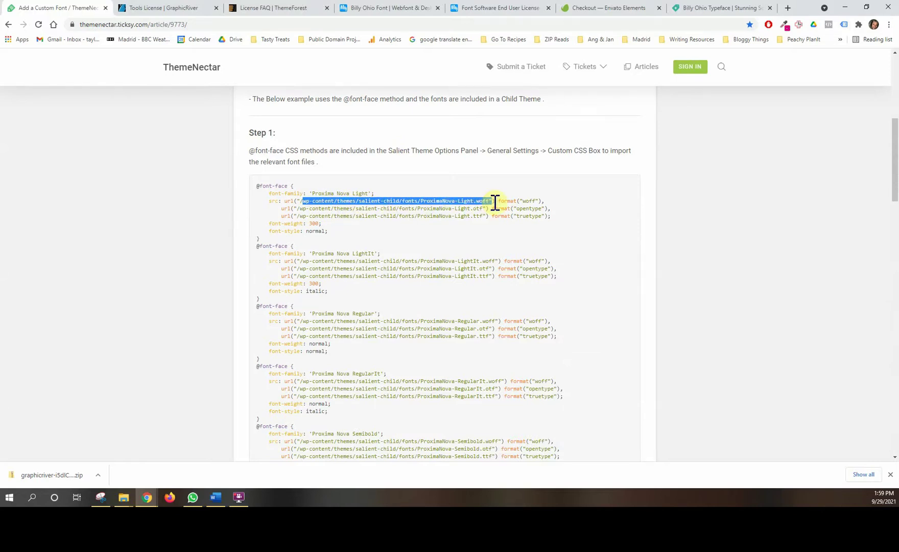
Switch to the WordPress dashboard and open the list of installed themes to view the active Salient theme
key("alt+Tab")
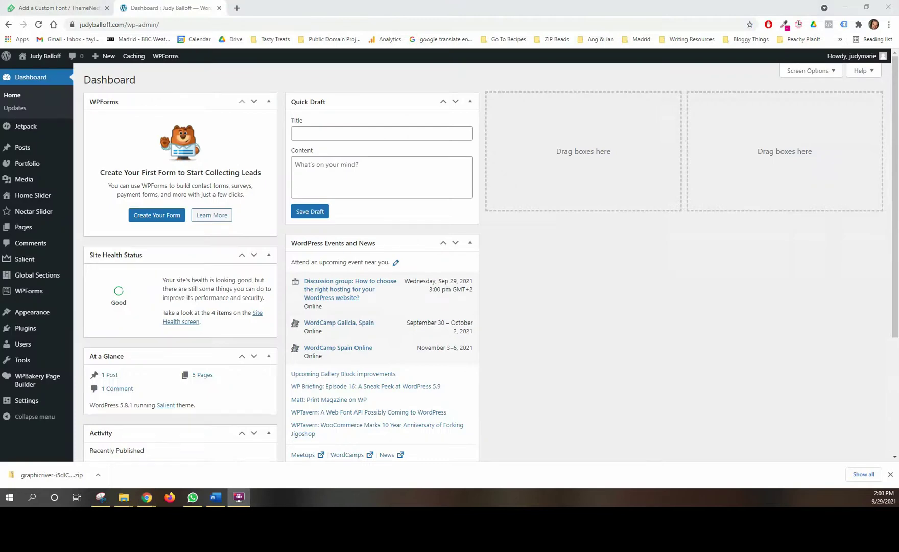
mouse_move(22, 320)
left_click(93, 315)
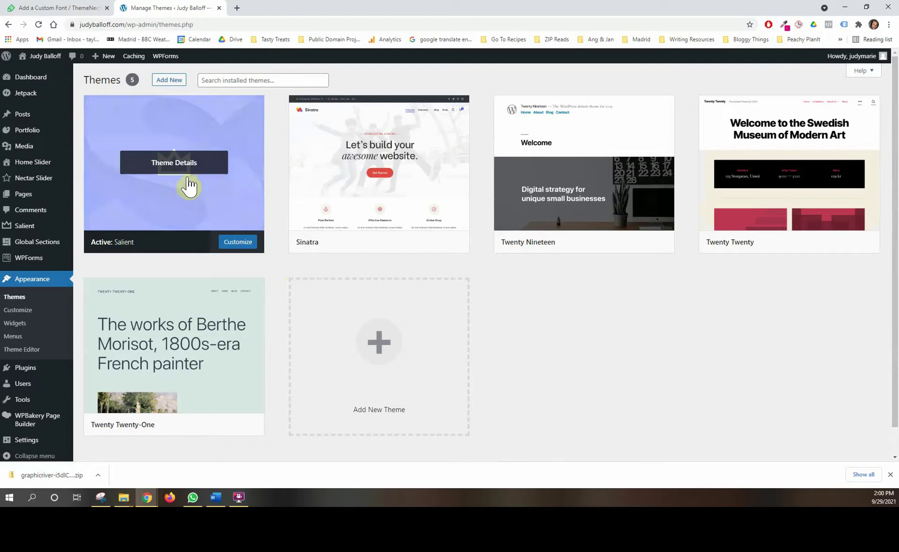
mouse_move(335, 148)
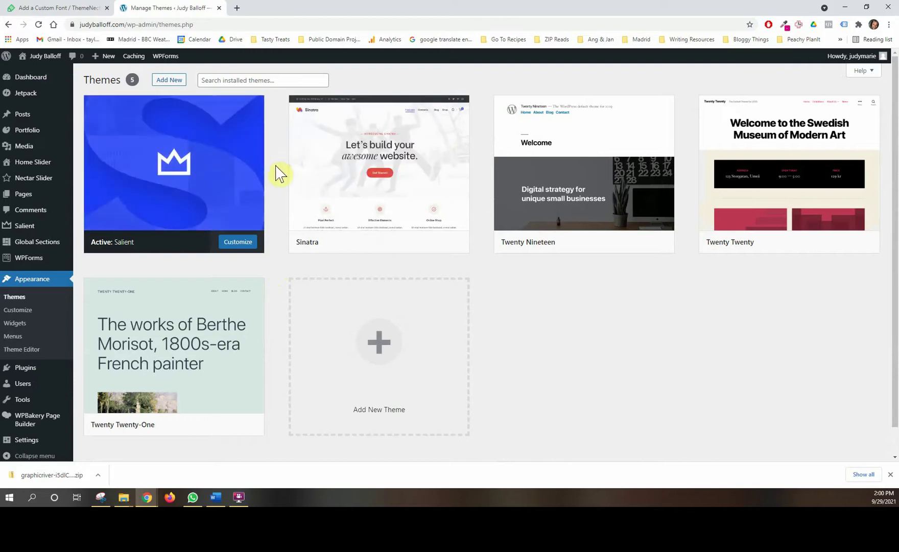
Upload the salient-child zip file from the Freelance Things > Web Design folder as a new theme and install it
left_click(159, 81)
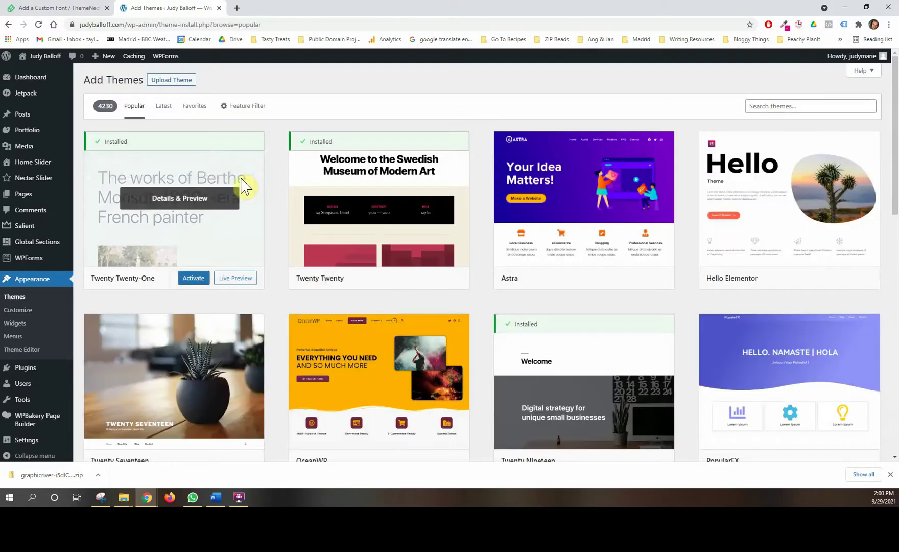
left_click(171, 82)
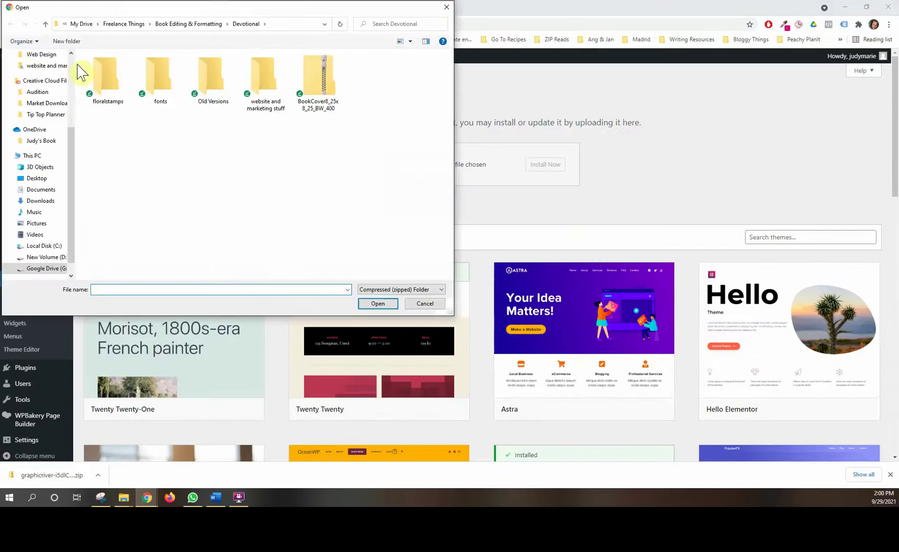
scroll(37, 107, "up", 3)
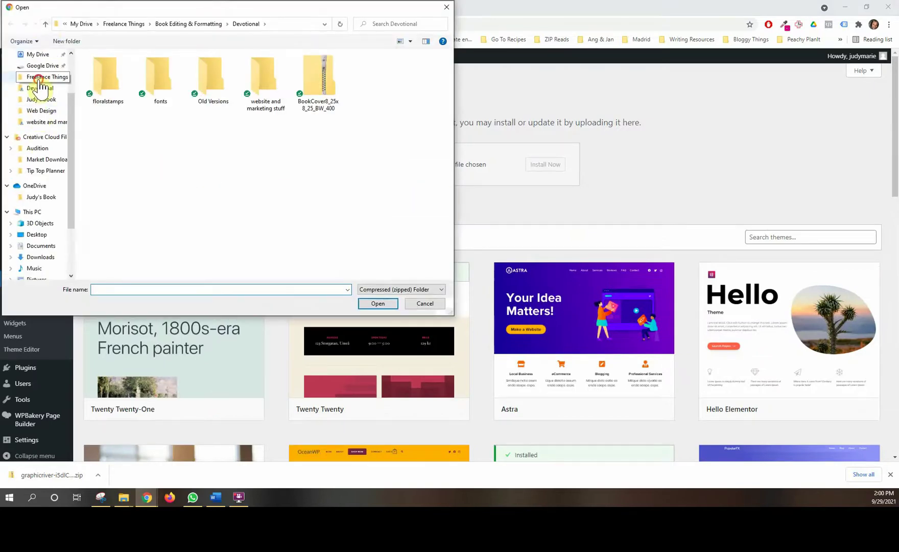
left_click(43, 77)
double_click(130, 118)
left_click(131, 108)
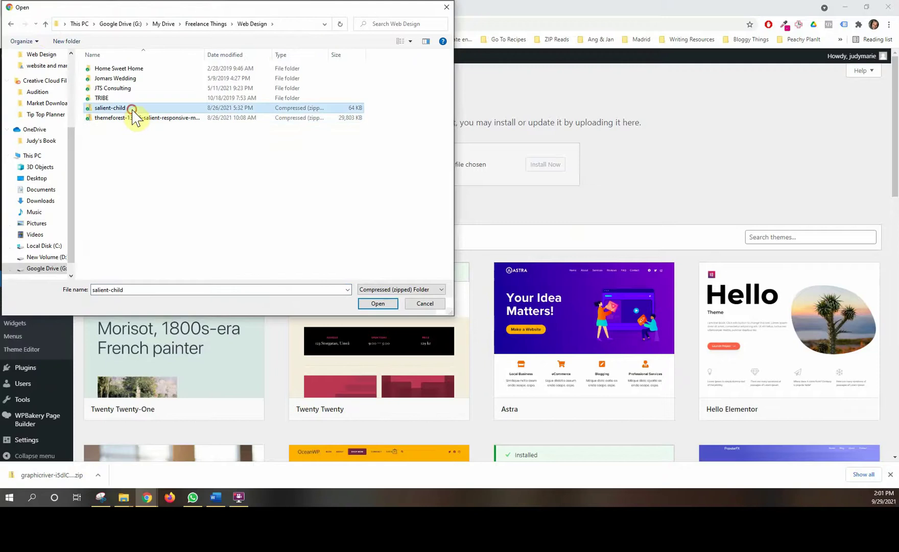
left_click(379, 305)
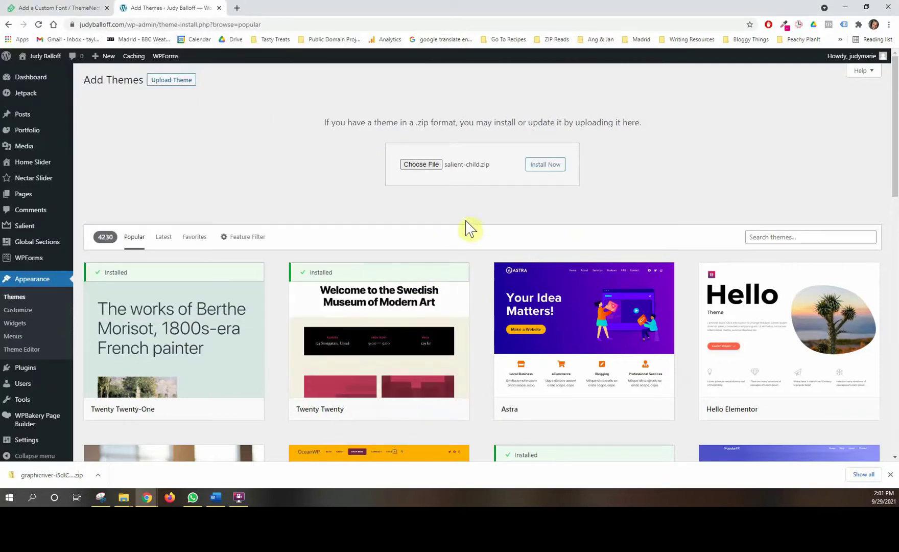
left_click(555, 171)
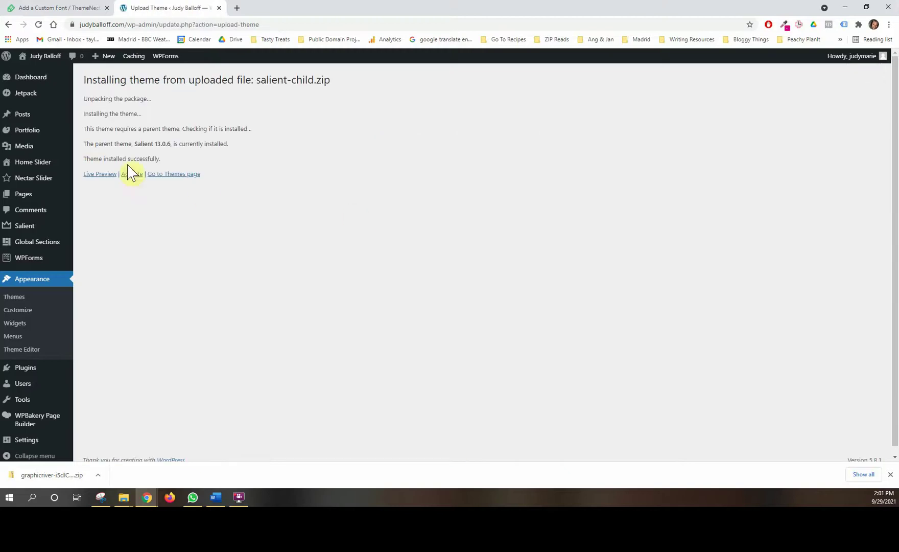
Check the parent theme line in the installation report and activate the Salient child theme
left_click_drag(86, 145, 242, 144)
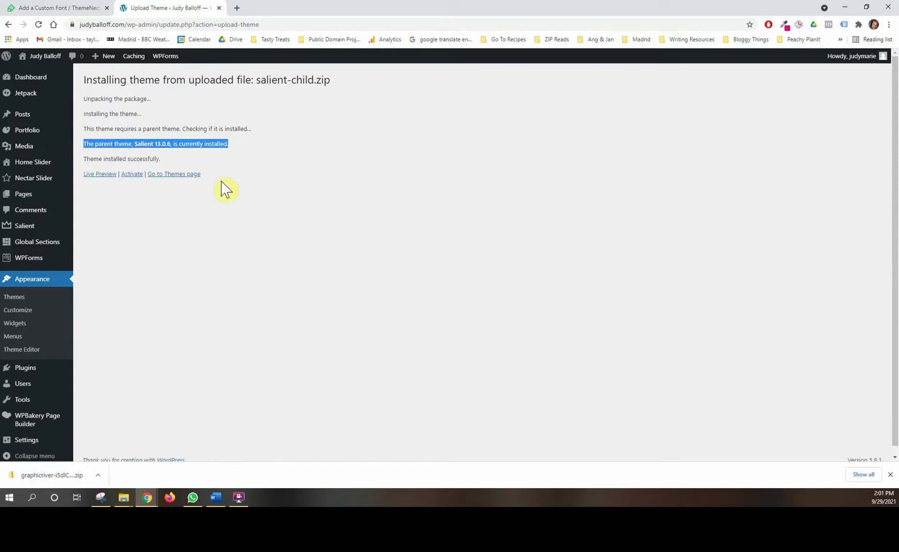
left_click(196, 196)
left_click(132, 174)
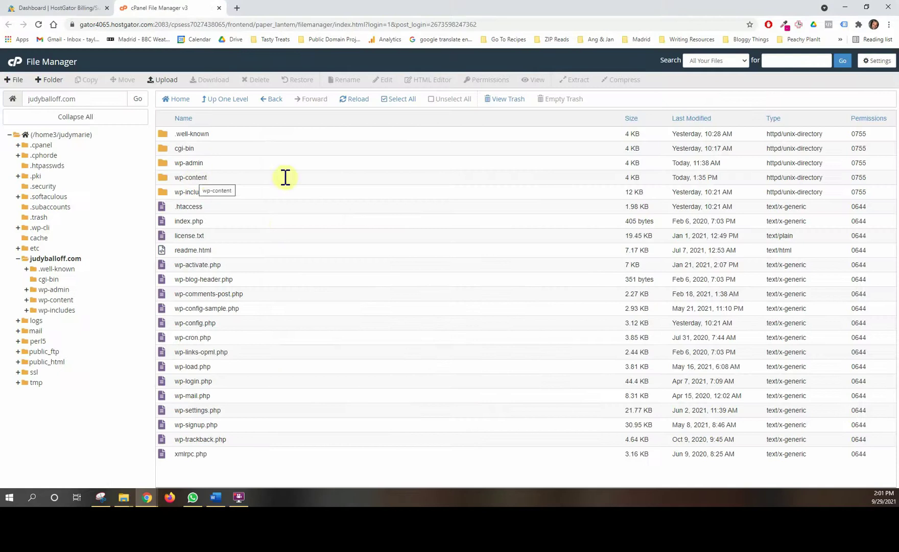
Reload the HostGator File Manager and go into the site's wp-content/themes/salient-child folder
left_click(38, 25)
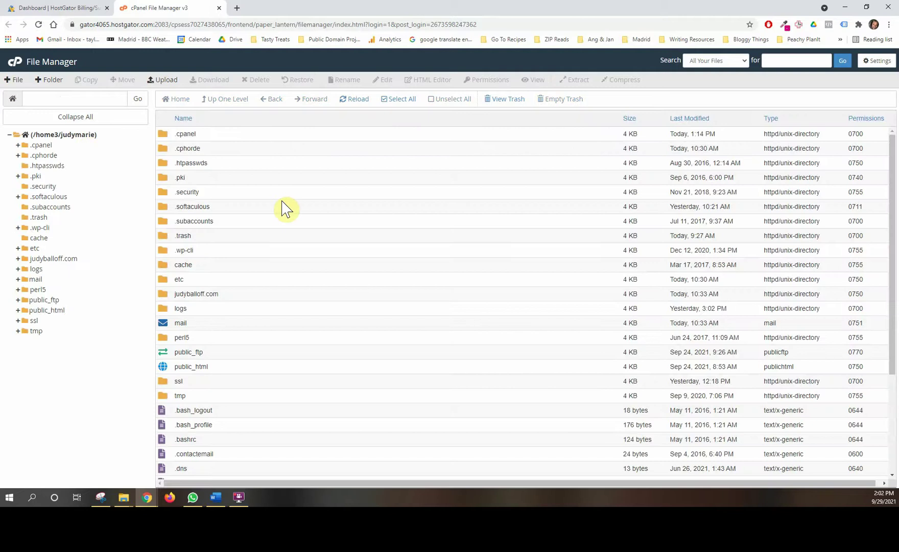
left_click(57, 258)
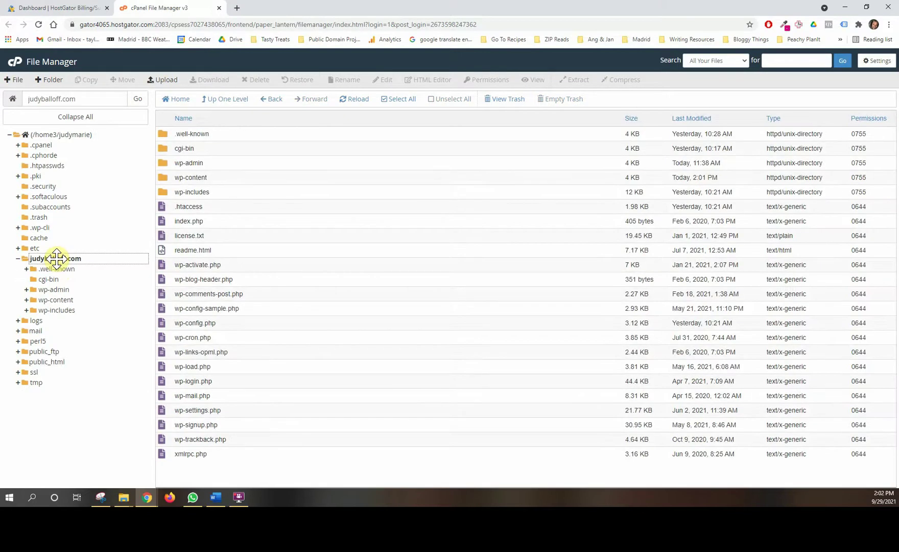
double_click(220, 178)
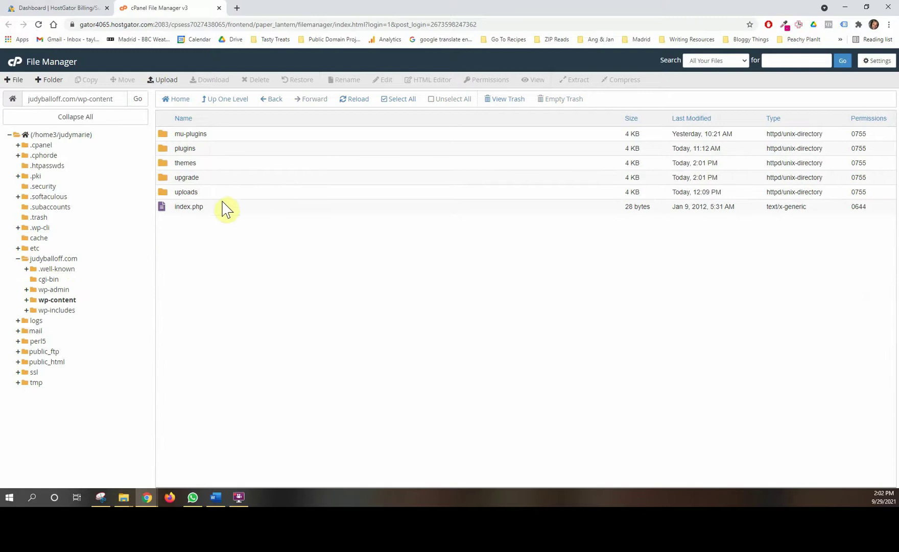
double_click(215, 165)
double_click(221, 151)
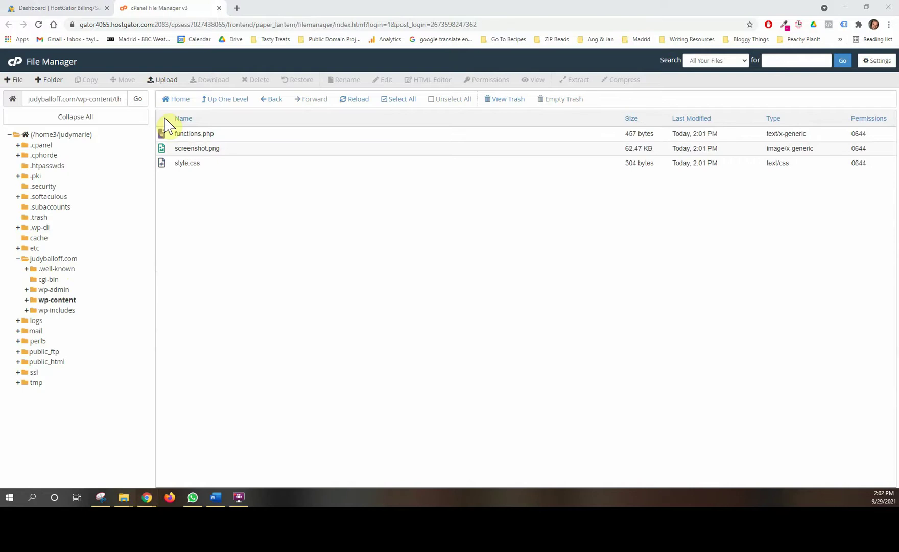
key("alt+Tab")
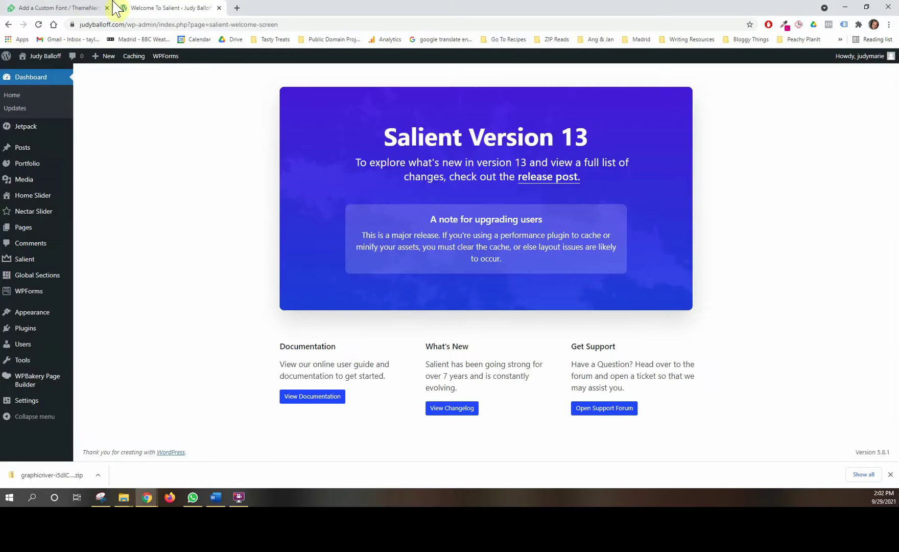
key("alt+Tab")
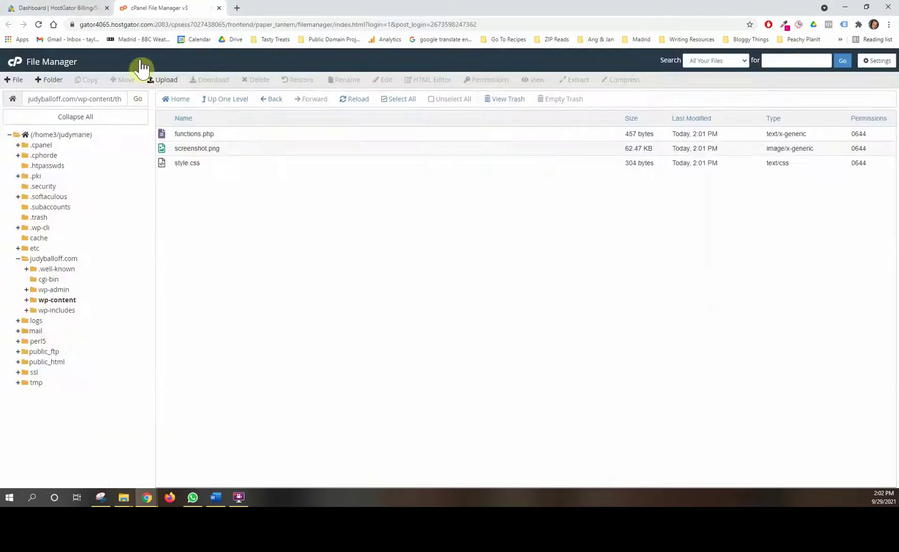
key("alt+Tab")
left_click(59, 8)
left_click_drag(303, 200, 384, 200)
left_click(357, 201)
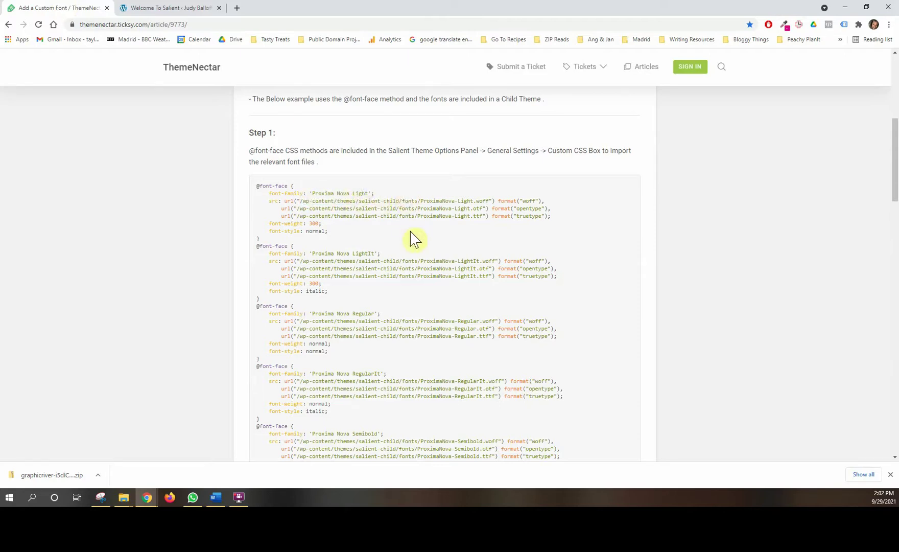
Create a folder named fonts inside salient-child in the File Manager and open it
key("alt+Tab")
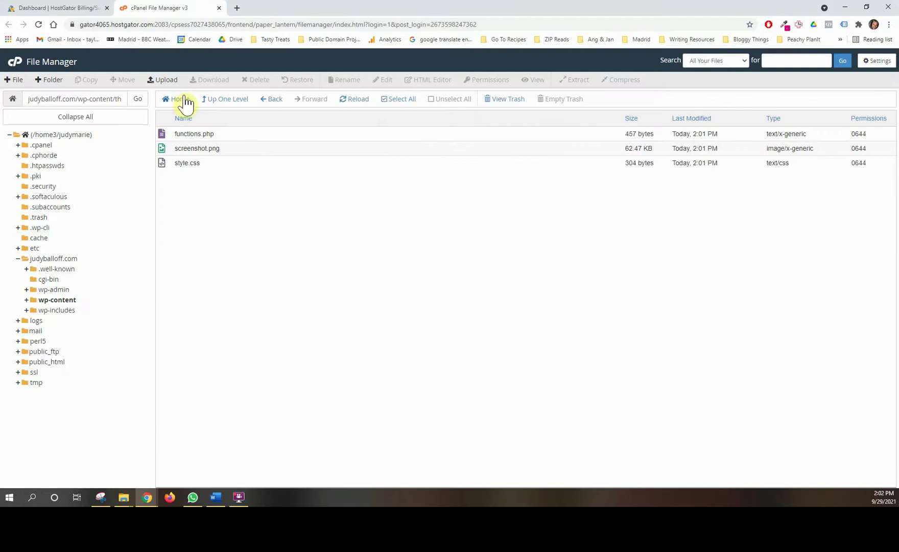
left_click(49, 80)
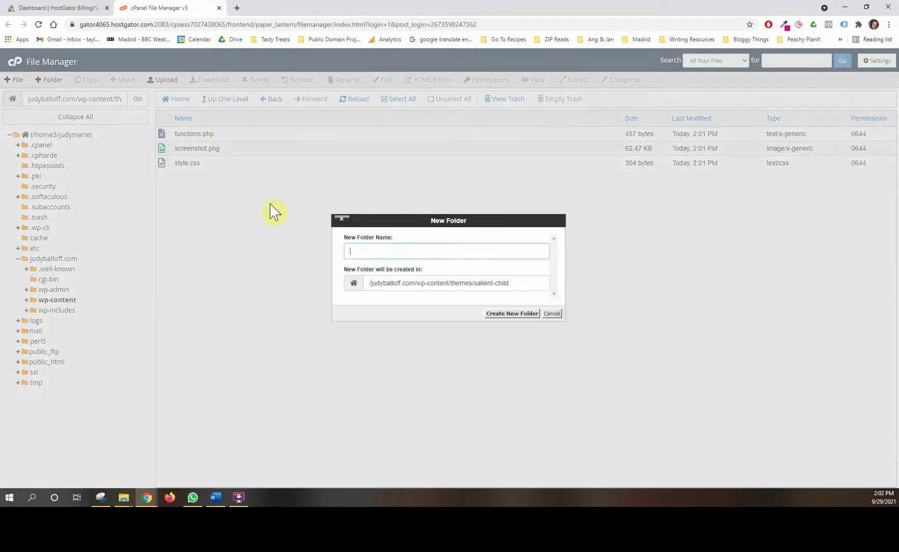
type("fonts")
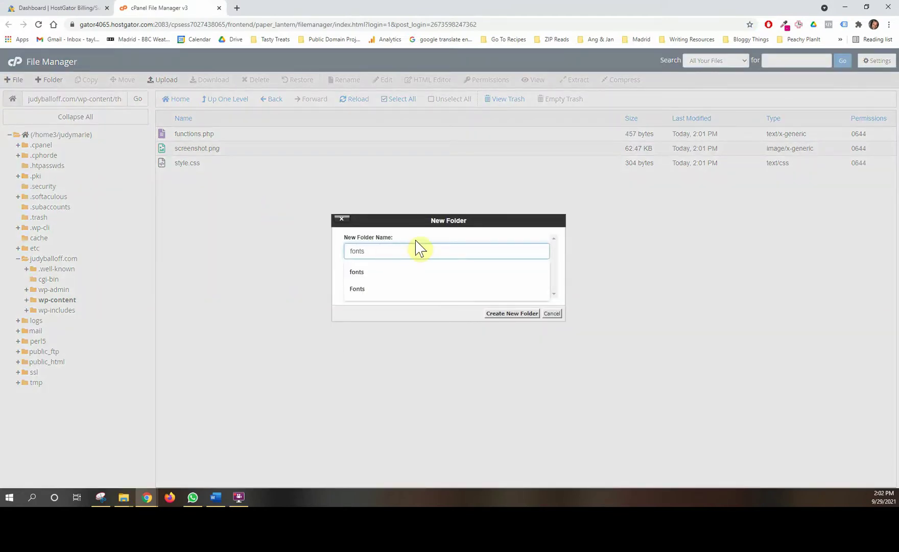
left_click(488, 257)
left_click(505, 313)
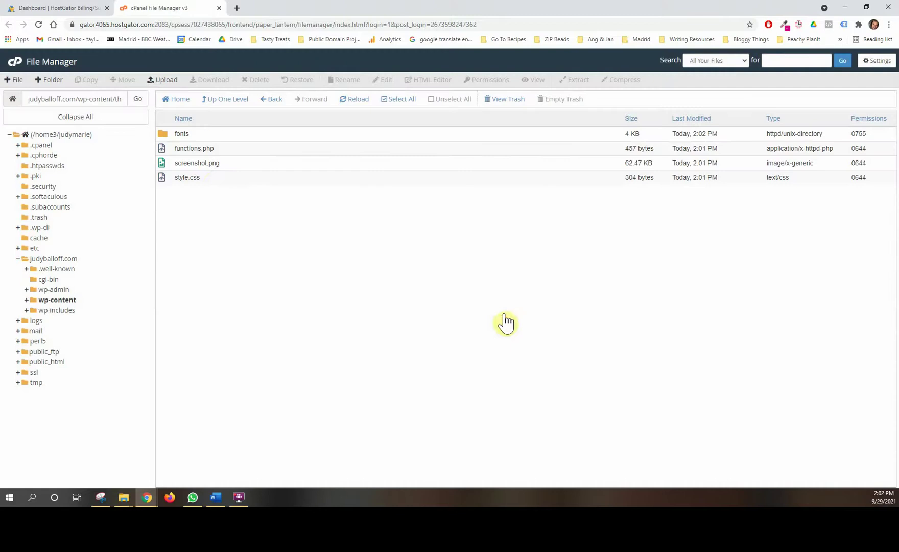
double_click(207, 135)
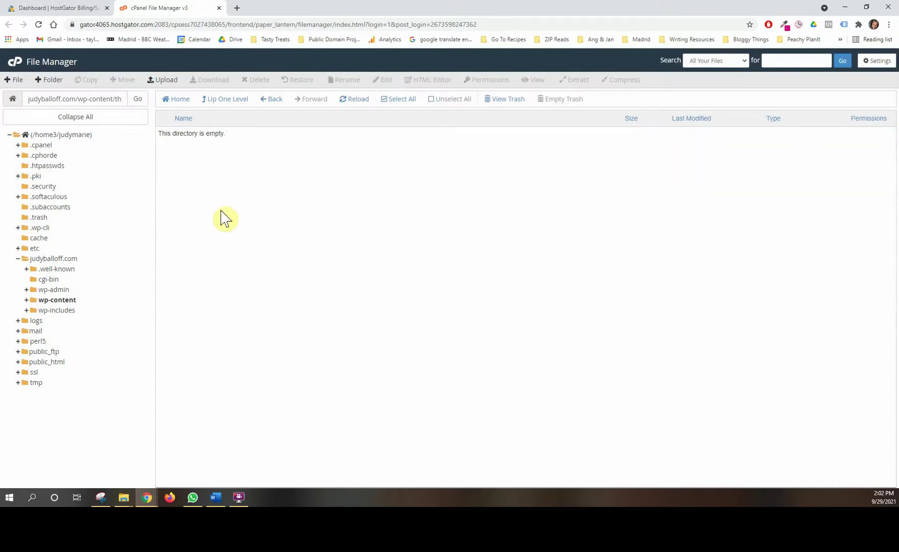
key("alt+Tab")
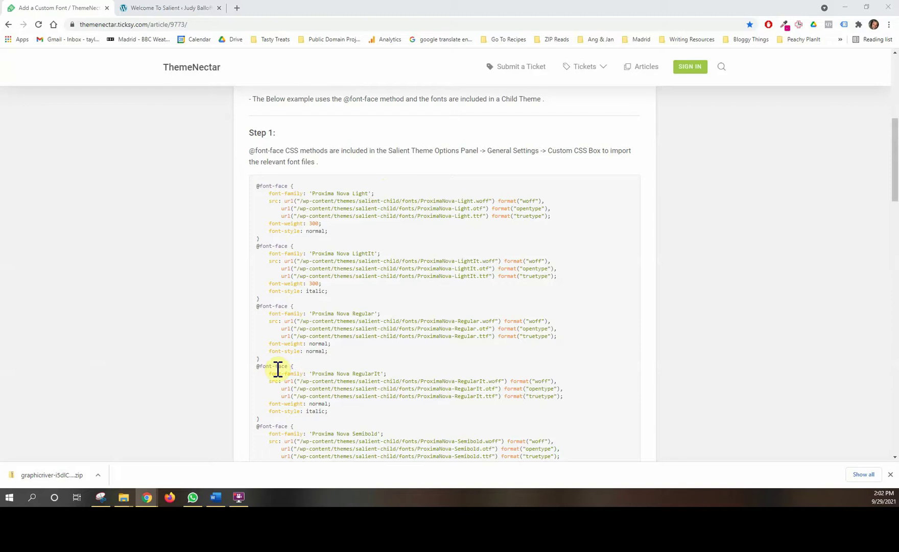
left_click(151, 6)
left_click(57, 7)
key("alt+Tab")
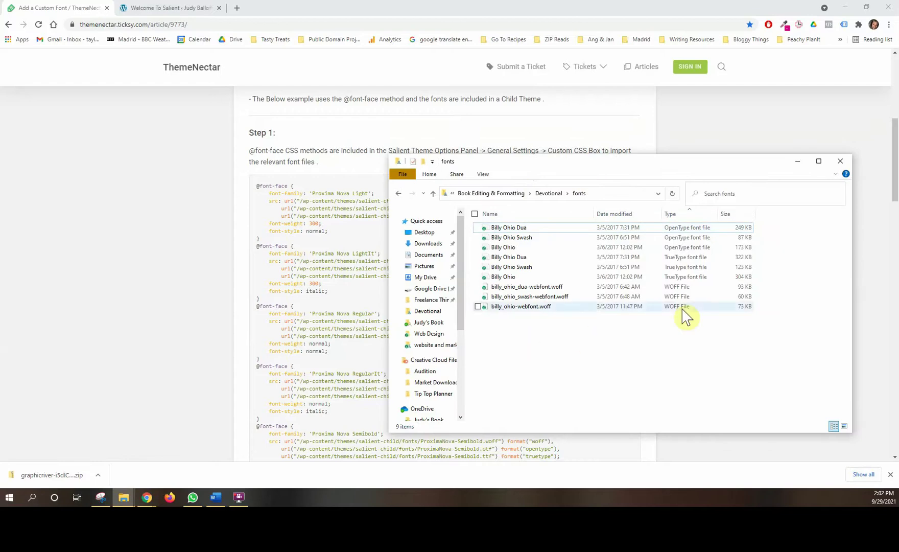
left_click_drag(597, 164, 610, 251)
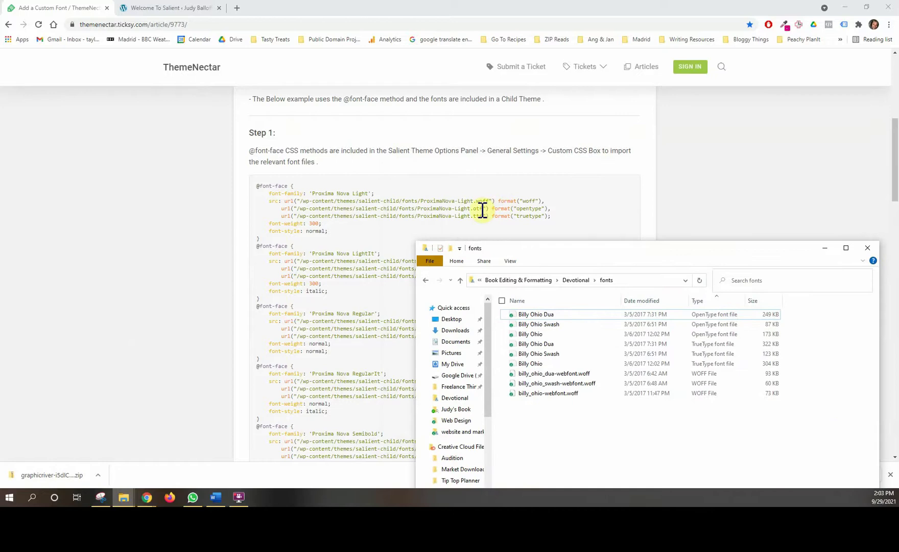
left_click_drag(622, 250, 586, 165)
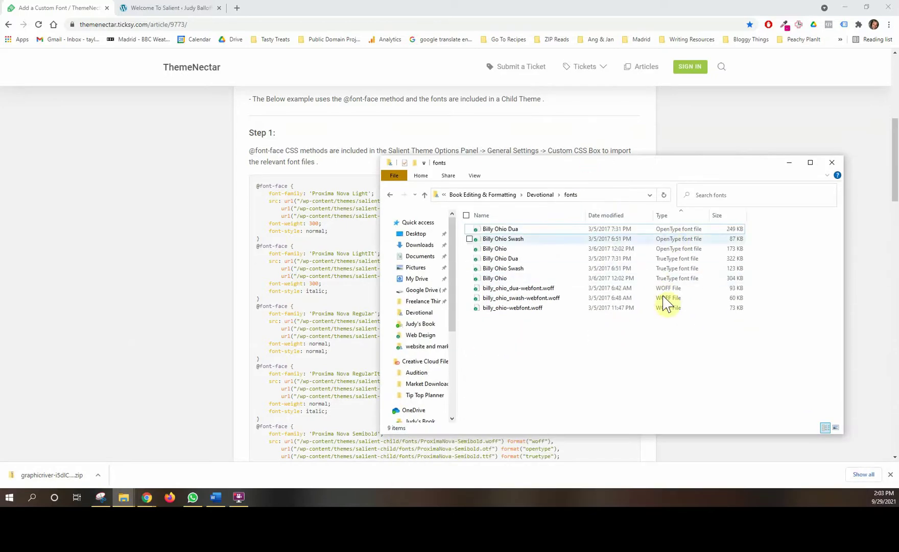
Search Google for "webfont converter" in a new tab and view the format options on the Transfonter site
left_click(190, 8)
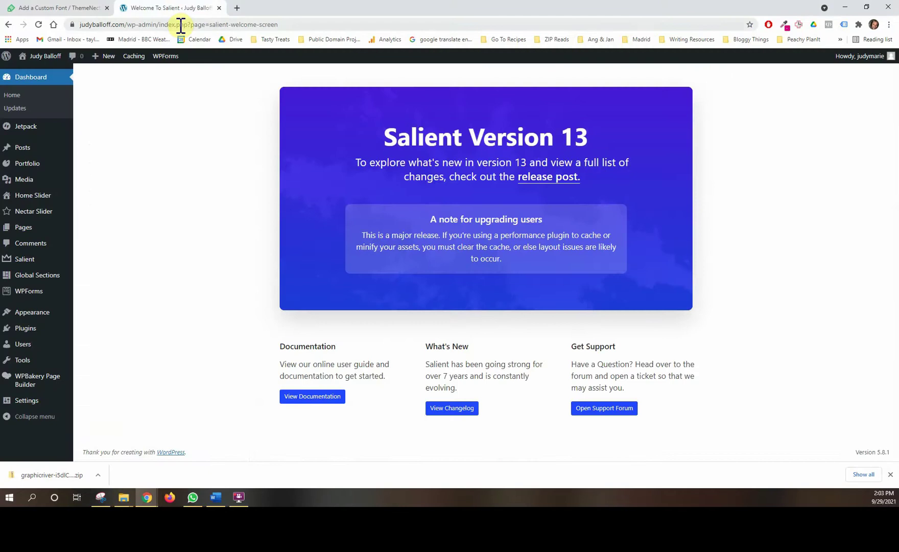
key("ctrl+t")
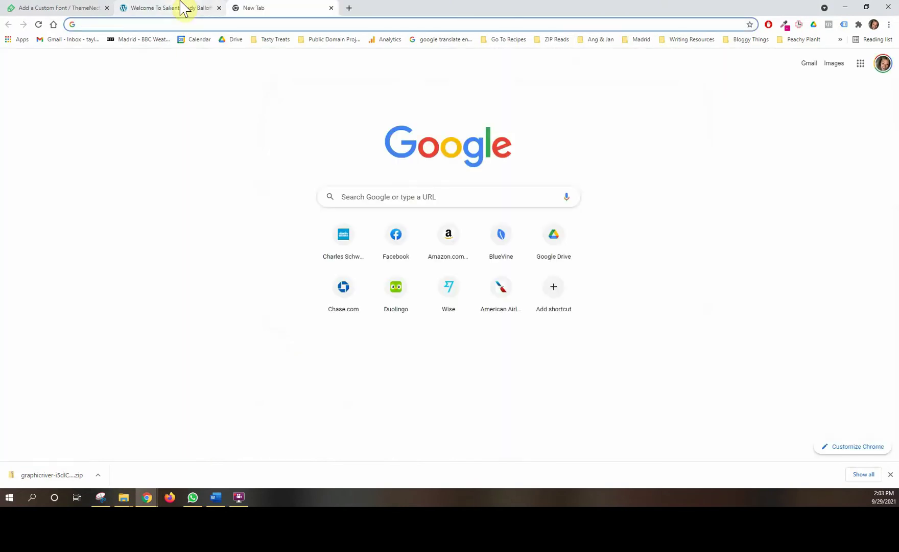
type("webfont c")
key("Down")
key("Return")
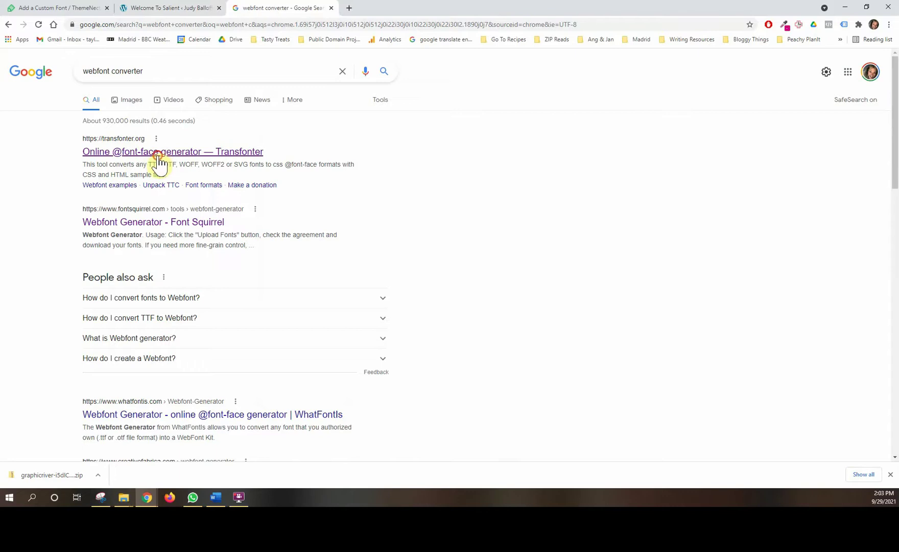
left_click(159, 163)
scroll(147, 189, "down", 2)
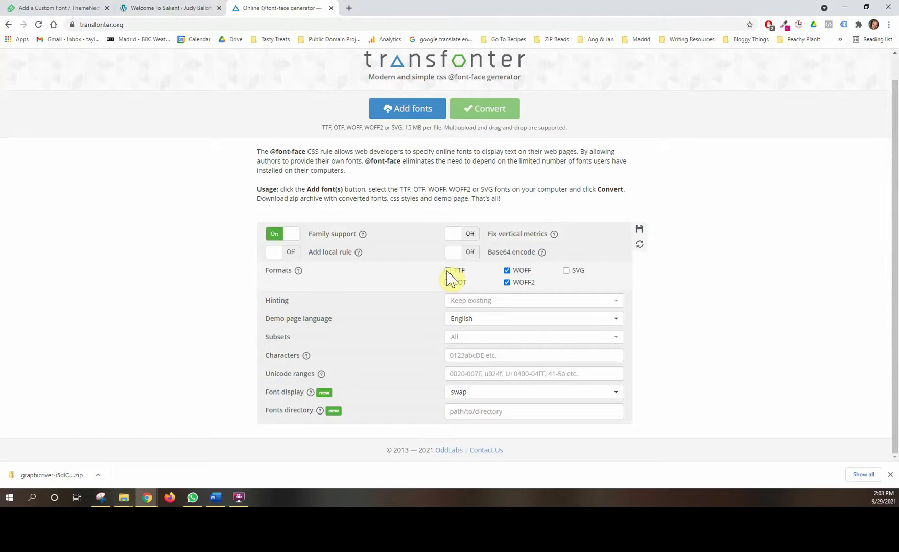
left_click(180, 7)
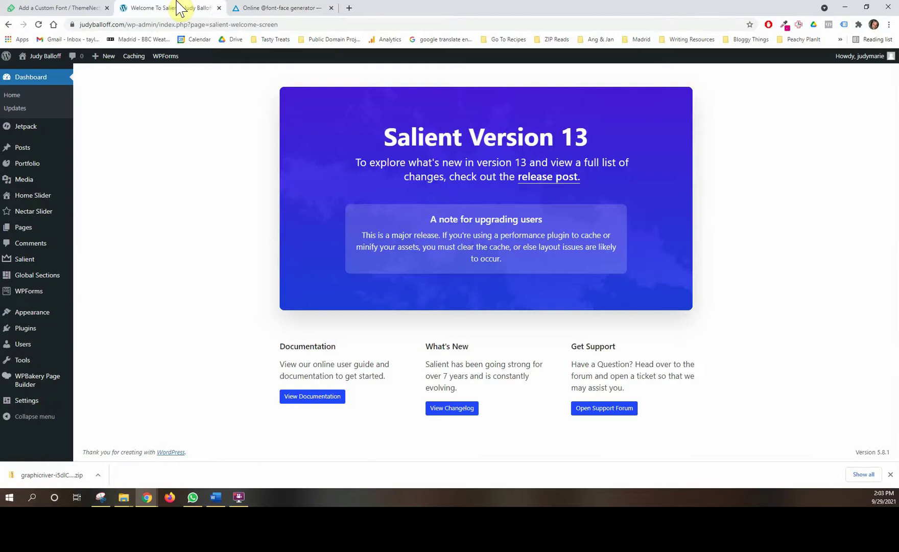
left_click(248, 8)
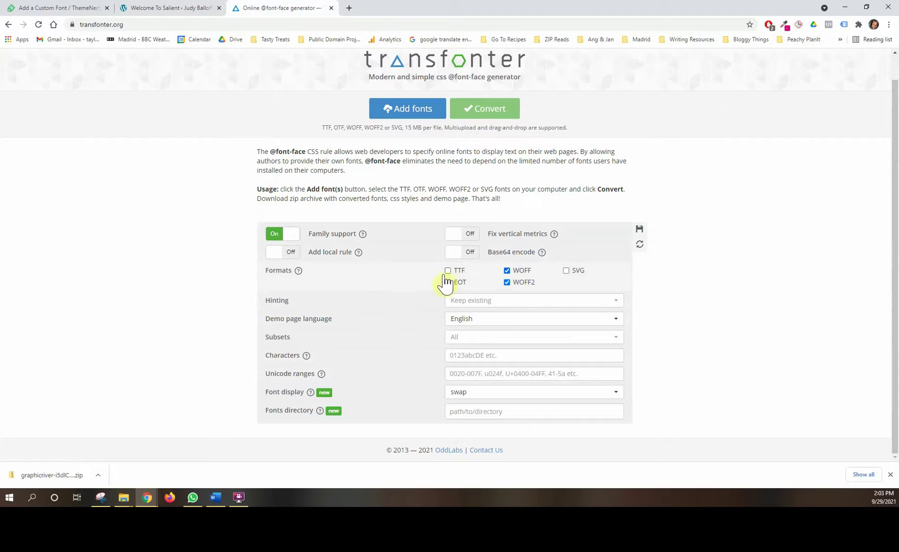
left_click(512, 285)
left_click(174, 8)
left_click(56, 9)
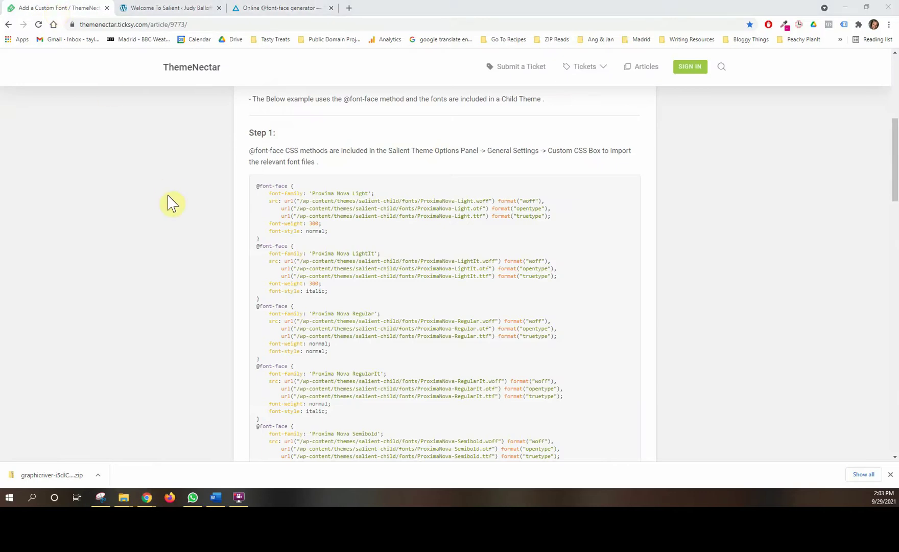
Open the File Manager's upload page for the salient-child/fonts folder
key("alt+Tab")
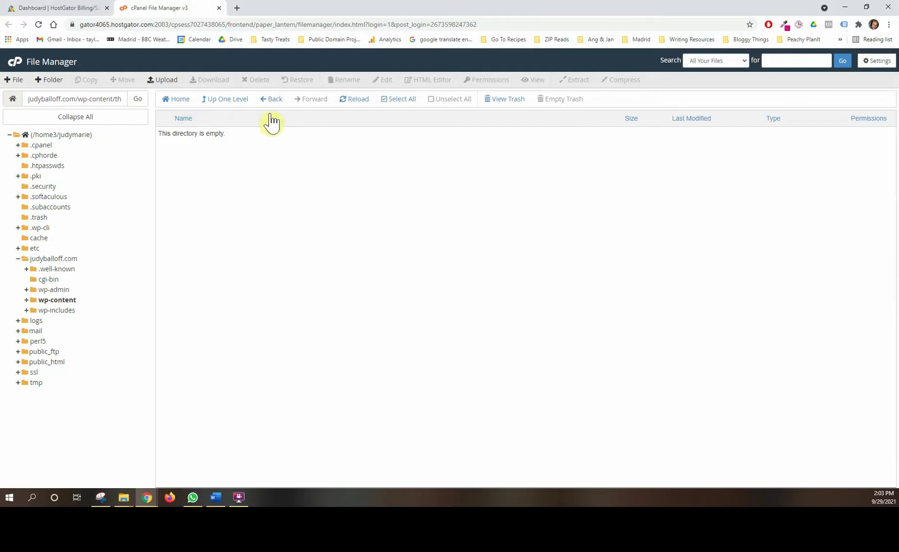
left_click(166, 80)
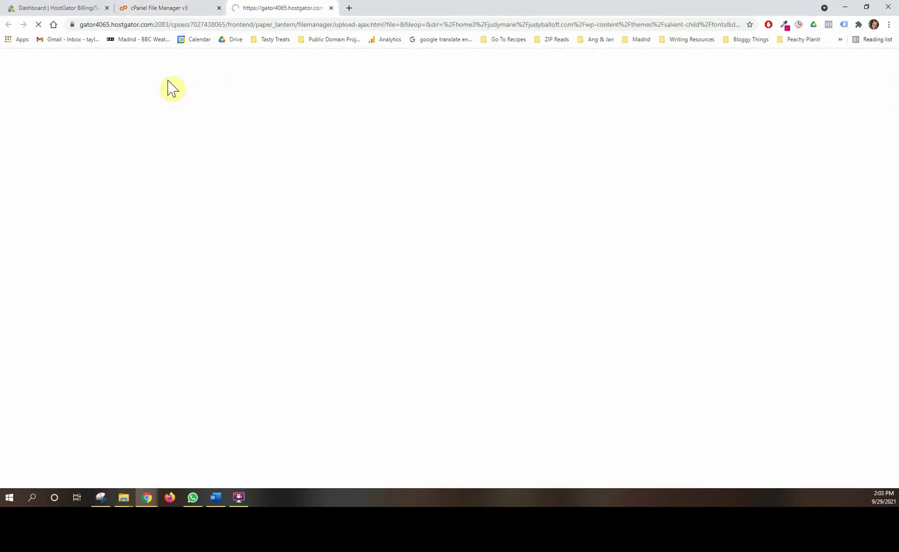
left_click(459, 228)
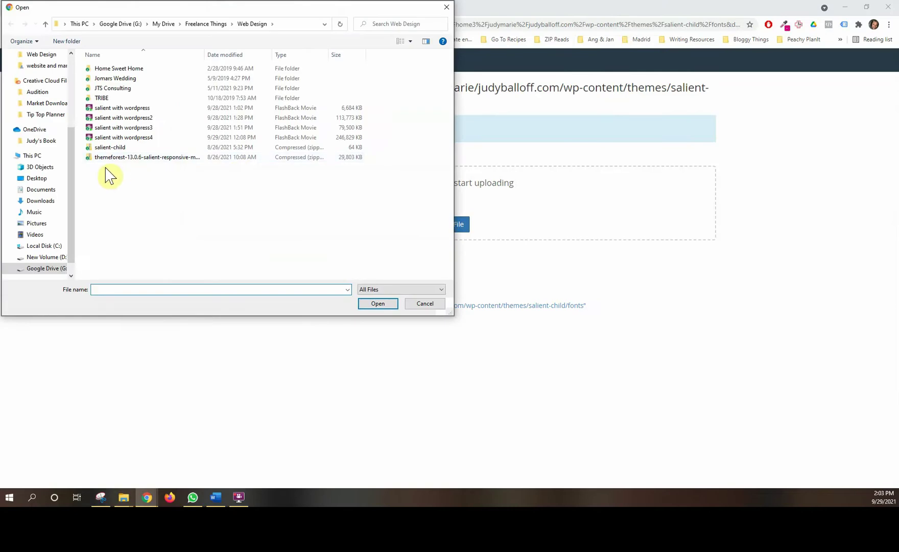
scroll(57, 128, "up", 2)
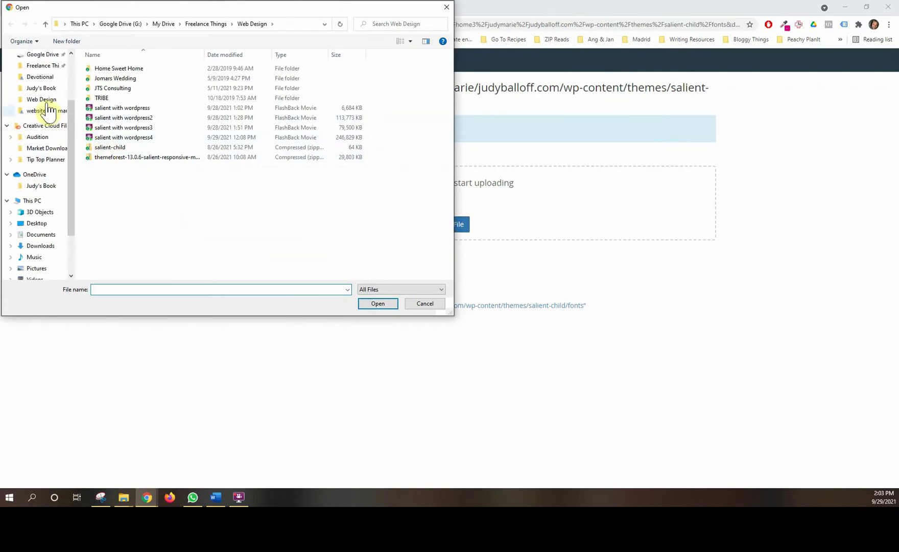
left_click(40, 77)
double_click(157, 82)
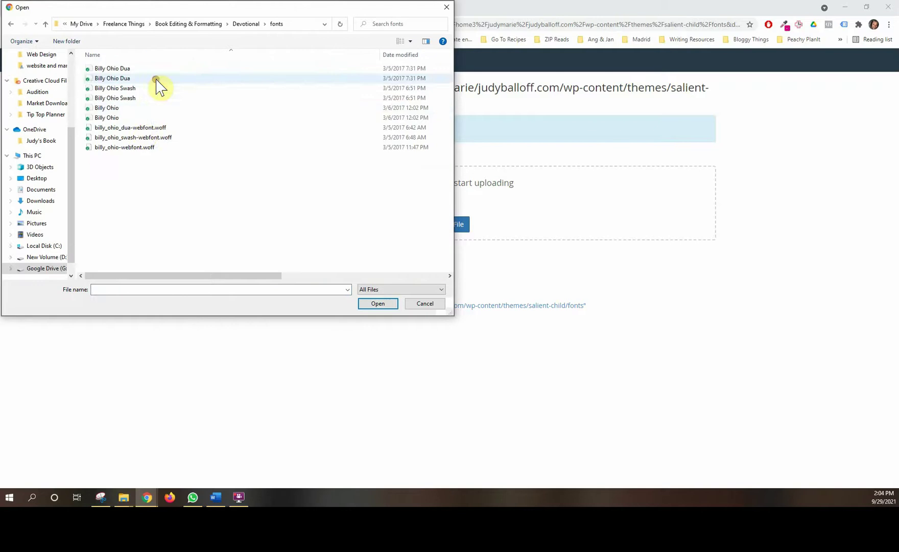
left_click(142, 148)
left_click(136, 68)
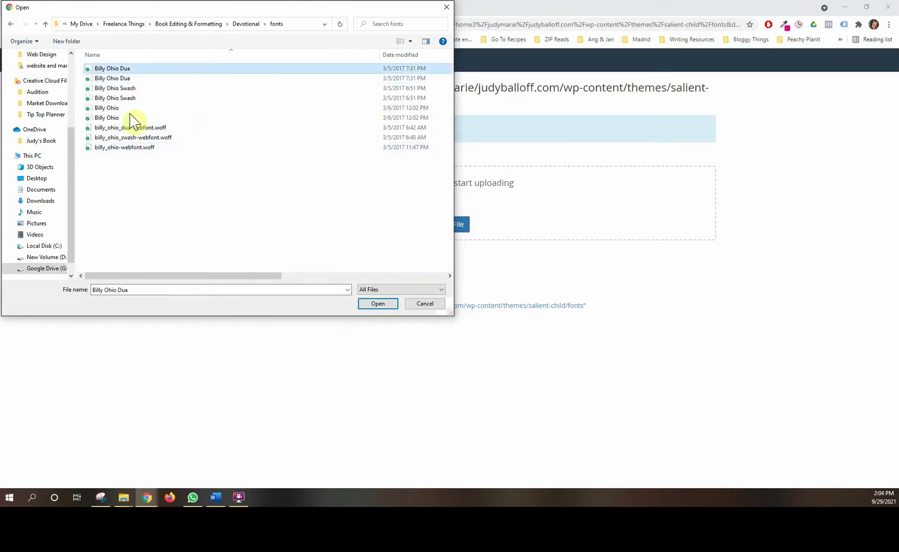
left_click(129, 148)
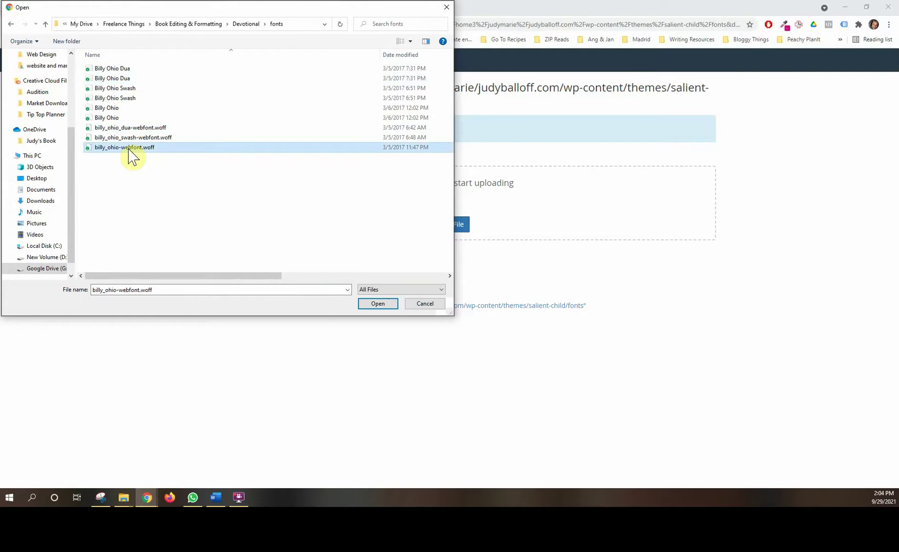
left_click_drag(186, 8, 715, 132)
left_click(681, 306)
left_click_drag(783, 136, 661, 139)
left_click(835, 429)
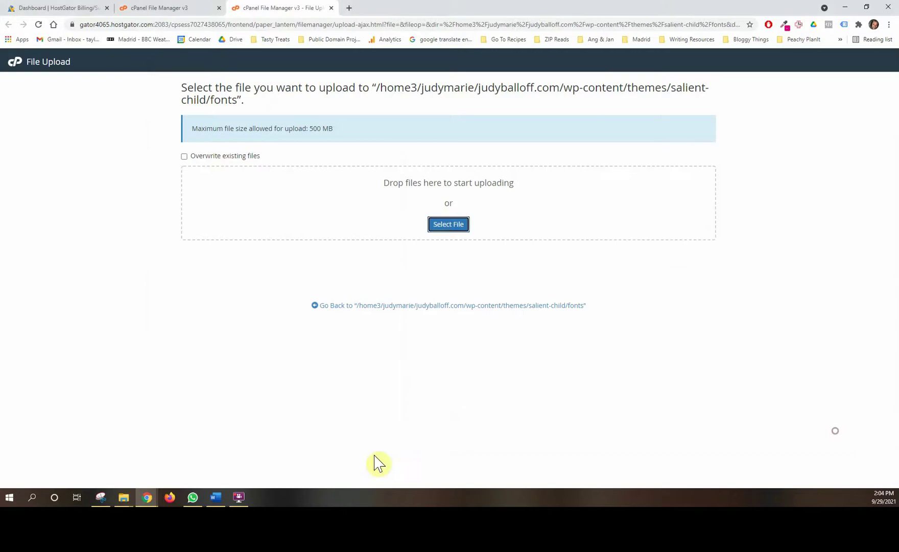
Upload the Billy Ohio OTF, TTF and WOFF files from the local Devotional/fonts folder to salient-child/fonts and check their upload progress
mouse_move(126, 495)
left_click(138, 440)
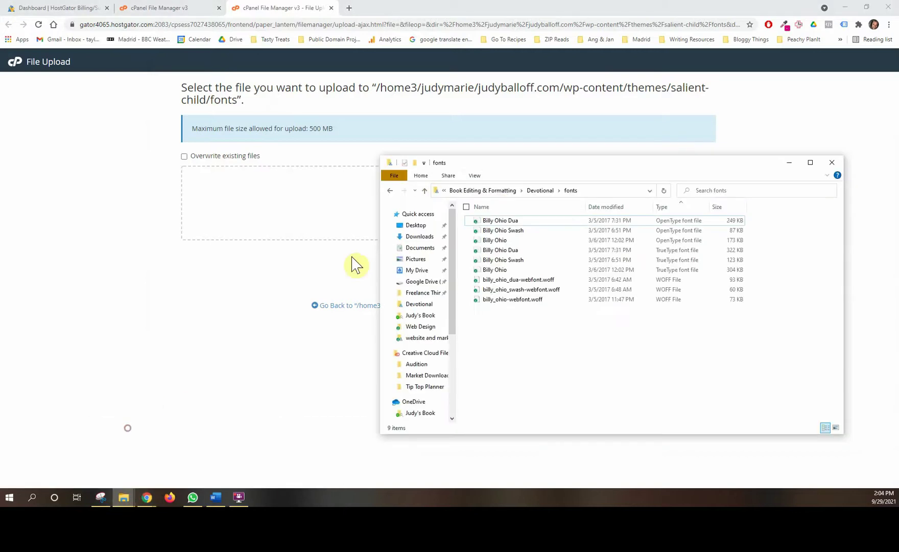
left_click_drag(523, 340, 283, 217)
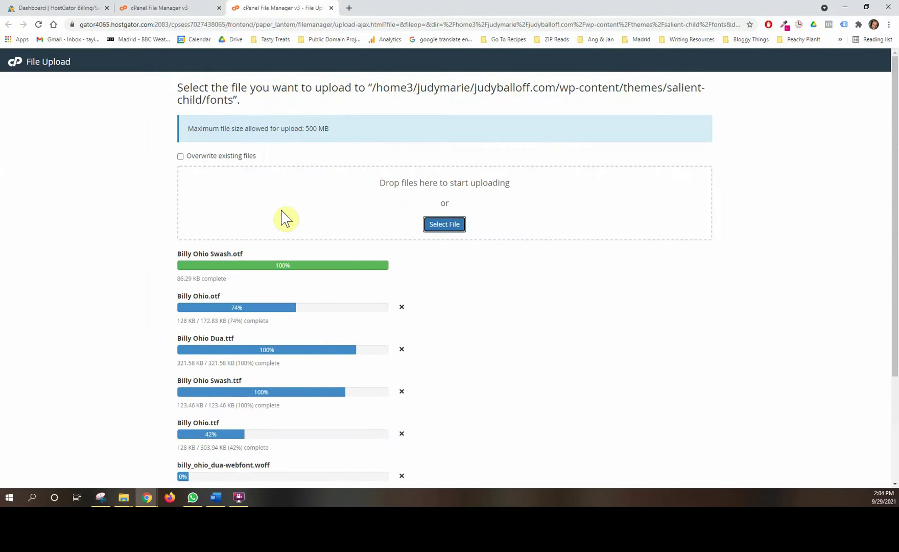
scroll(143, 238, "down", 1)
scroll(143, 237, "up", 1)
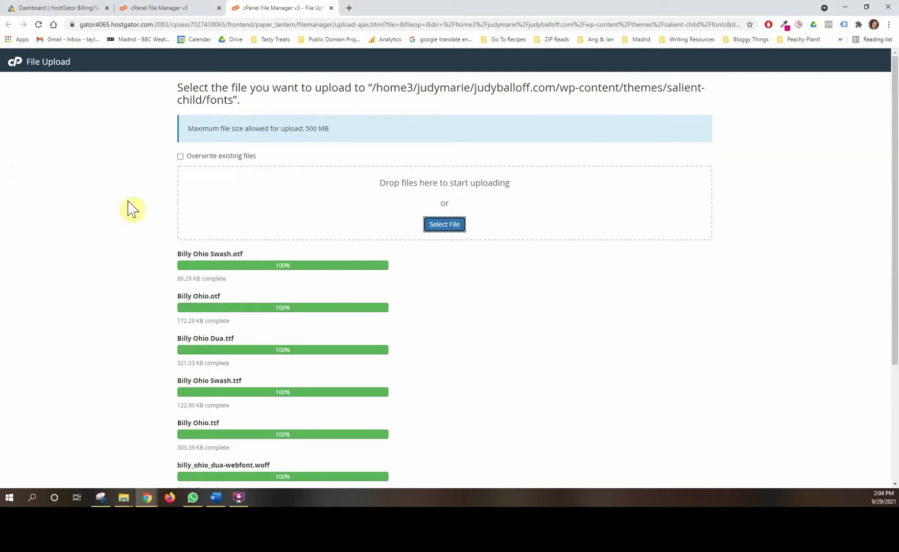
scroll(132, 208, "down", 3)
scroll(131, 211, "up", 3)
scroll(136, 214, "down", 1)
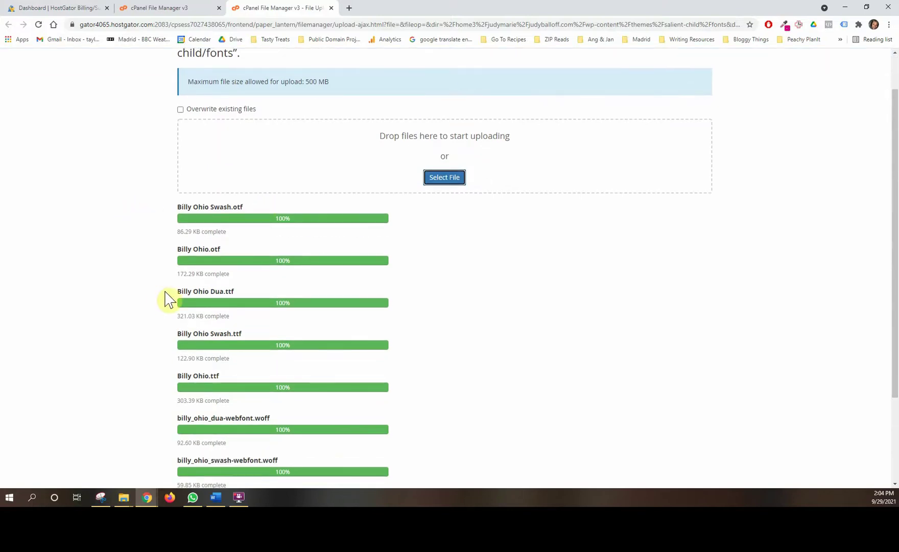
left_click(188, 8)
left_click(277, 8)
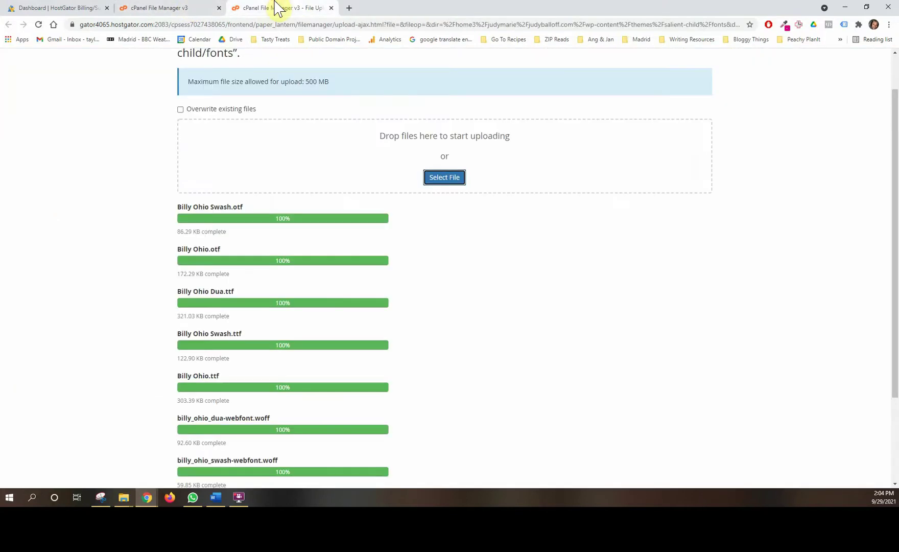
left_click(98, 6)
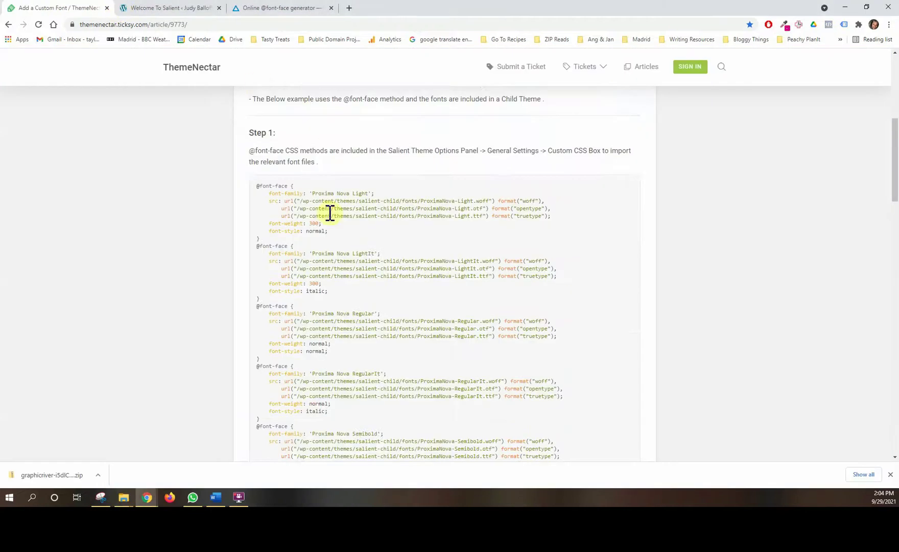
scroll(332, 214, "up", 4)
scroll(331, 217, "down", 3)
scroll(331, 217, "down", 10)
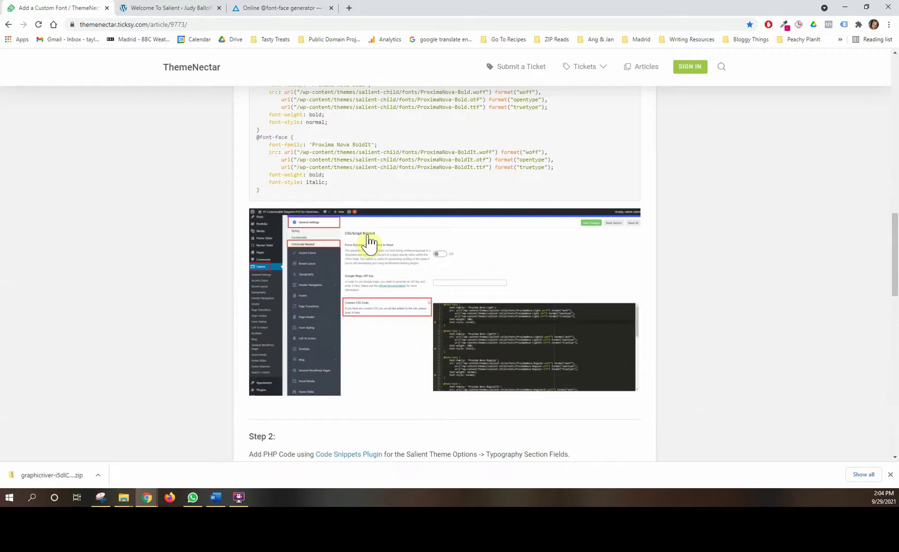
scroll(371, 261, "down", 1)
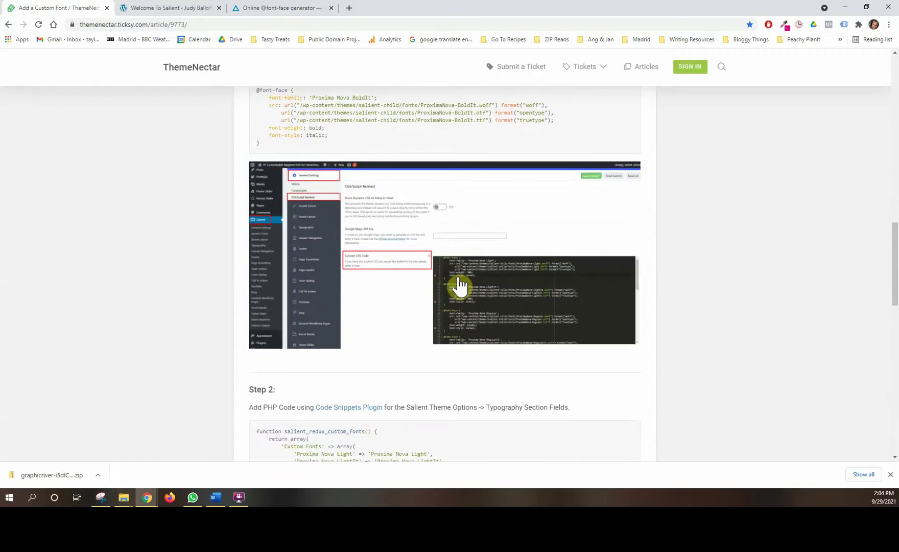
scroll(408, 295, "down", 1)
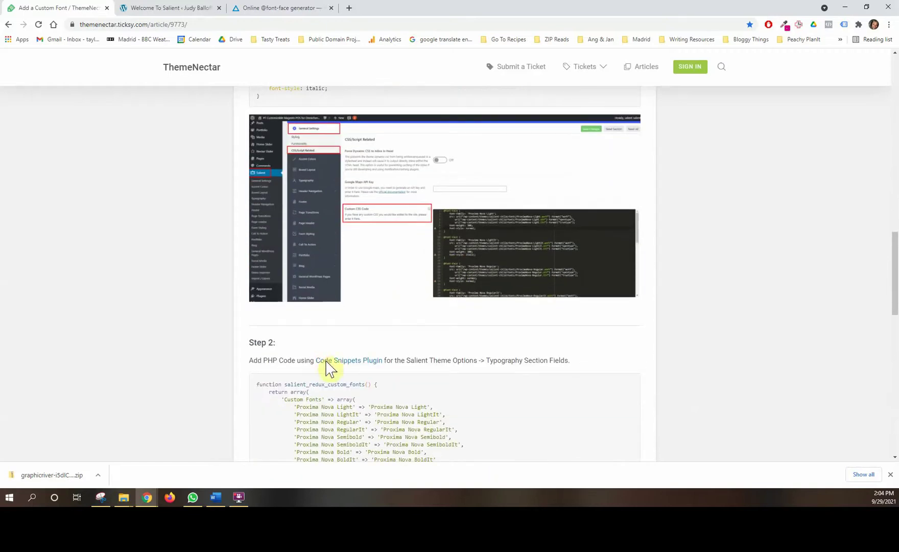
Open the page for adding new plugins in the WordPress admin
left_click(180, 7)
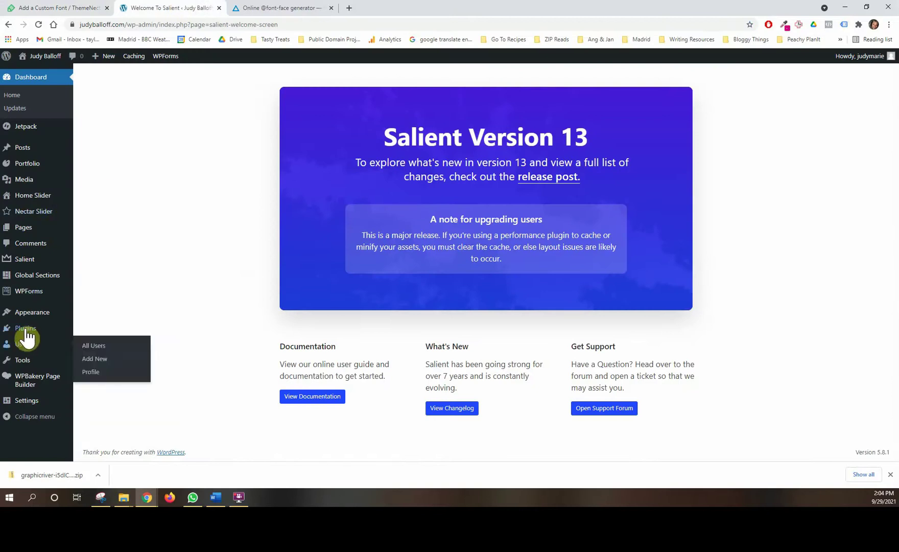
left_click(102, 329)
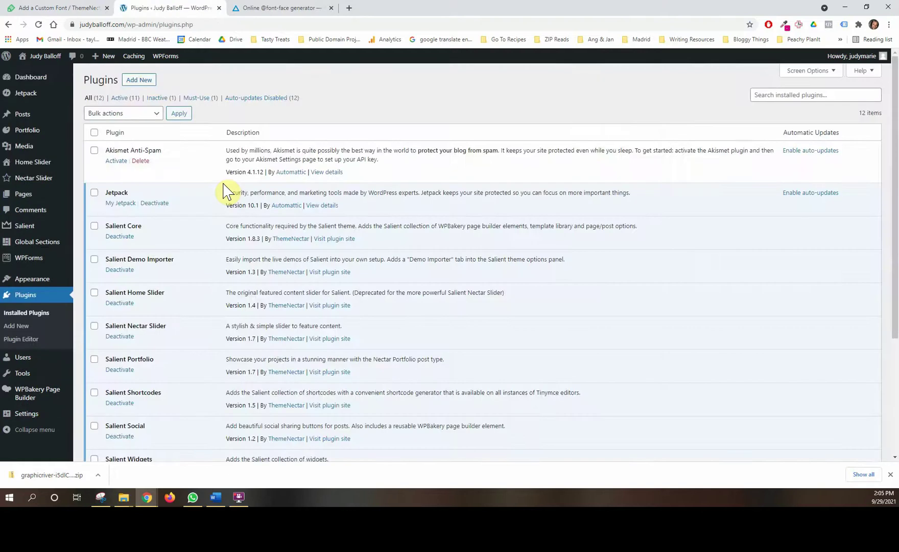
left_click(139, 80)
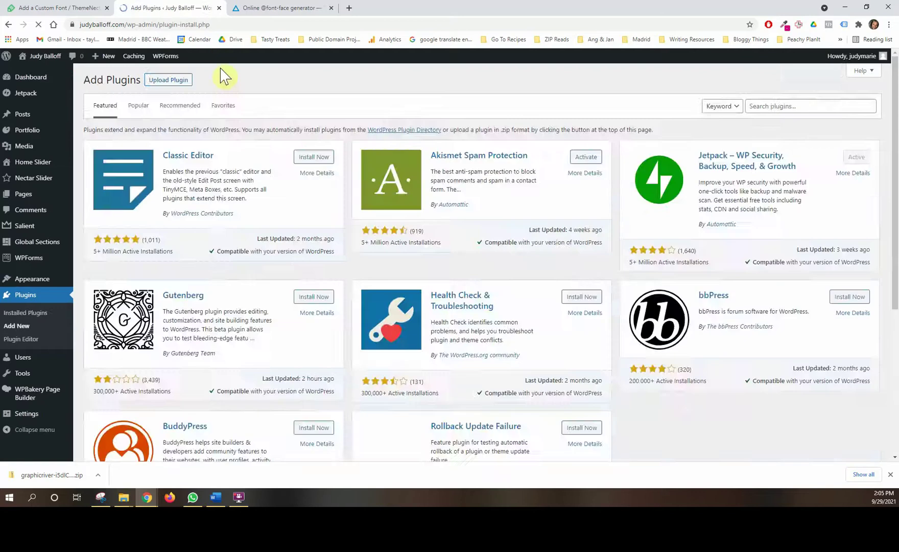
left_click(281, 8)
left_click(184, 9)
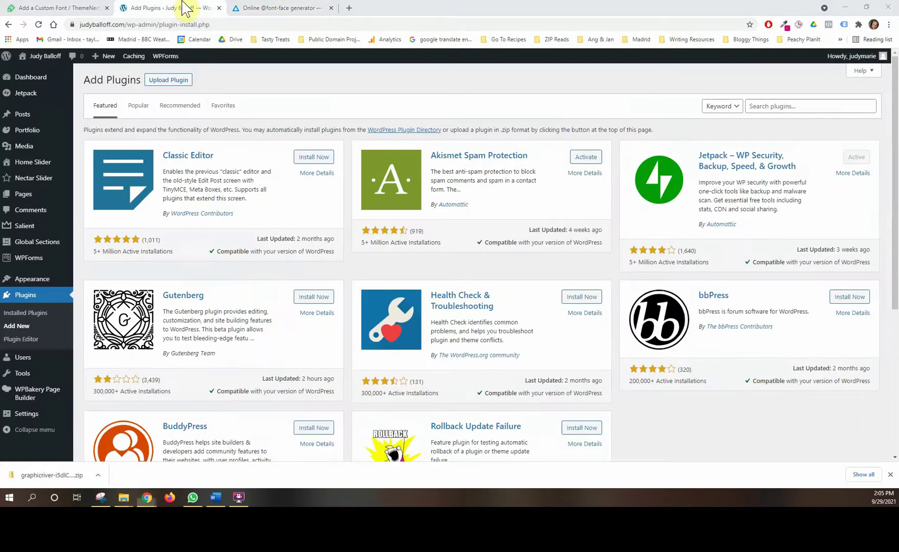
Close the HostGator dashboard, File Manager and Transfonter pages, and move the font upload page into the browser window containing WordPress
key("alt+Tab")
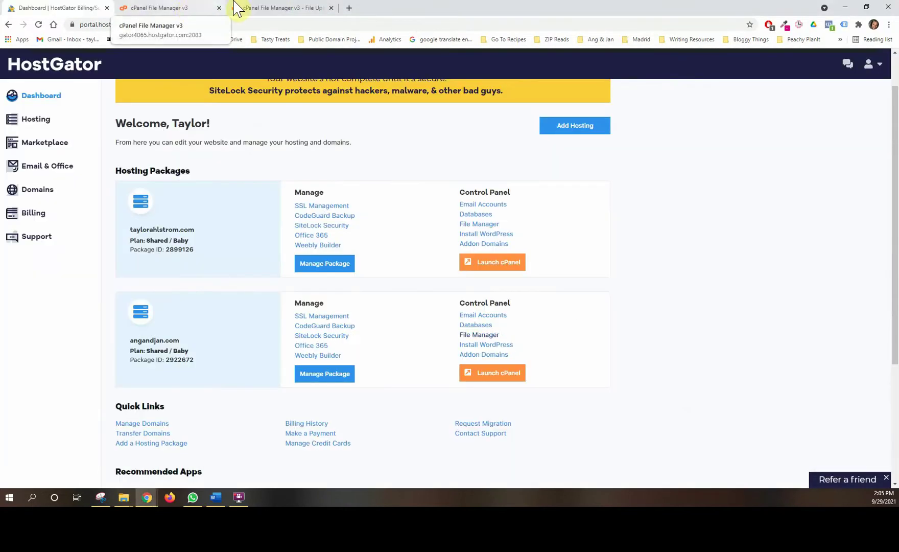
left_click(261, 8)
left_click(201, 8)
left_click(83, 8)
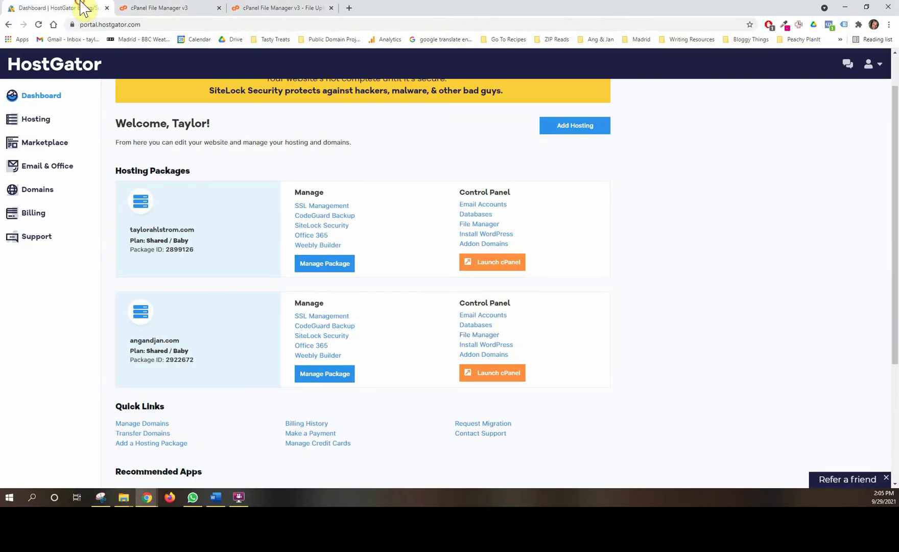
left_click(107, 8)
left_click(107, 8)
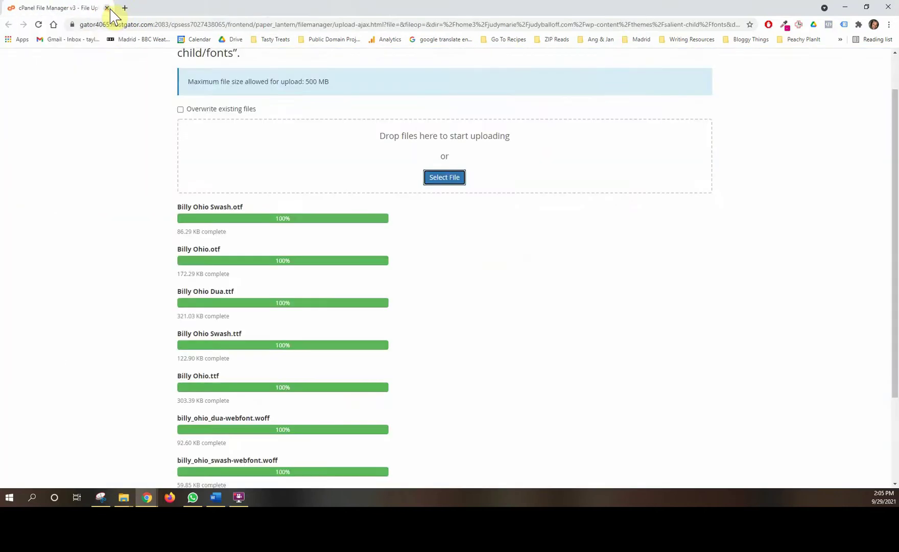
left_click_drag(110, 9, 225, 11)
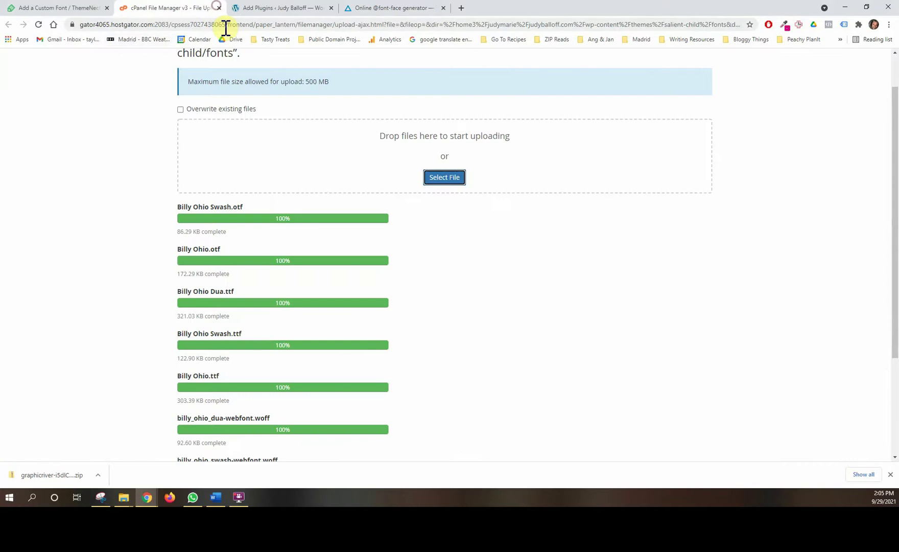
left_click(271, 8)
left_click(439, 9)
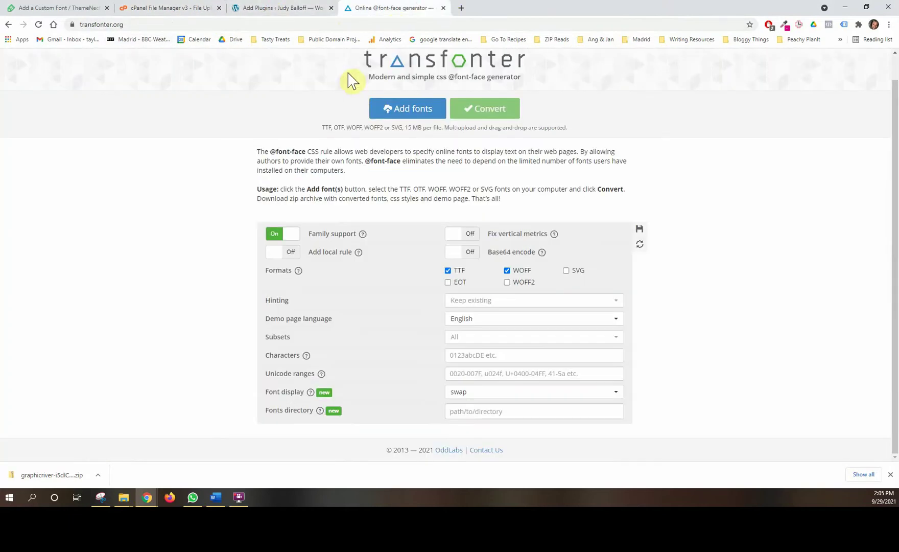
left_click(443, 8)
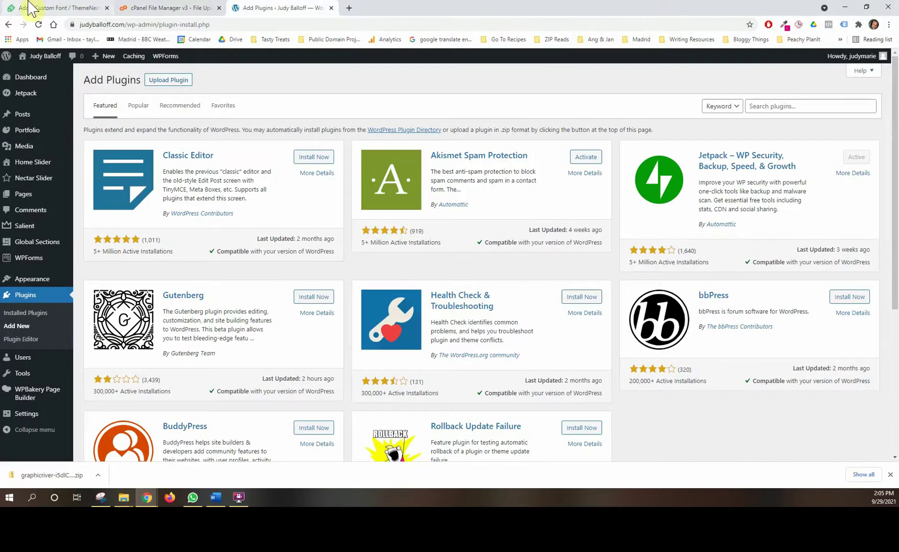
Recheck Step 2 of the ThemeNectar article, then search WordPress plugins for "code snippets" and install and activate Code Snippets
left_click(61, 8)
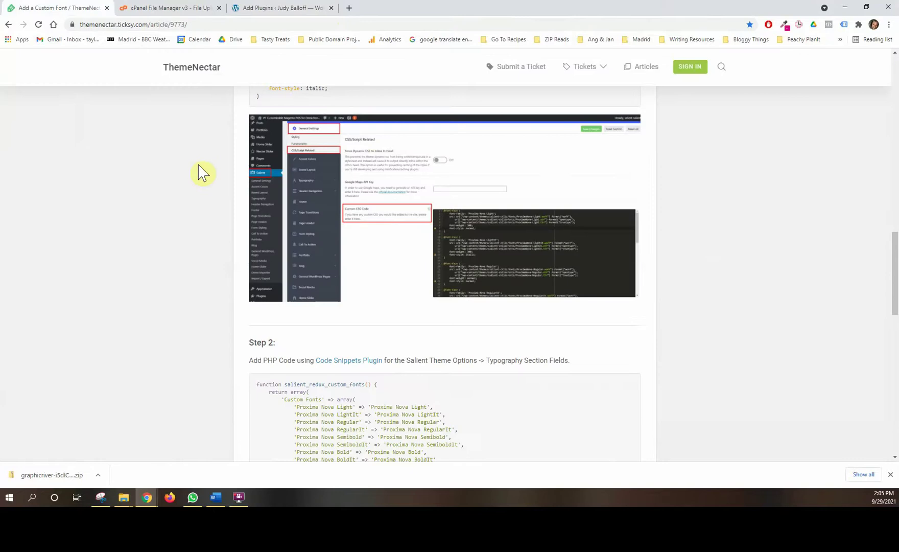
scroll(202, 173, "down", 1)
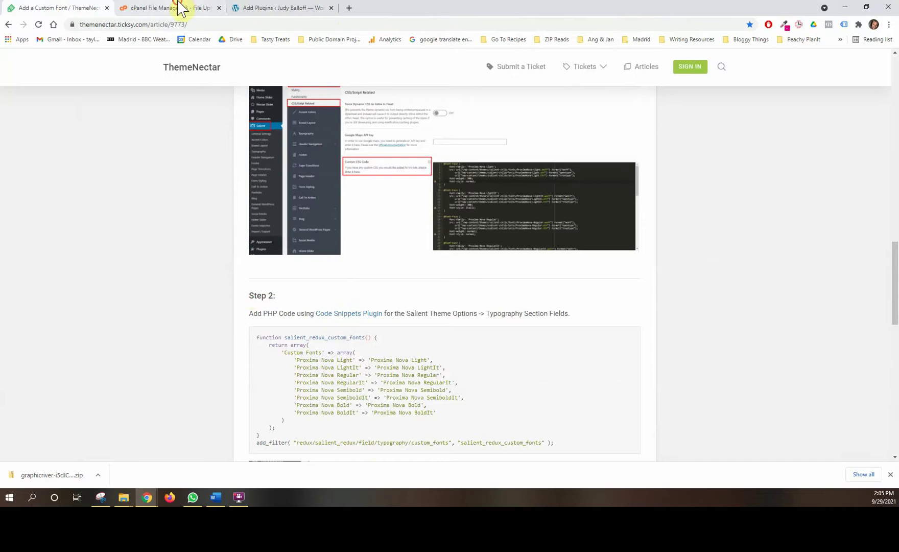
left_click(181, 8)
left_click(261, 8)
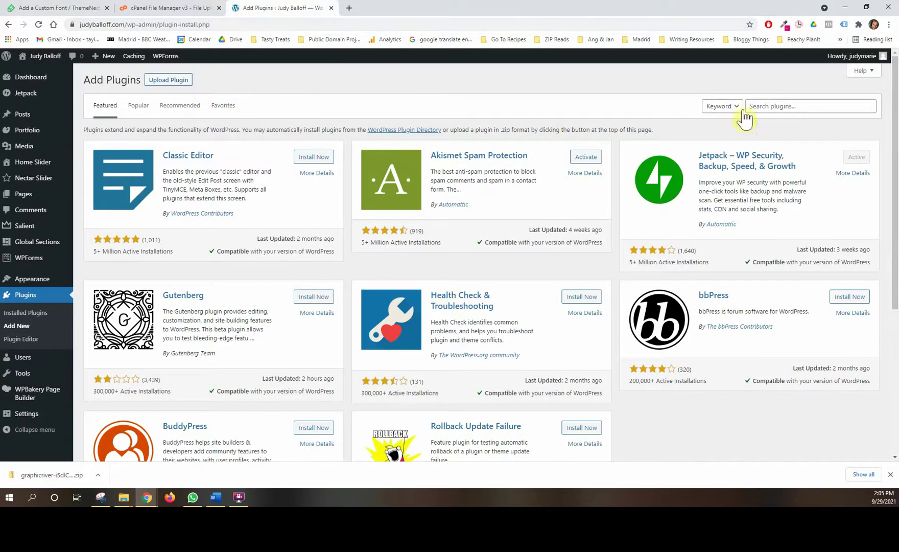
left_click(773, 105)
type("code snippets")
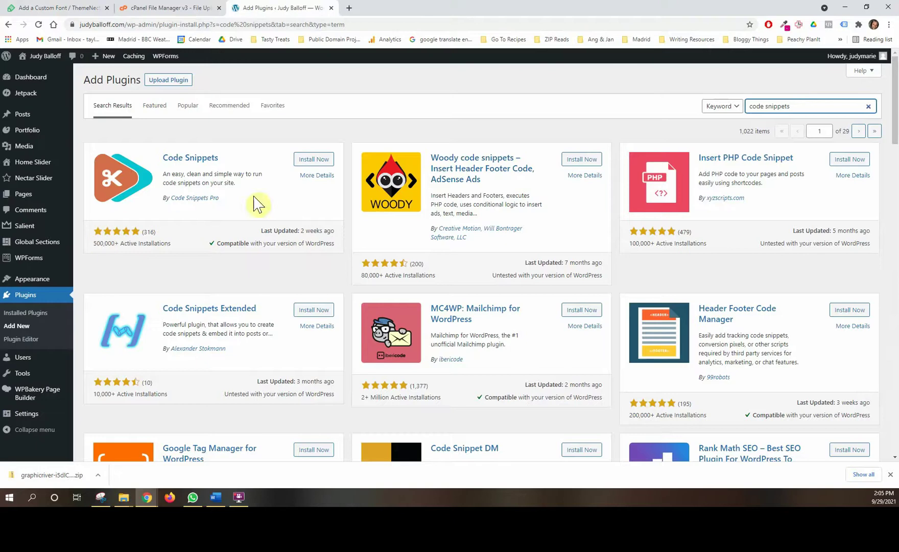
left_click(314, 159)
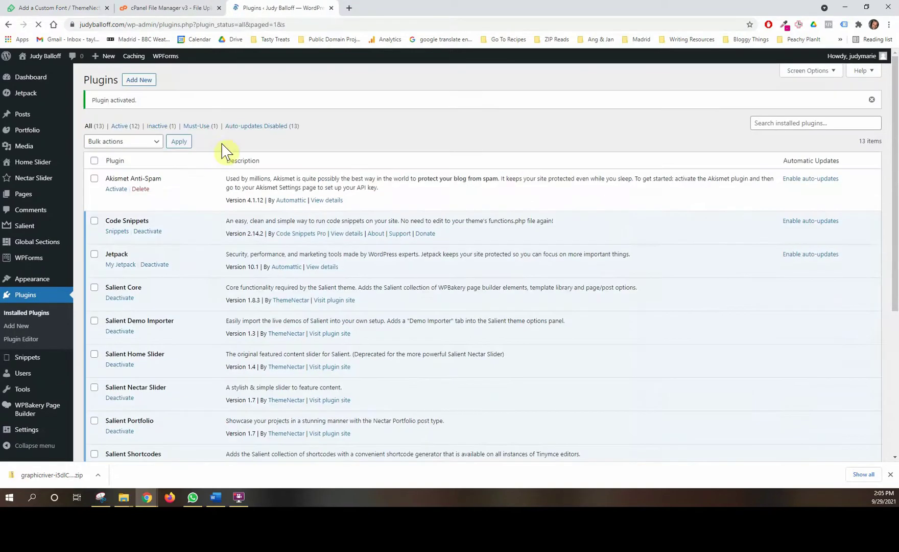
Check the Step 2 PHP code in the ThemeNectar article and return to the WordPress plugins list
left_click(72, 8)
scroll(376, 362, "down", 1)
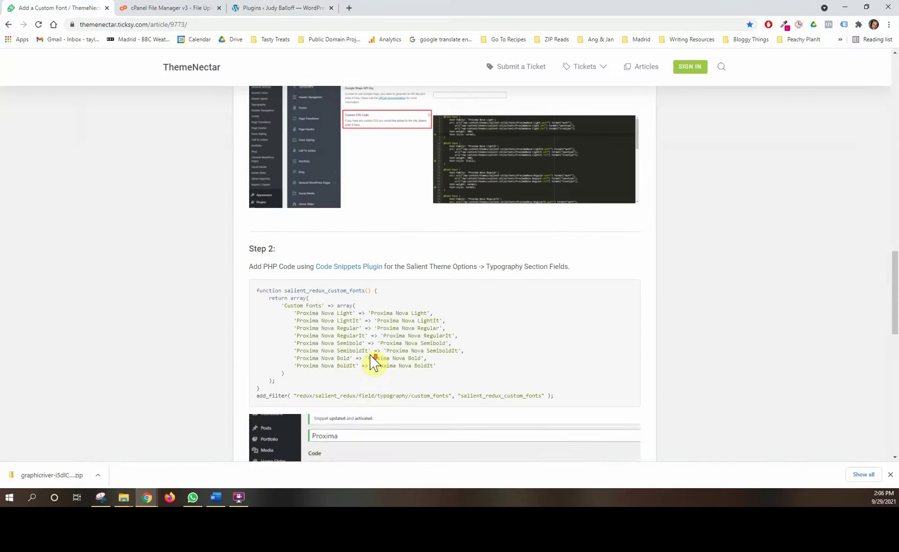
left_click(299, 8)
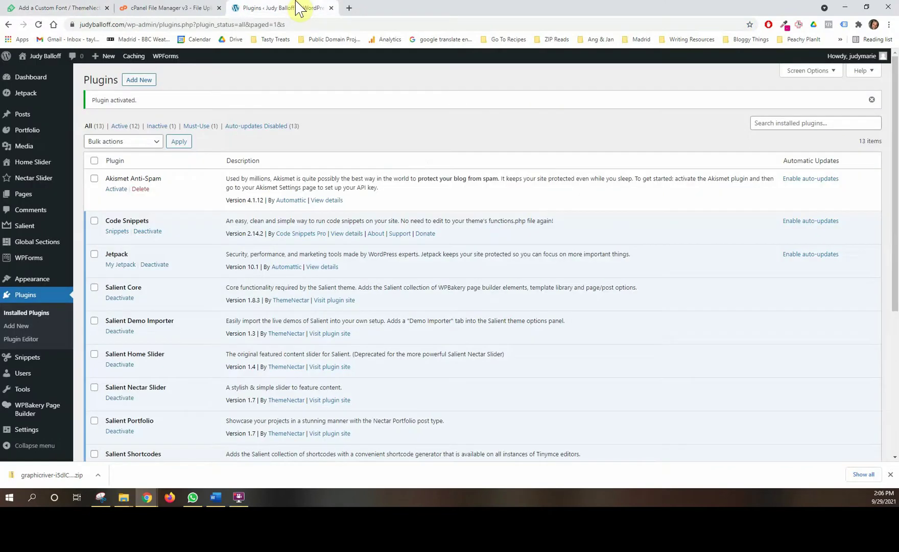
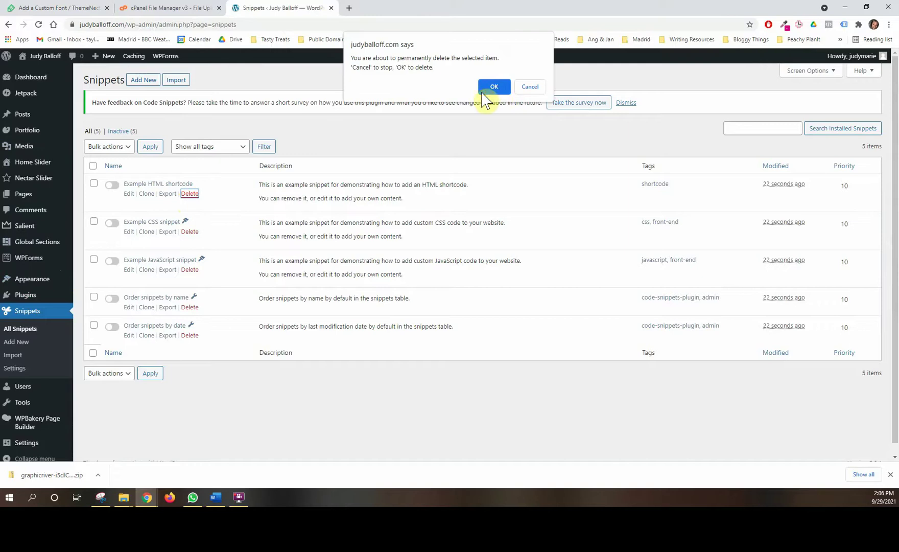
Delete the example HTML shortcode snippet and then all the remaining example snippets in bulk
left_click(494, 87)
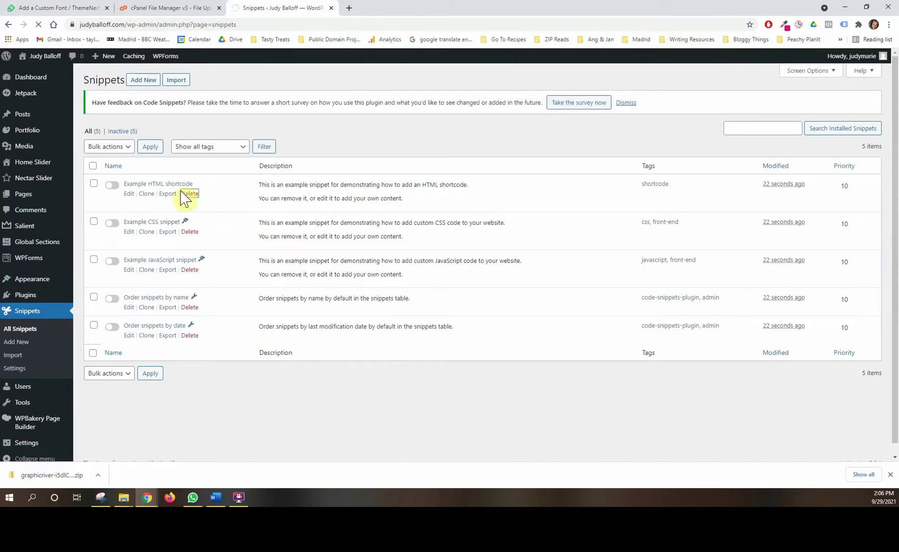
left_click(93, 192)
left_click(108, 172)
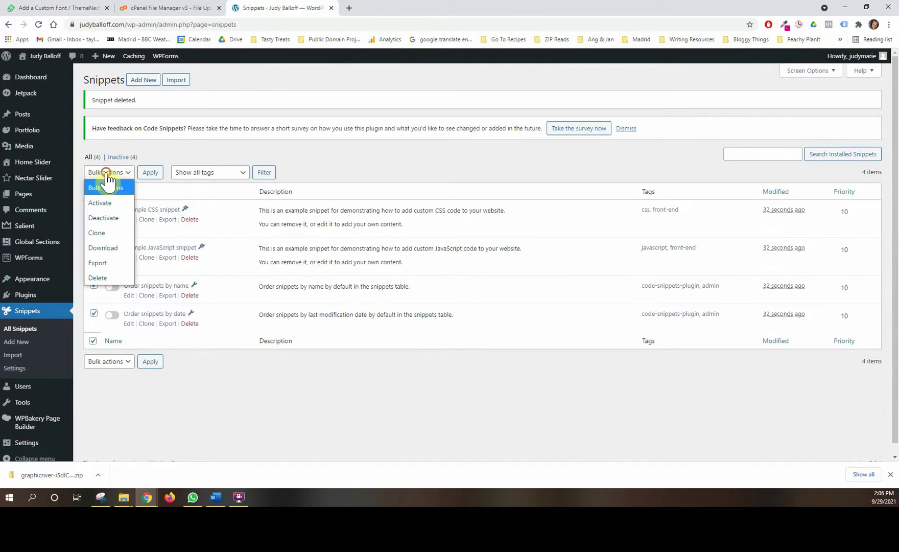
left_click(101, 277)
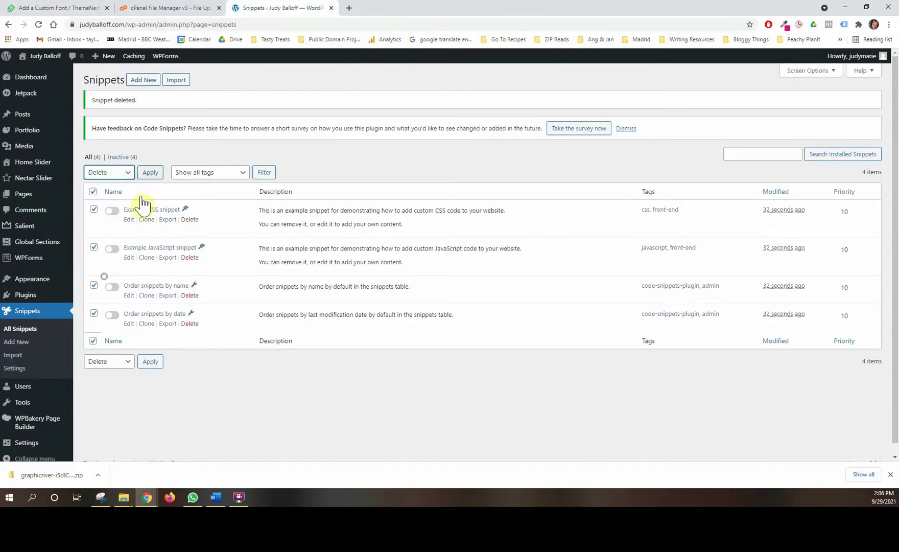
left_click(150, 173)
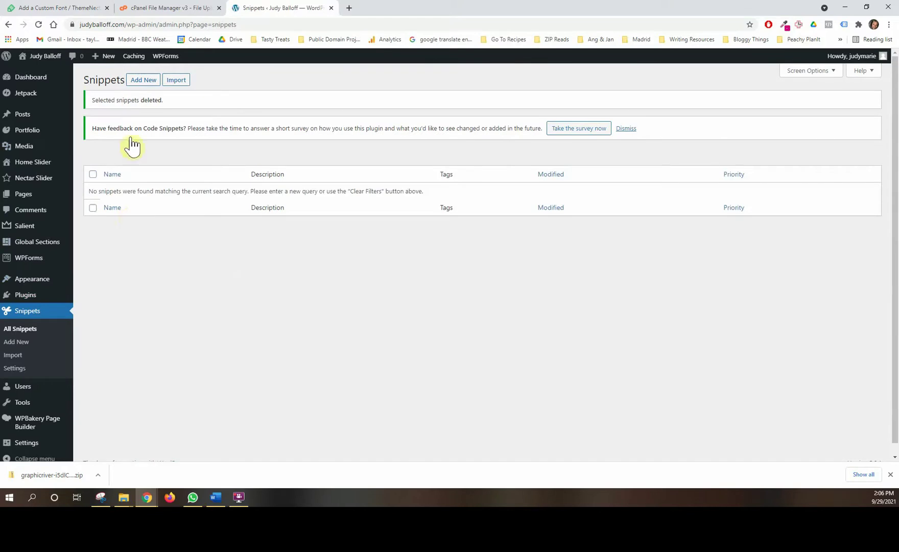
left_click(138, 82)
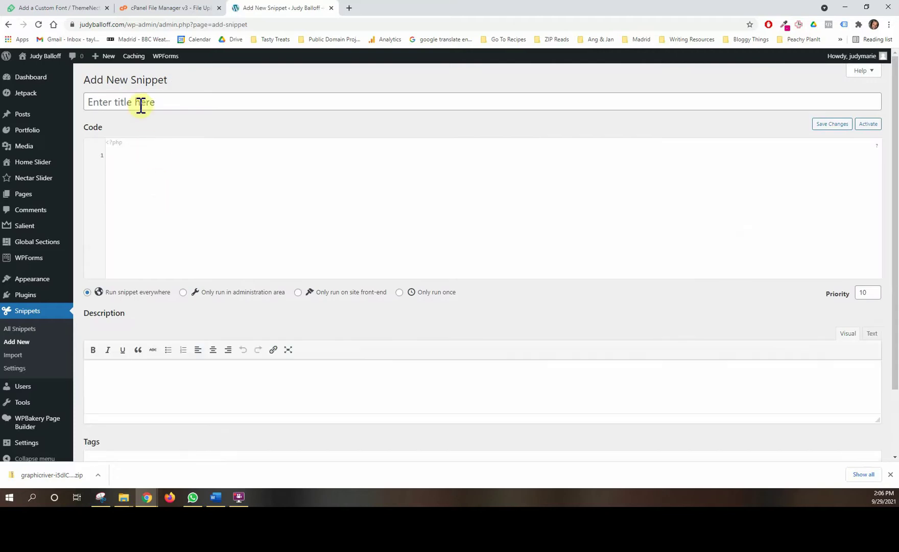
left_click(140, 104)
type("@")
key("BackSpace")
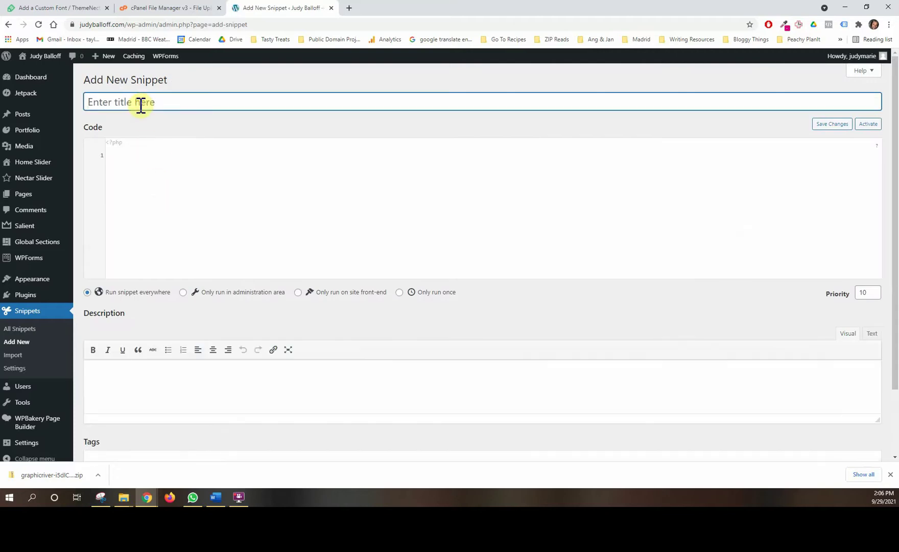
type("@font-face")
left_click(159, 156)
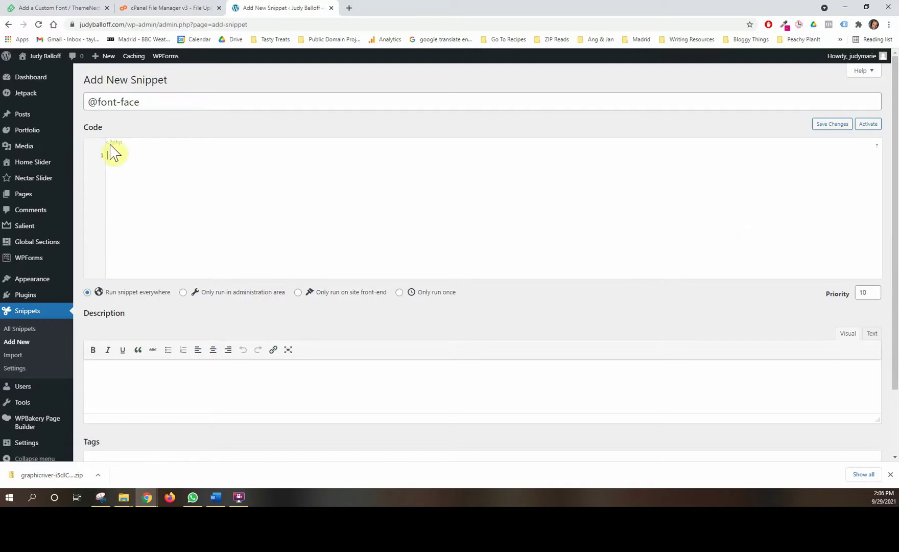
Copy the full Step 2 PHP code from the ThemeNectar article and check its example snippet screenshot for the run setting
left_click(157, 9)
left_click(15, 8)
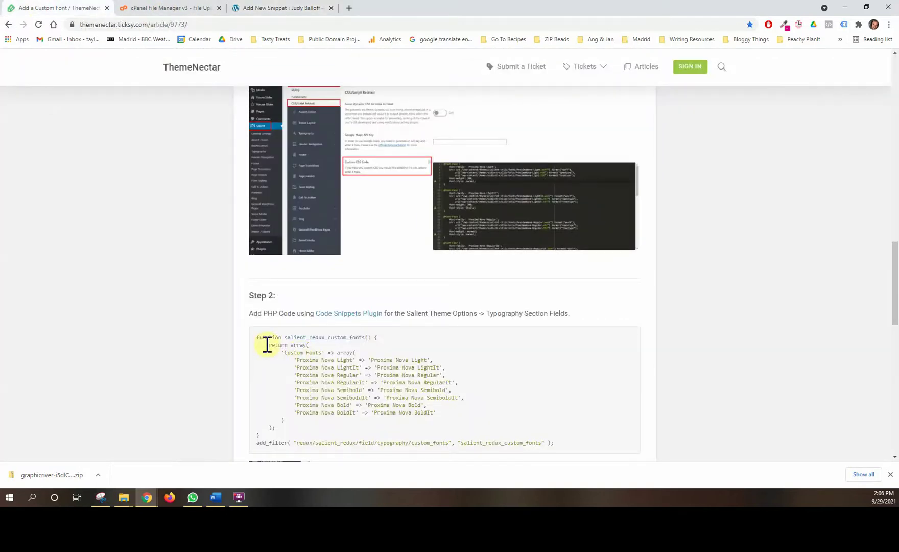
left_click_drag(256, 336, 575, 452)
key("ctrl+c")
scroll(575, 424, "down", 2)
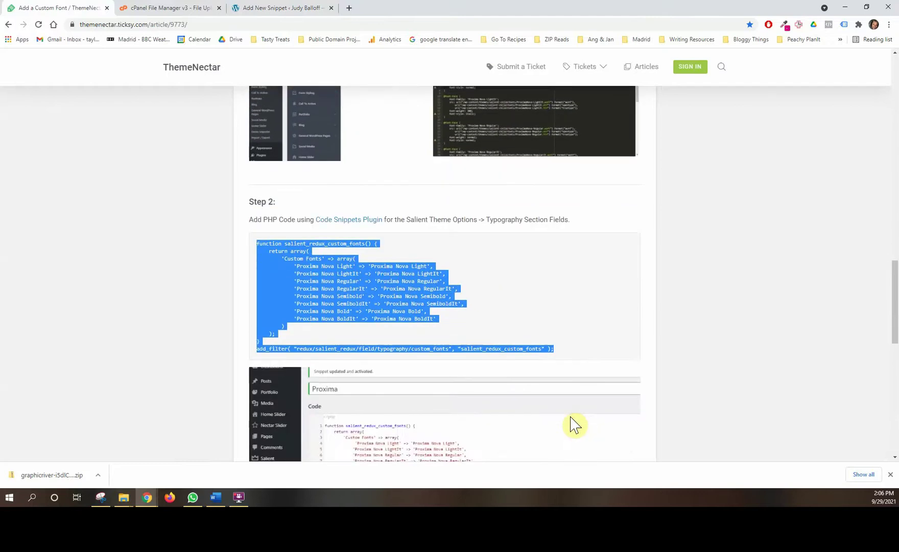
scroll(575, 424, "down", 1)
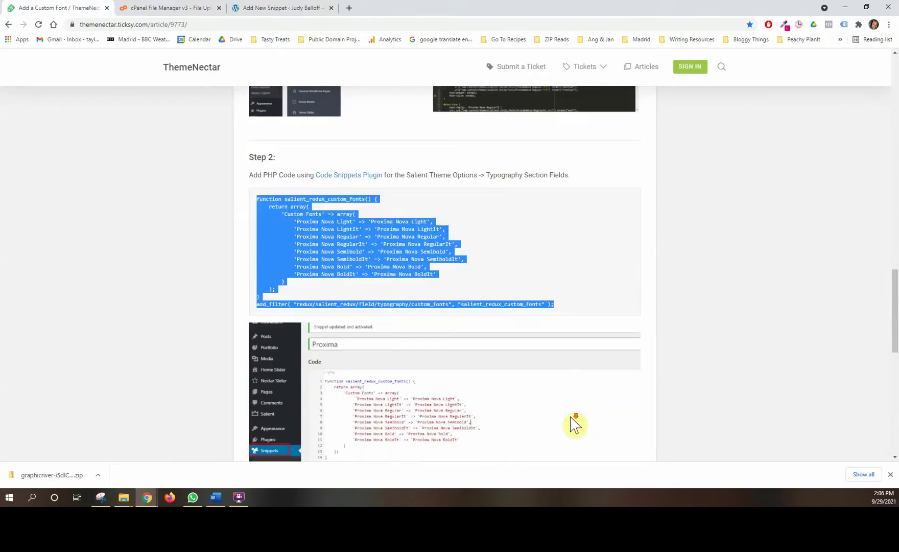
scroll(575, 424, "down", 2)
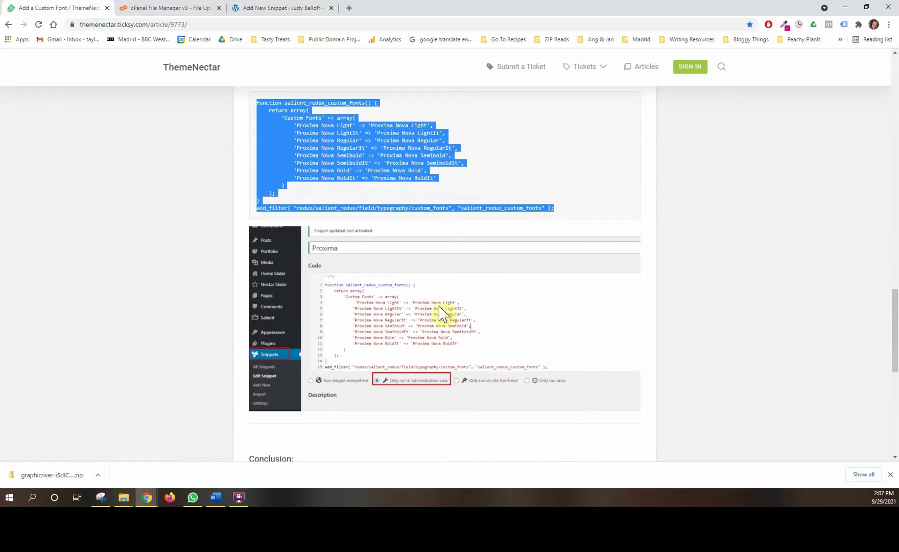
left_click(244, 8)
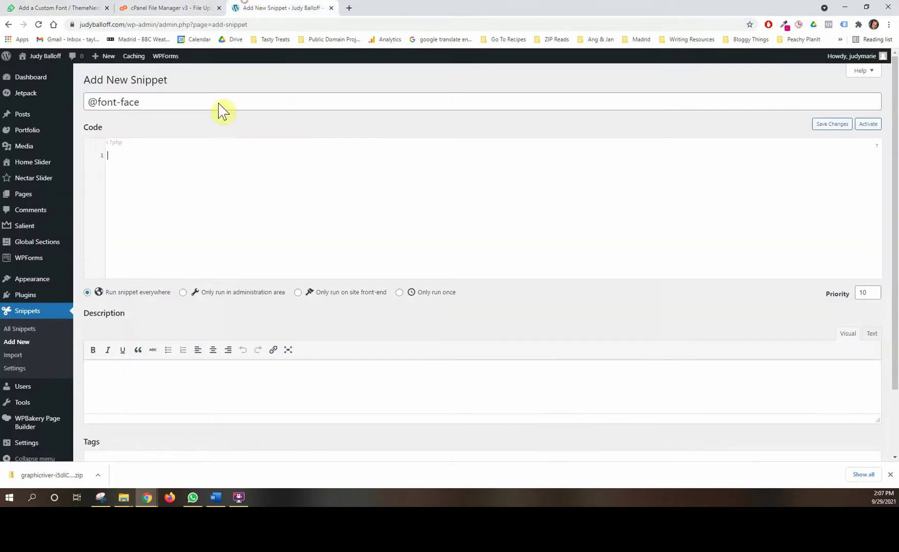
left_click(209, 142)
key("ctrl+v")
scroll(239, 215, "down", 1)
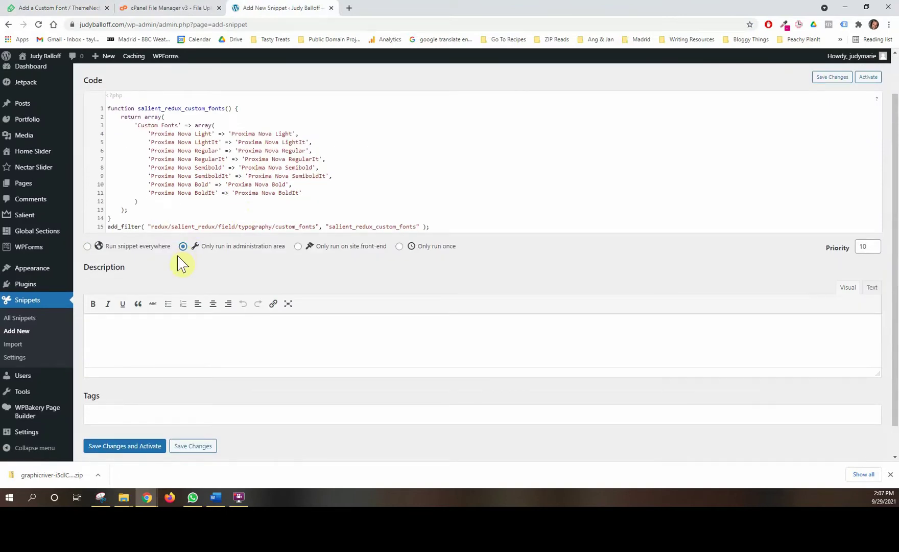
scroll(173, 314, "up", 1)
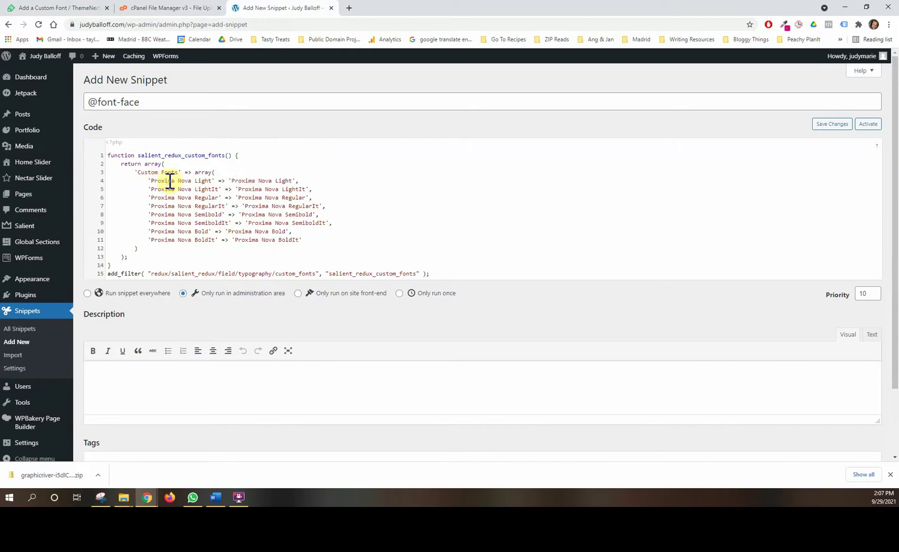
left_click_drag(151, 180, 214, 180)
left_click(241, 214)
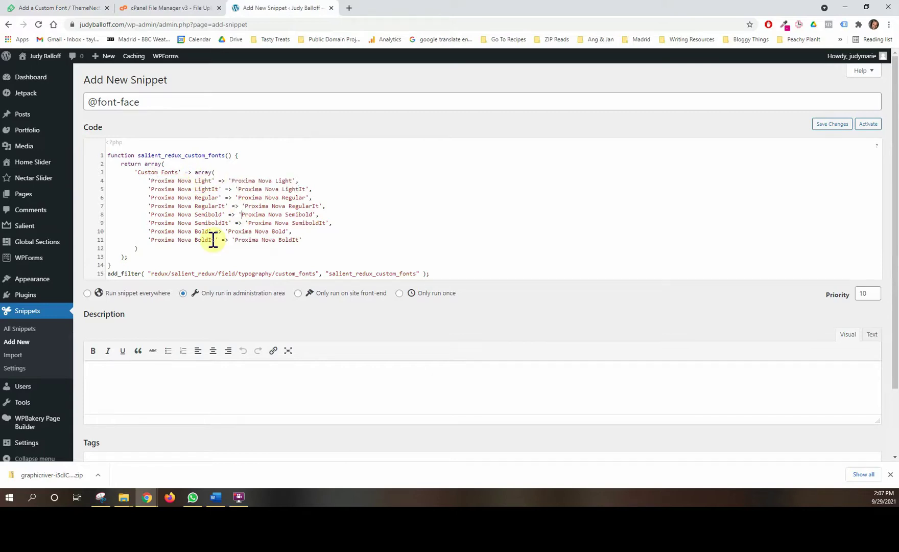
Open the Salient theme options in a separate tab, showing the CSS/Script Related section of General Settings
mouse_move(25, 227)
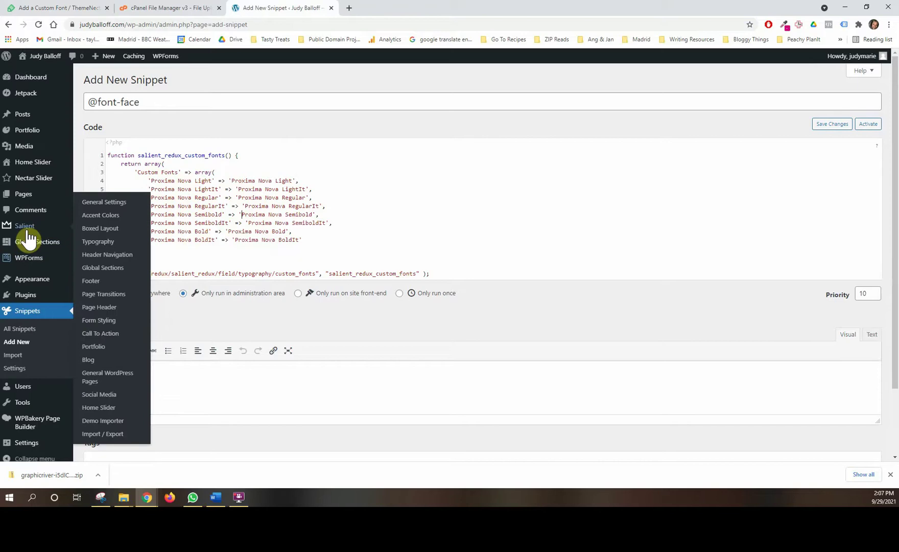
middle_click(95, 216)
left_click(434, 8)
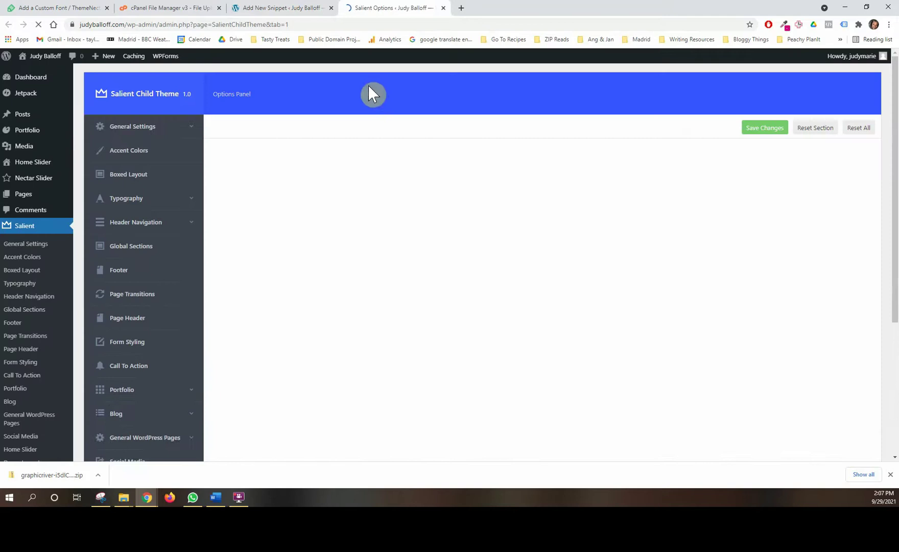
left_click(102, 175)
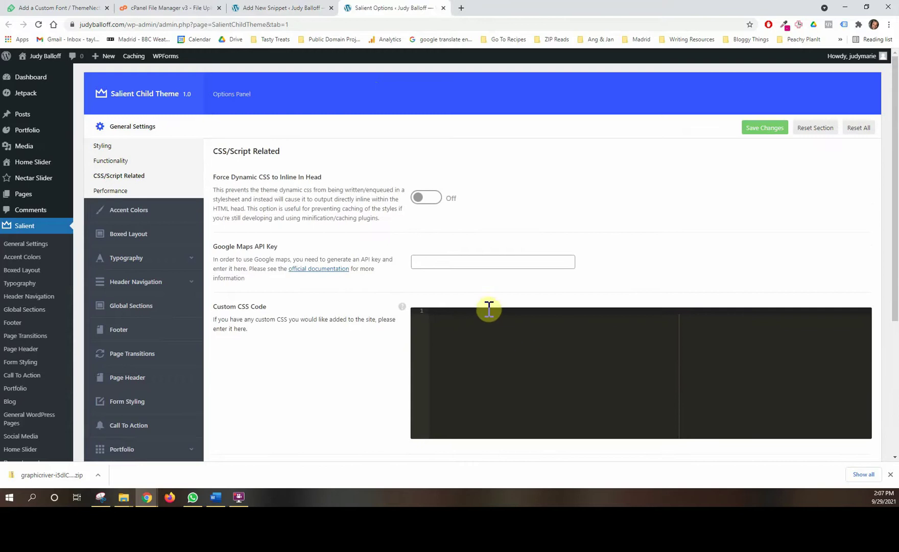
left_click(91, 8)
scroll(240, 236, "up", 15)
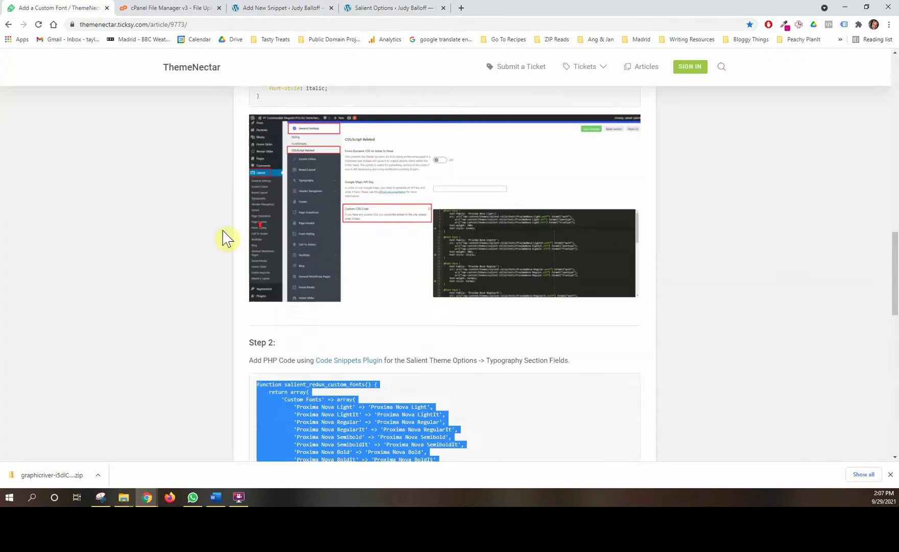
scroll(225, 241, "up", 3)
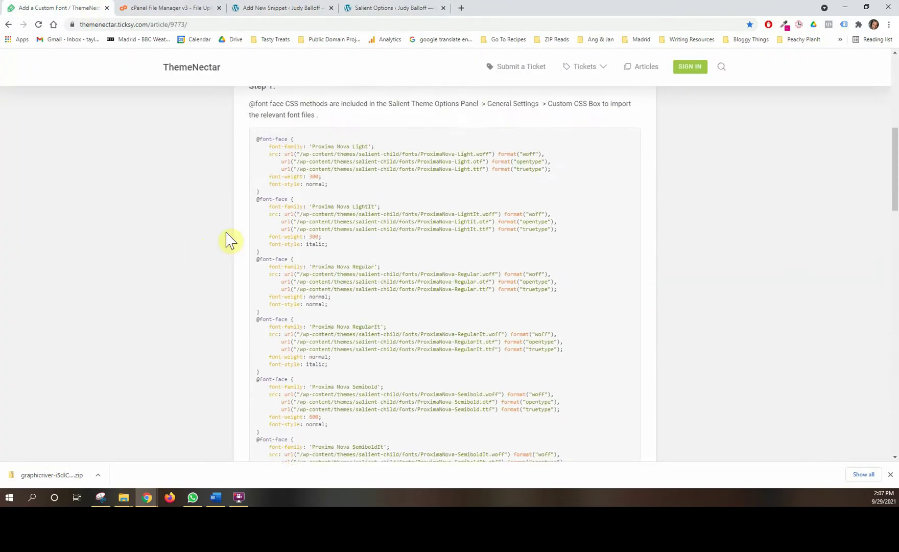
scroll(361, 288, "down", 5)
scroll(361, 331, "up", 6)
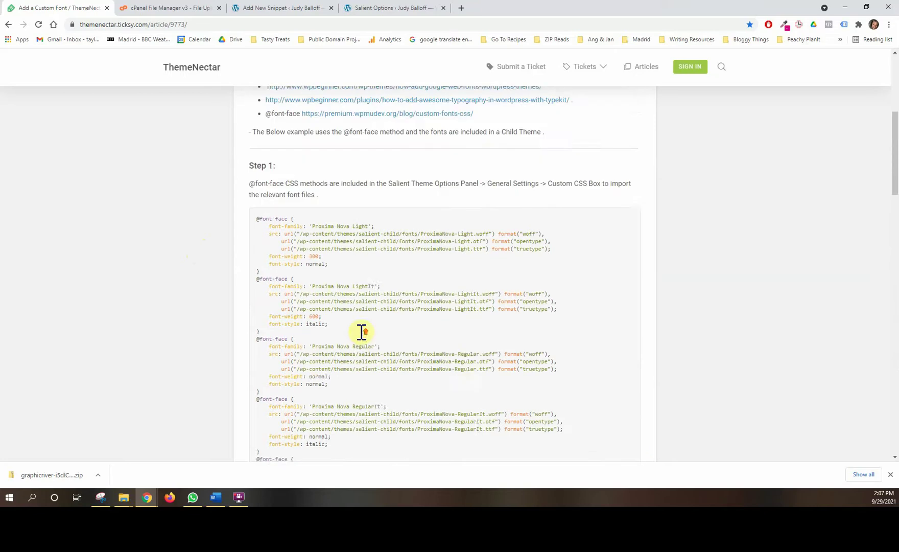
scroll(340, 289, "down", 2)
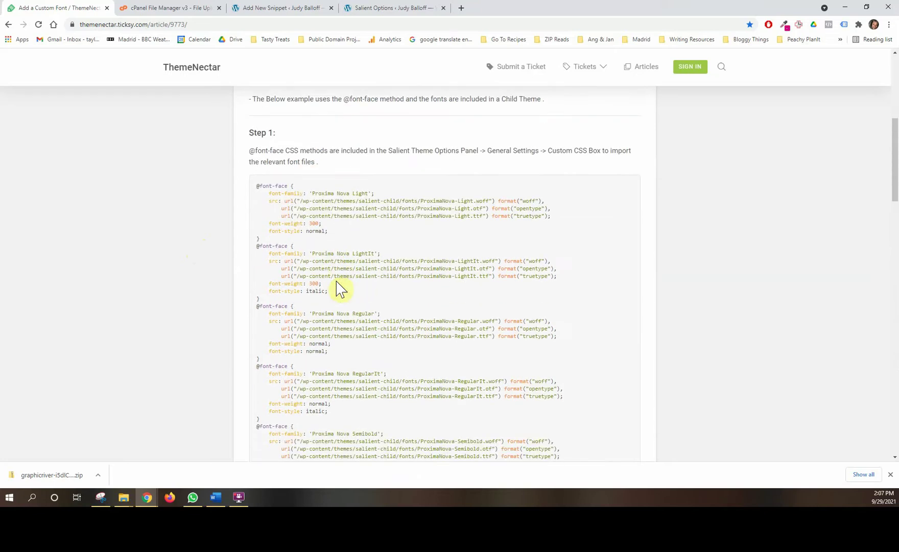
left_click_drag(341, 352, 243, 182)
key("ctrl+c")
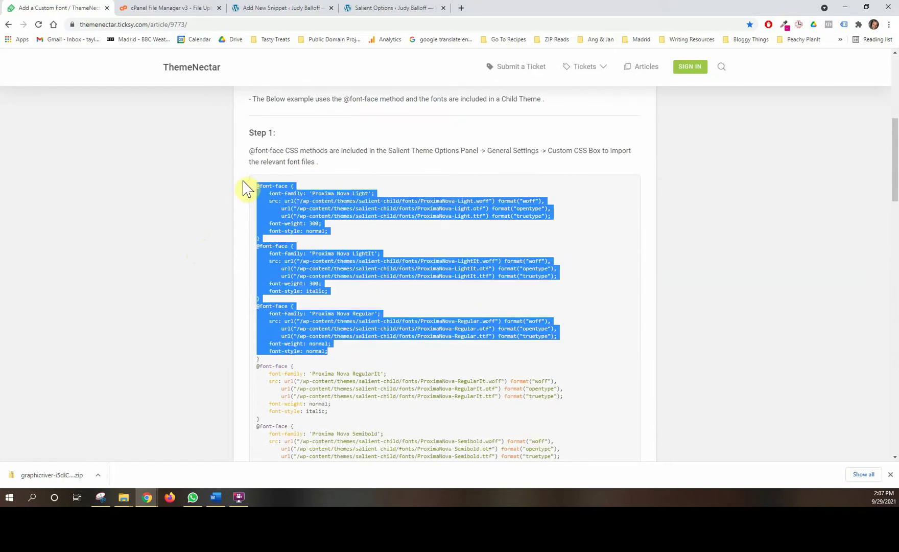
left_click(397, 8)
left_click(485, 356)
key("ctrl+v")
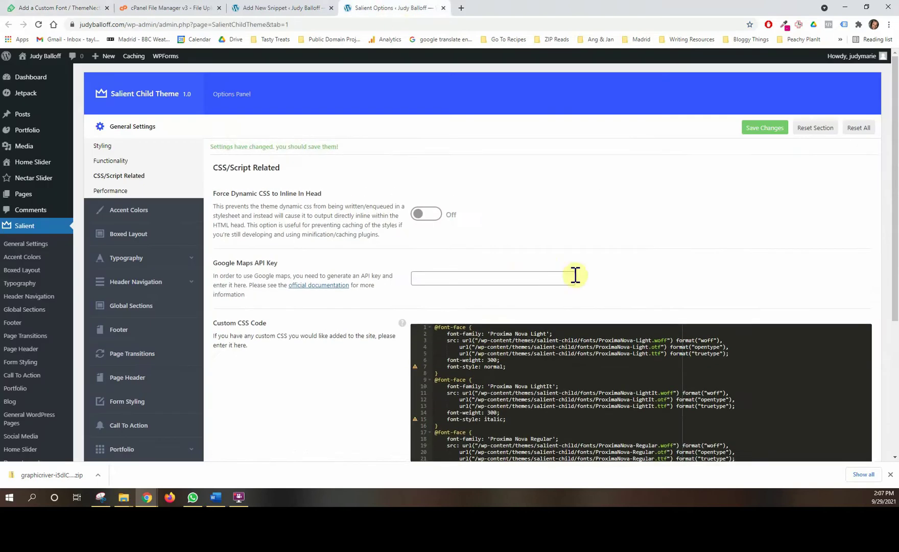
scroll(582, 276, "down", 2)
left_click(493, 220)
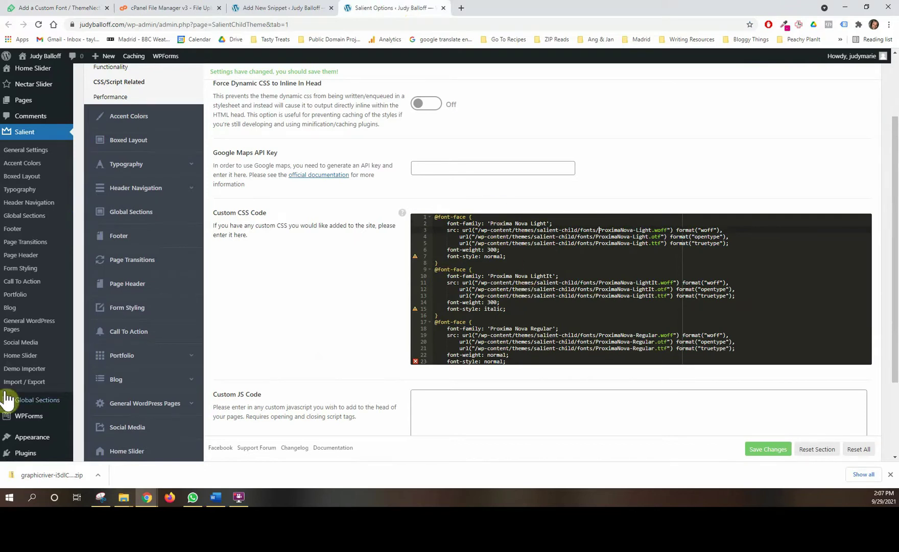
Return from the font upload page to the cPanel home and open File Manager at the salient-child/fonts folder
left_click(191, 7)
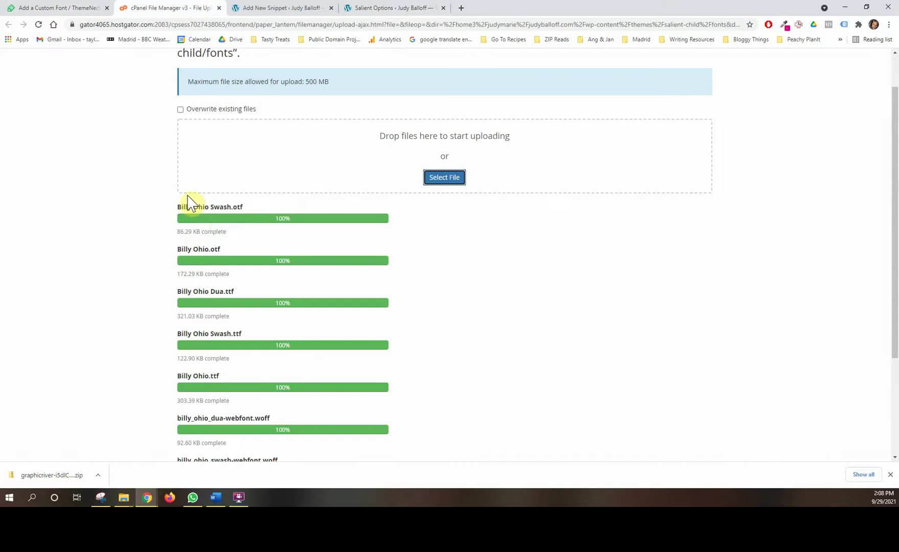
scroll(162, 214, "up", 1)
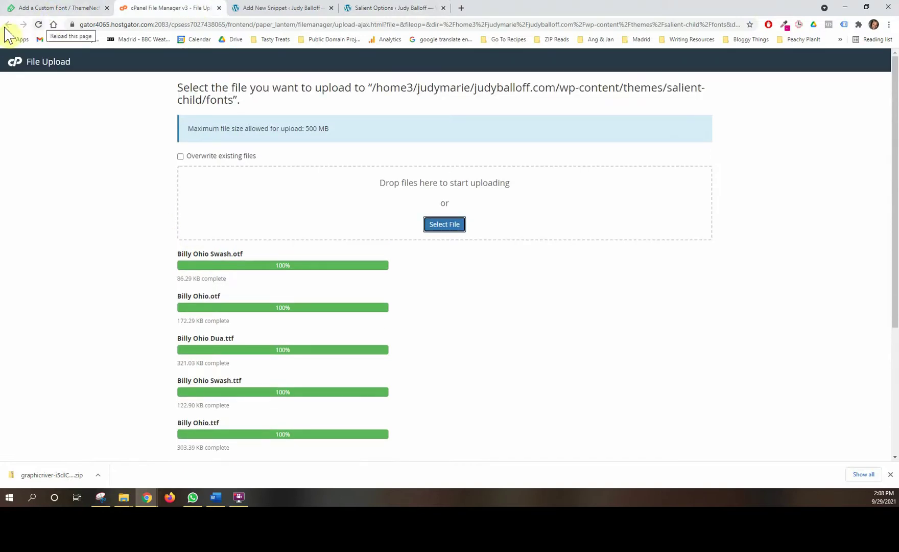
left_click(33, 67)
left_click(15, 65)
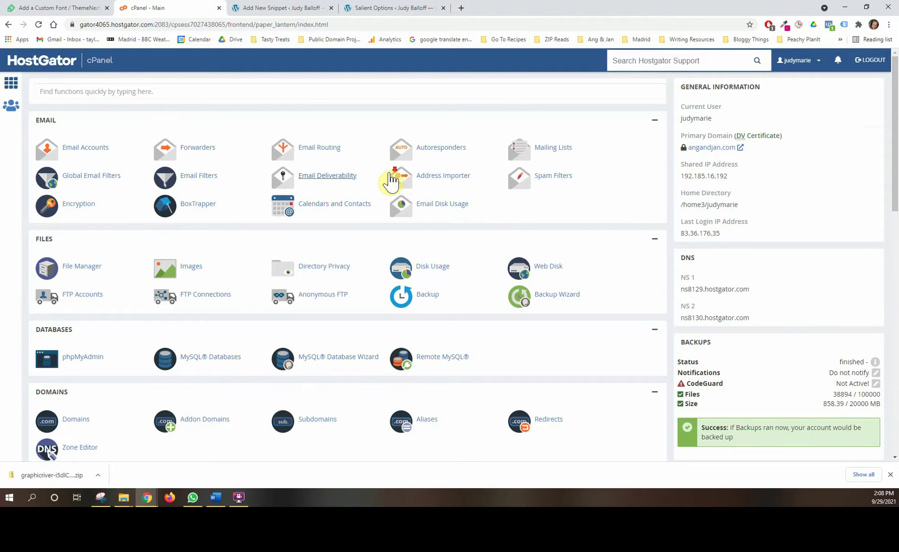
scroll(391, 181, "down", 2)
scroll(391, 181, "up", 2)
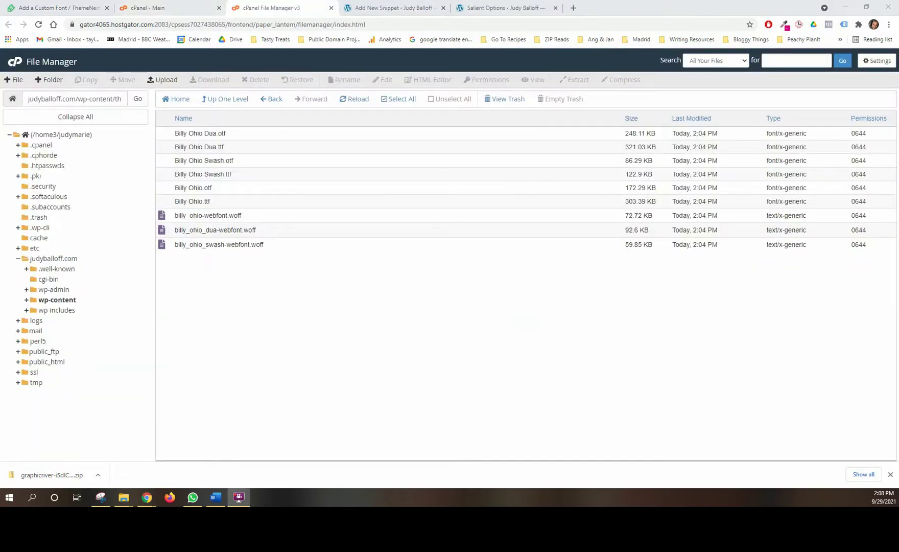
Rename the font file Billy Ohio.ttf as Billy-Ohio.ttf
left_click(193, 203)
right_click(188, 202)
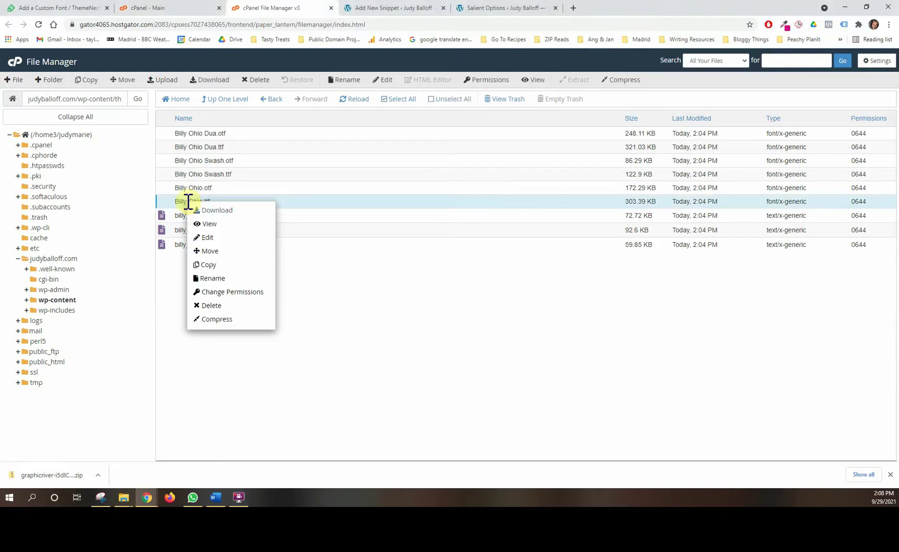
left_click(211, 278)
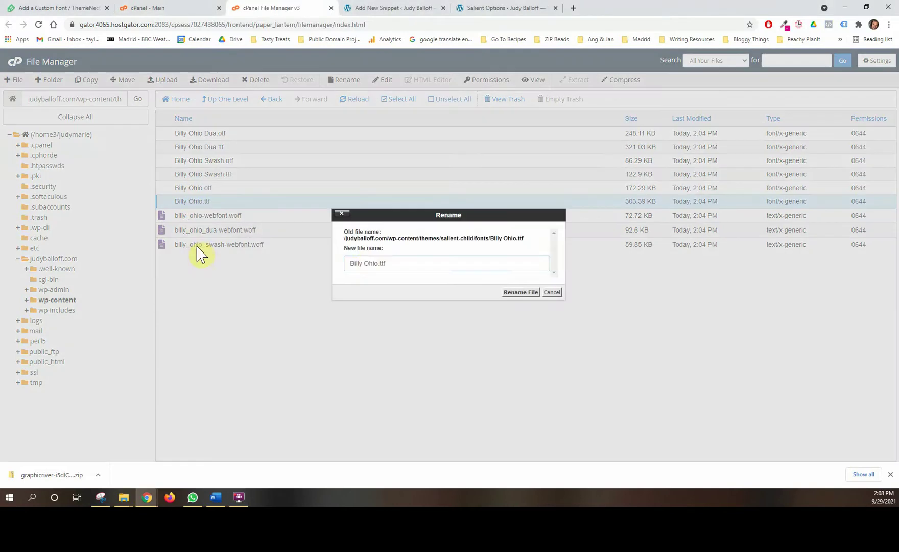
left_click(364, 263)
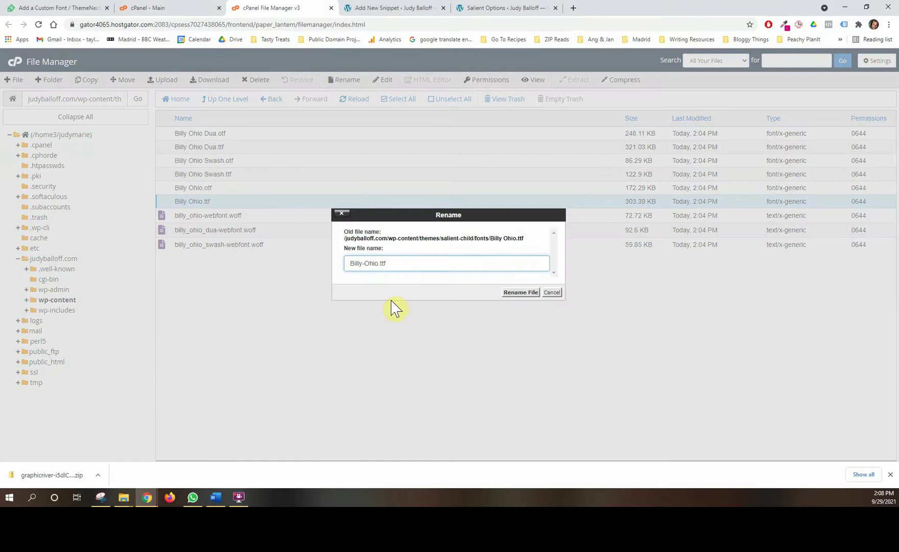
left_click(512, 299)
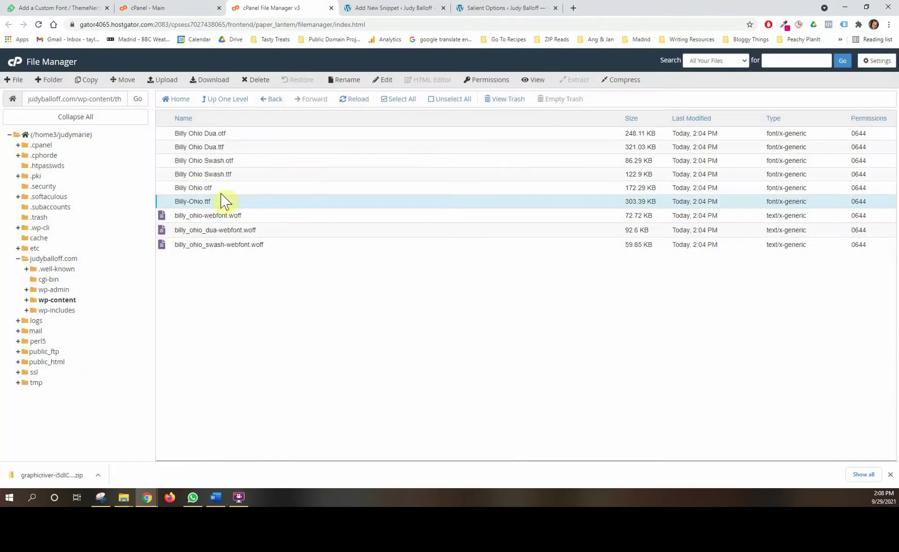
Rename the font file Billy Ohio.otf as Billy-Ohio.otf
left_click(194, 188)
right_click(194, 188)
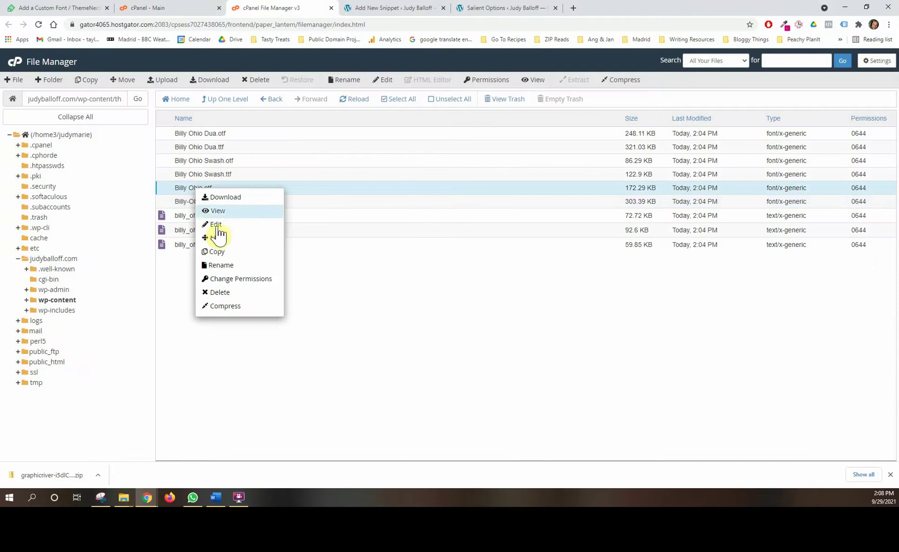
left_click(220, 265)
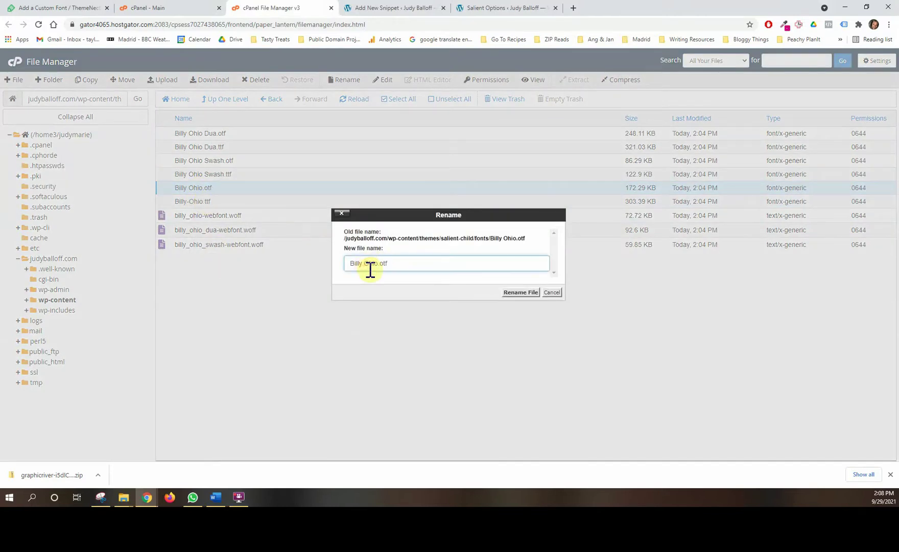
left_click(520, 292)
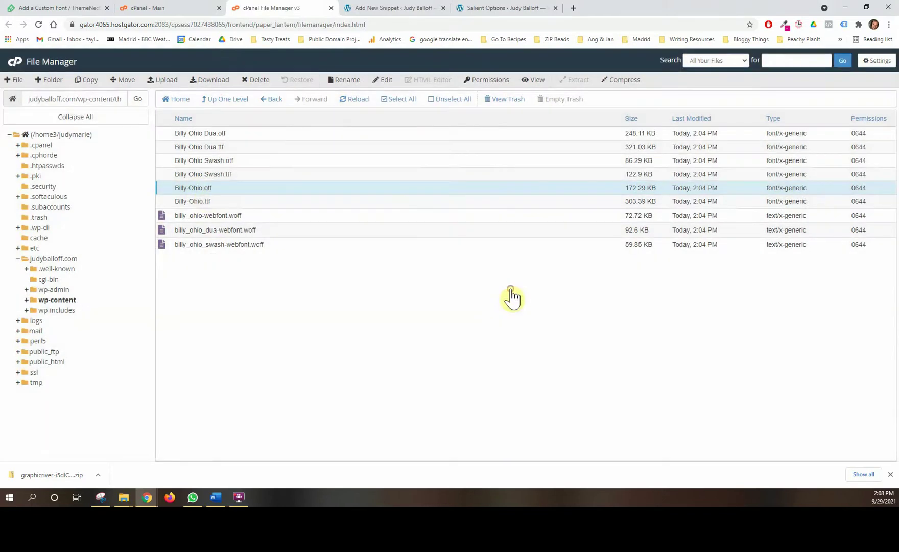
Rename the font file Billy Ohio Swash.ttf as Billy-Ohio_Swash.ttf
left_click(203, 174)
right_click(202, 174)
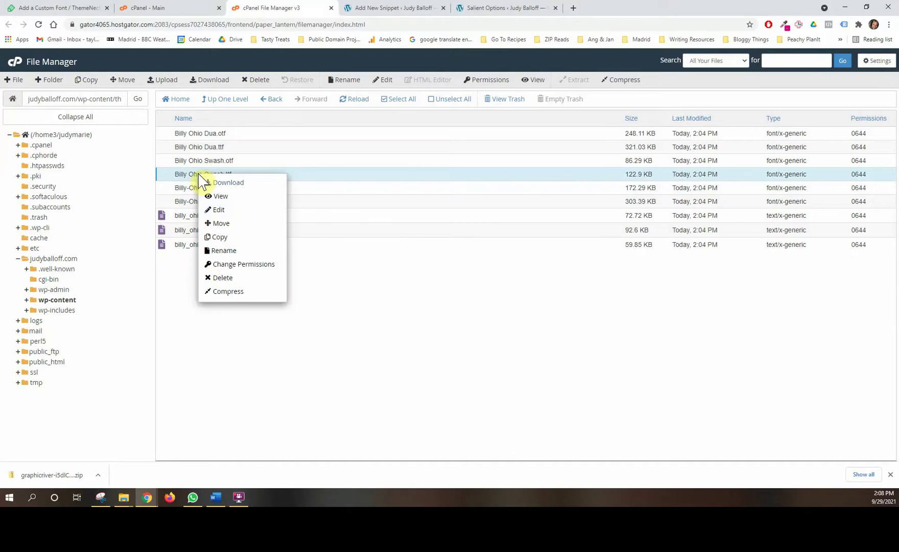
left_click(214, 252)
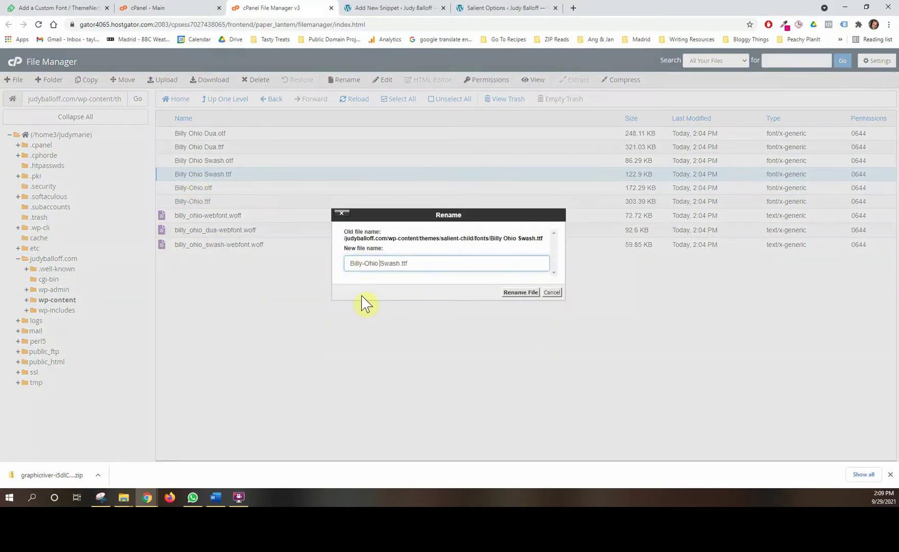
left_click(520, 292)
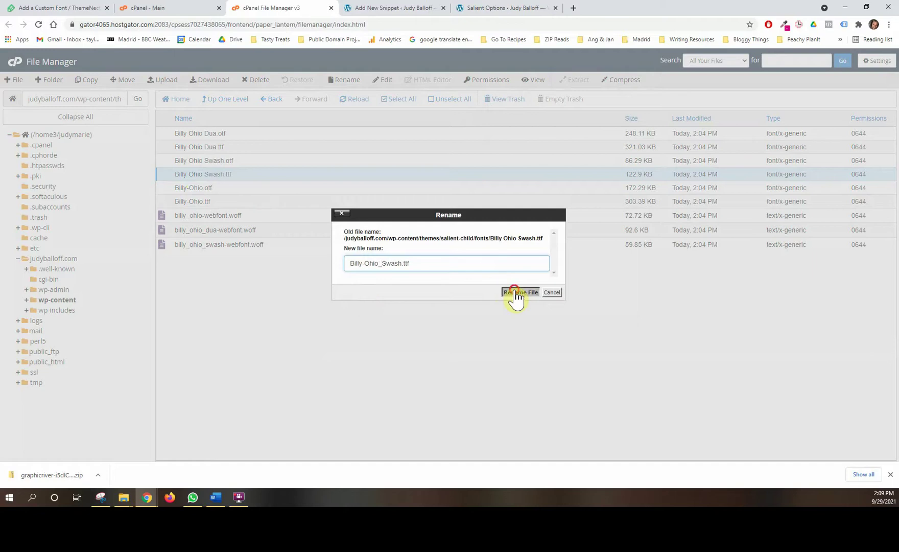
Rename the font file Billy Ohio Swash.otf as Billy-Ohio_Swash.otf
left_click(209, 160)
right_click(208, 162)
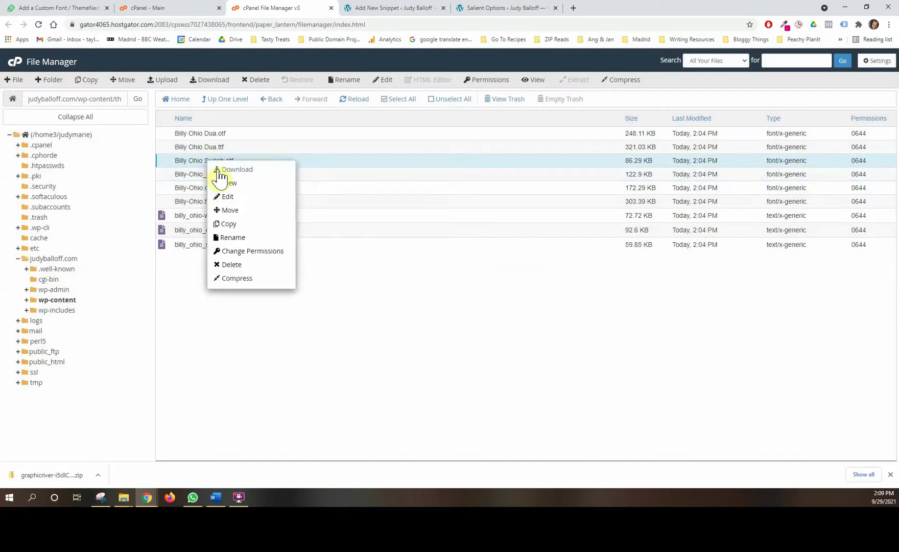
left_click(230, 240)
left_click(349, 257)
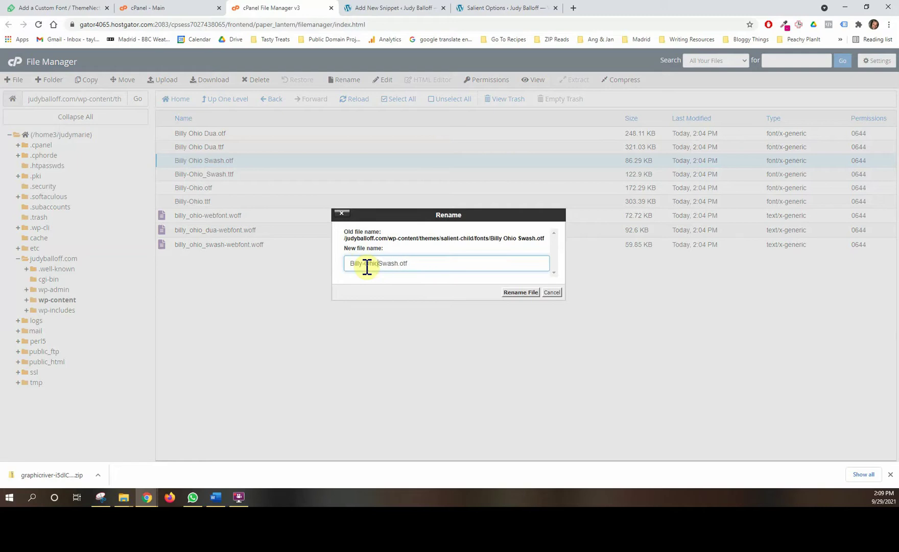
left_click(509, 293)
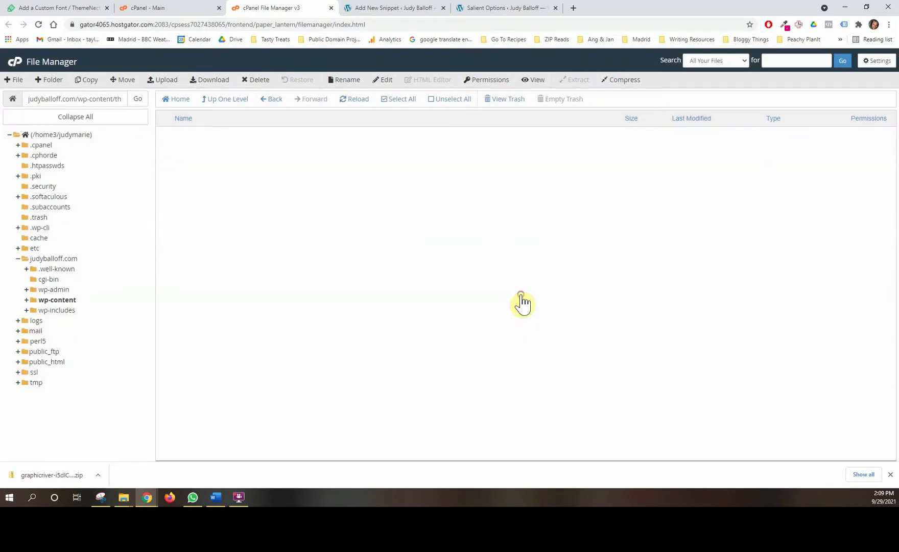
Rename the font file Billy Ohio Dua.ttf as Billy-Ohio_Dua.ttf
left_click(193, 148)
right_click(194, 148)
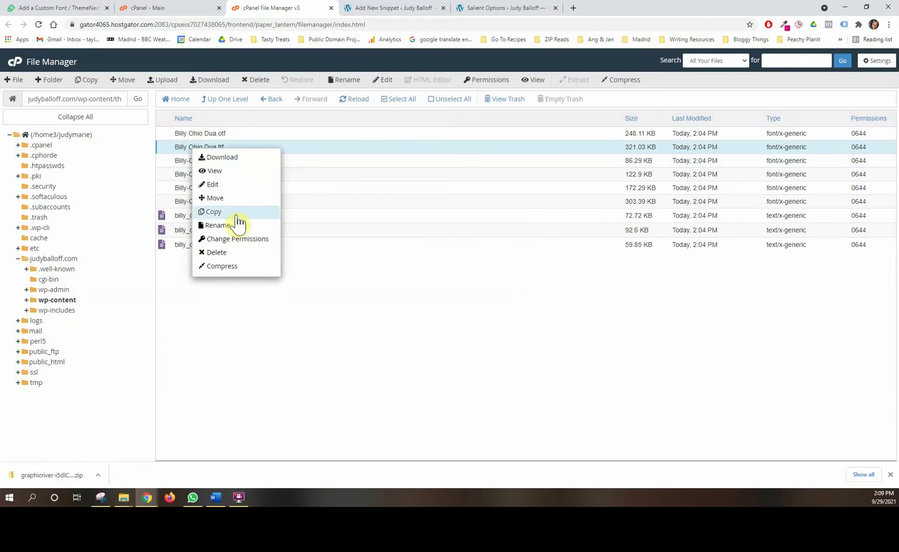
left_click(234, 222)
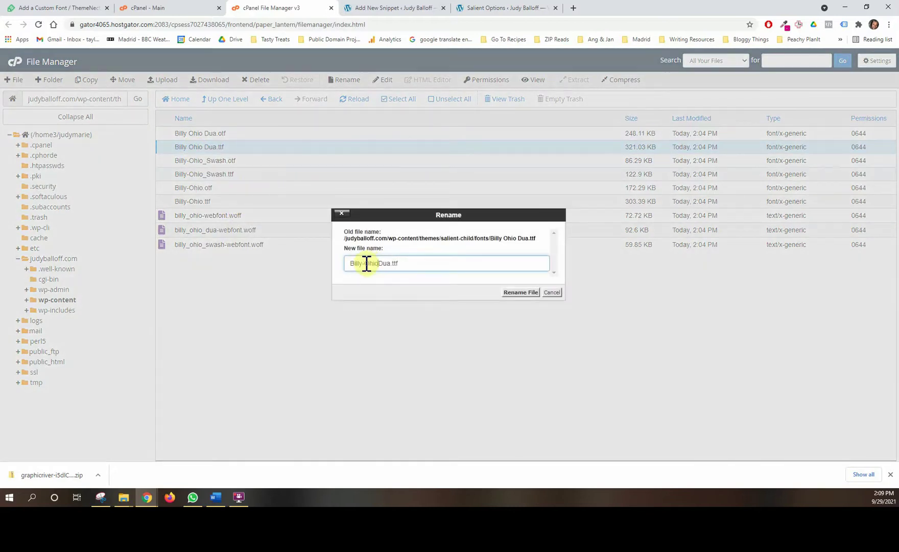
left_click(527, 292)
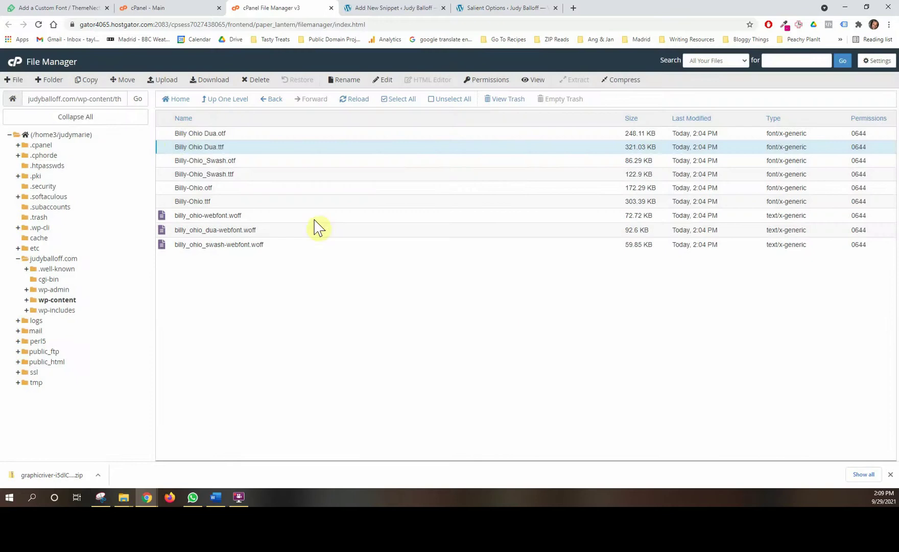
Rename the font file Billy Ohio Dua.otf as Billy-Ohio_Dua.otf
left_click(189, 134)
right_click(188, 134)
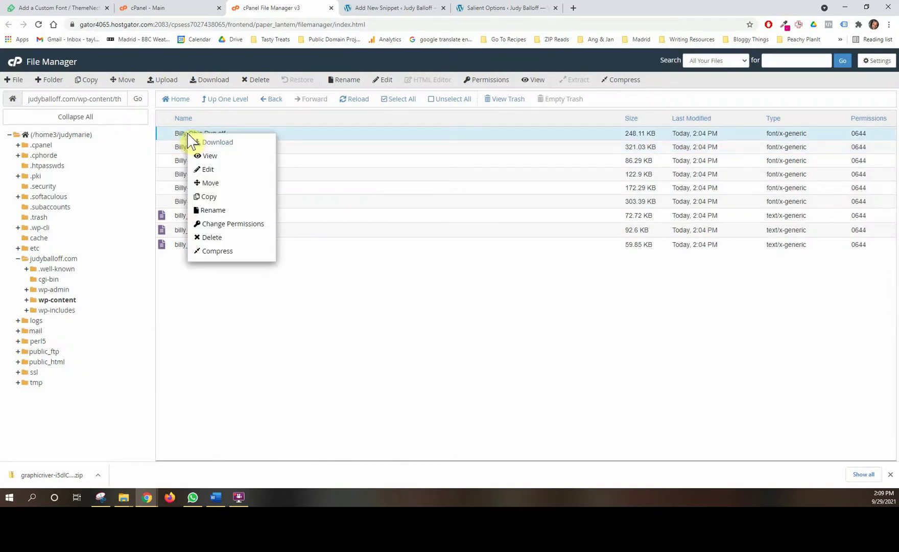
left_click(211, 207)
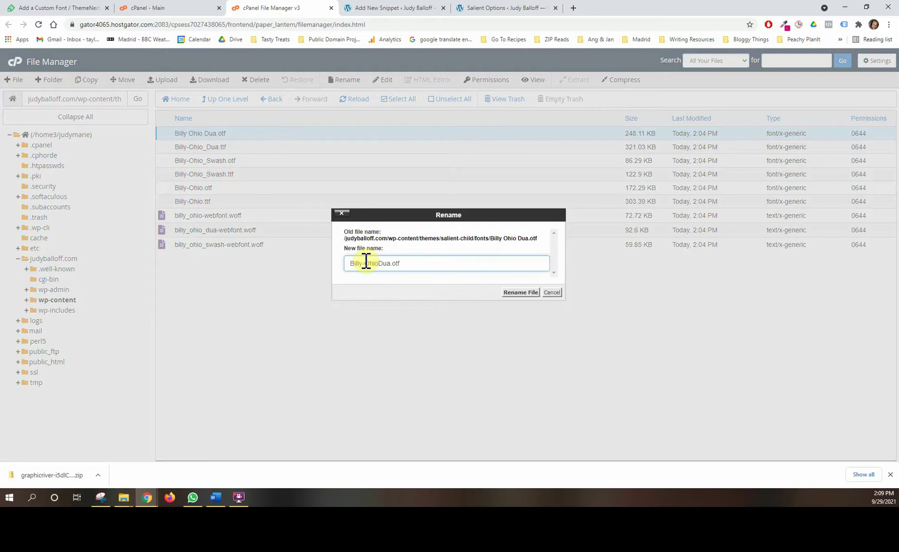
left_click(520, 293)
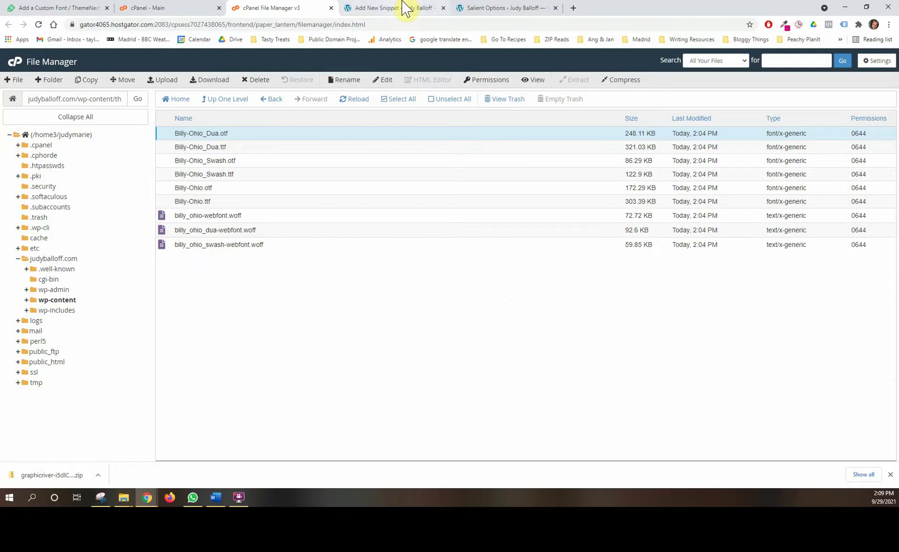
left_click(521, 8)
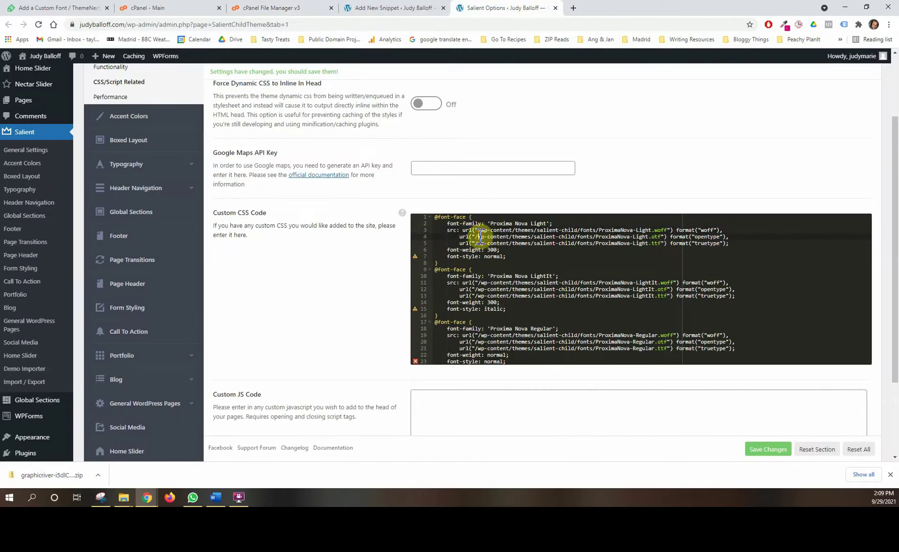
left_click(388, 8)
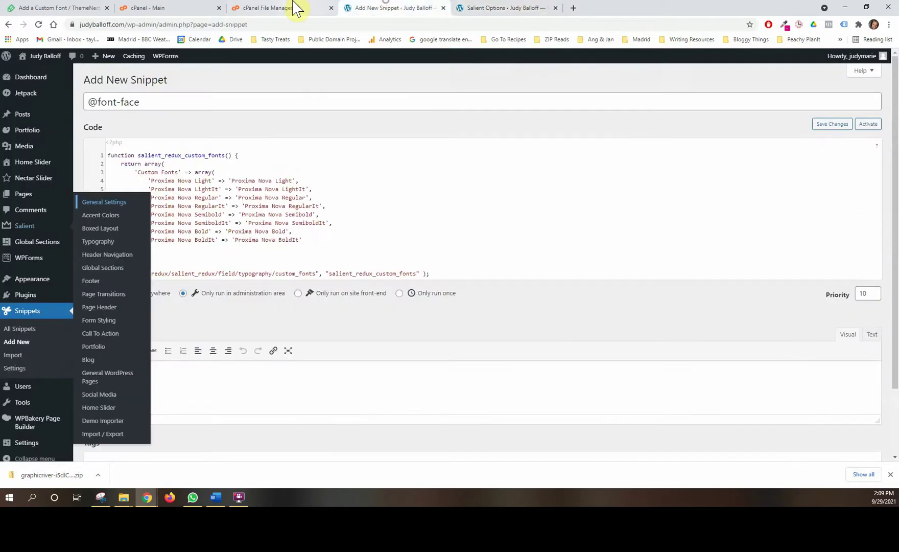
left_click(295, 8)
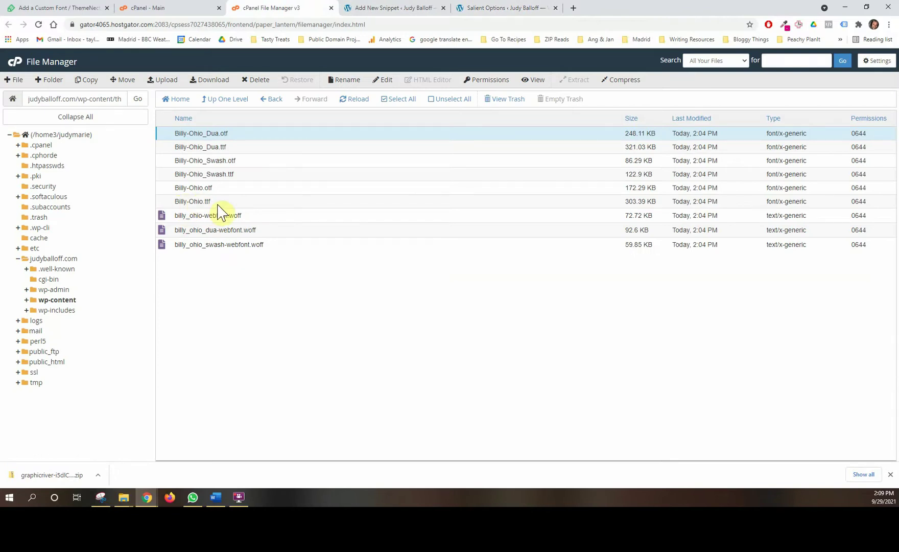
left_click(480, 9)
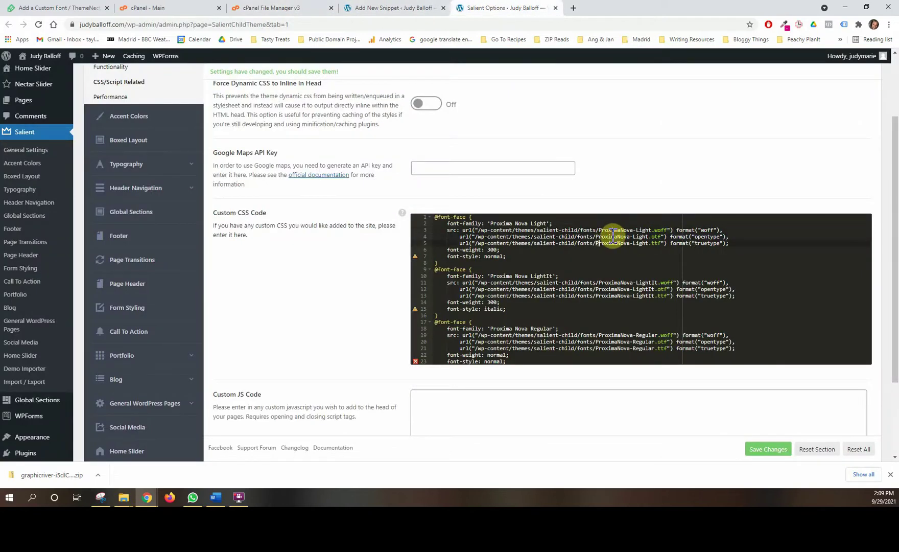
key("shift+Right")
key("shift+Right")
key("shift+Right")
key("shift+Right")
key("shift+Right")
key("shift+Right")
key("shift+Right")
key("shift+Right")
key("shift+Right")
key("shift+Right")
key("shift+Right")
type("Billions")
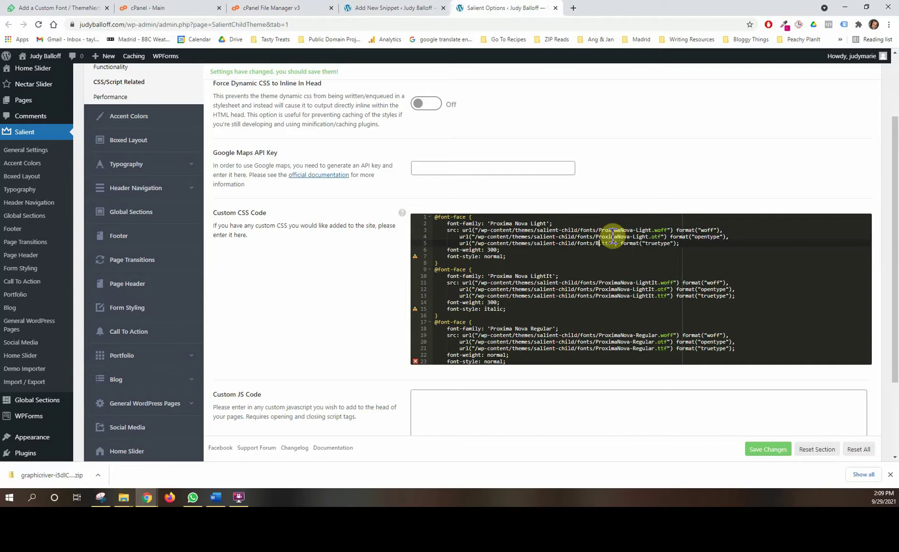
type("Chi")
left_click(642, 236)
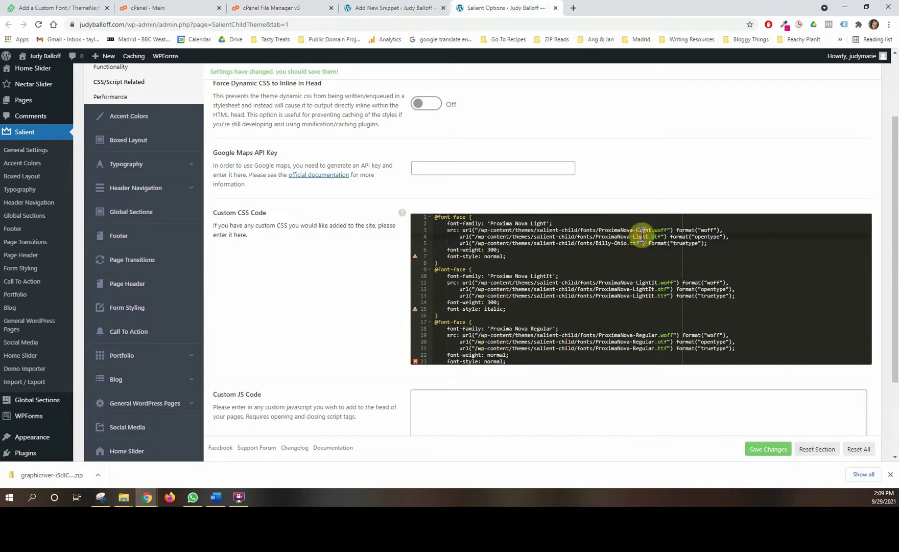
left_click(297, 7)
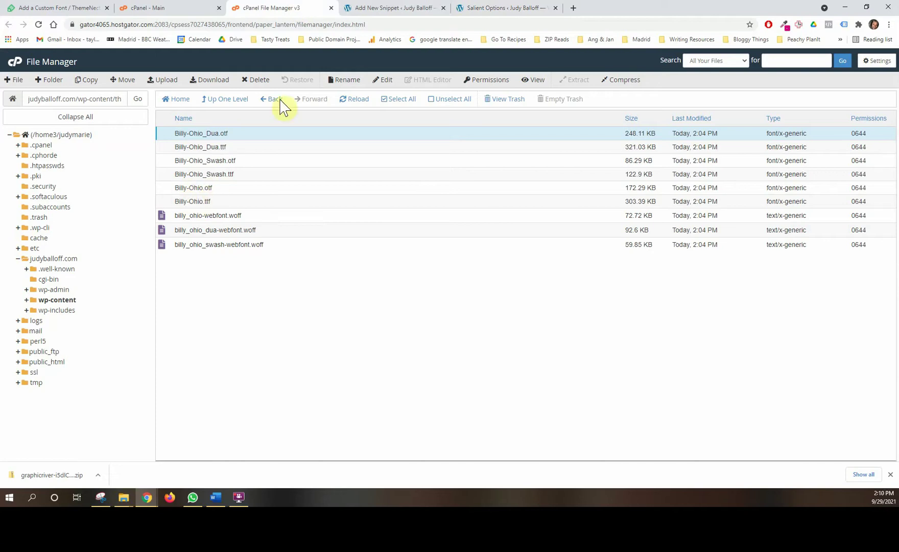
left_click(506, 8)
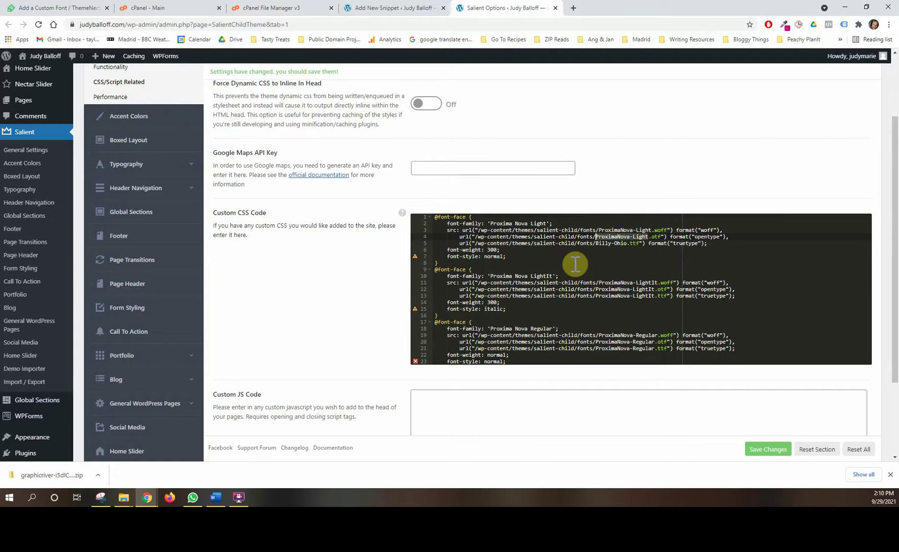
type("Billy-Ohi")
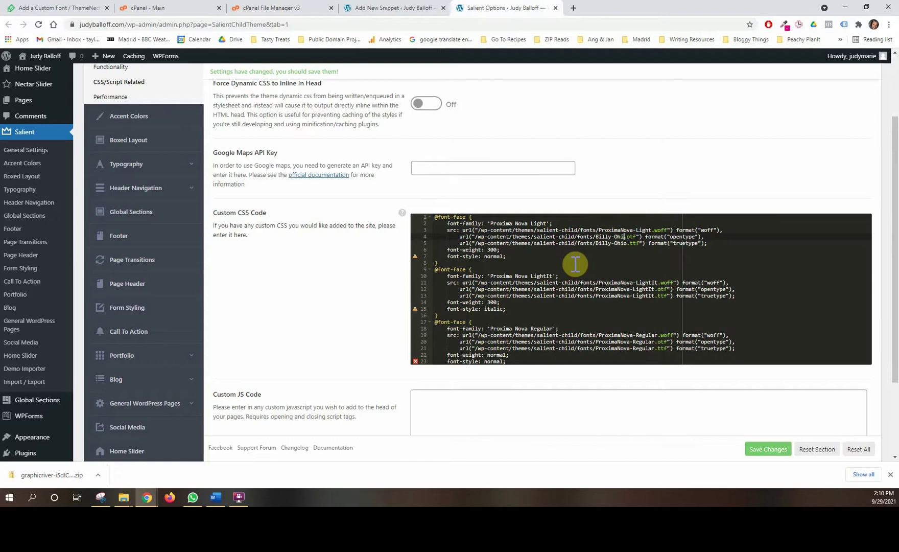
type("o")
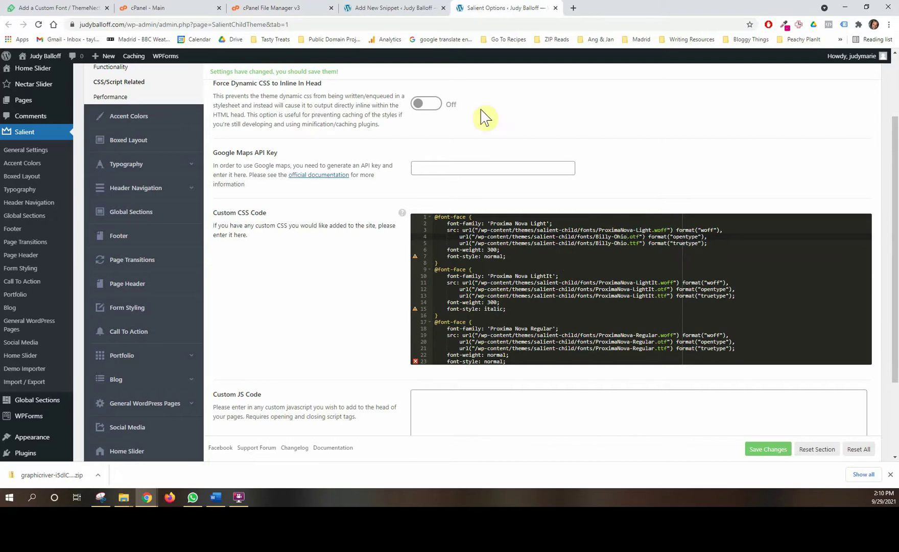
left_click(281, 7)
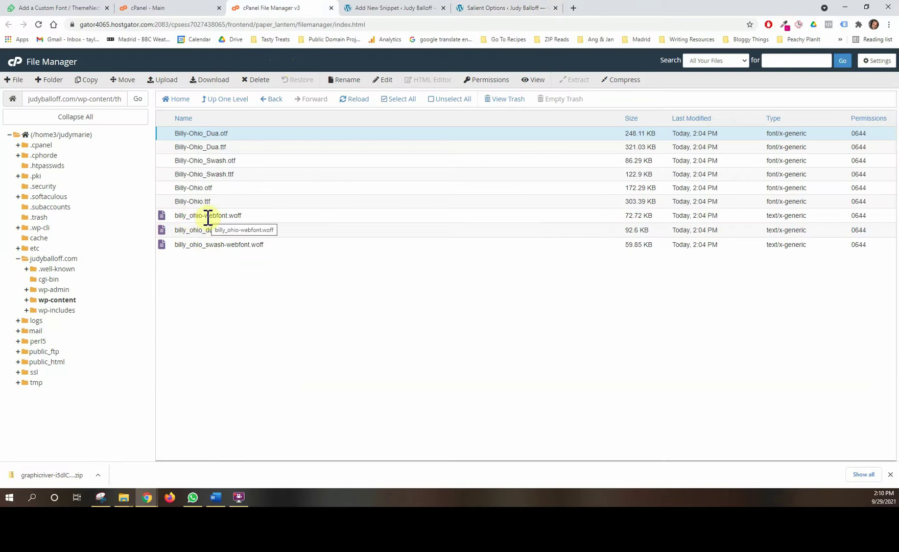
left_click(389, 8)
left_click(473, 8)
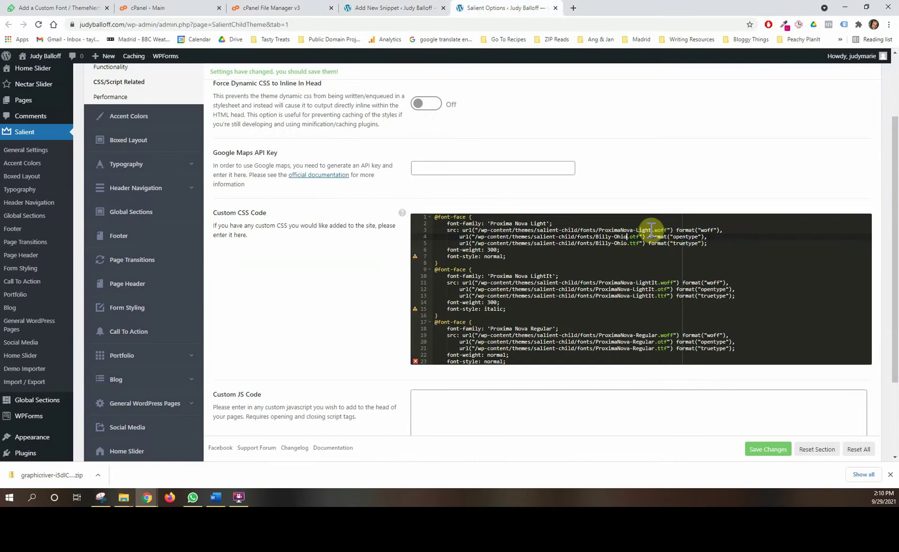
left_click_drag(652, 230, 599, 229)
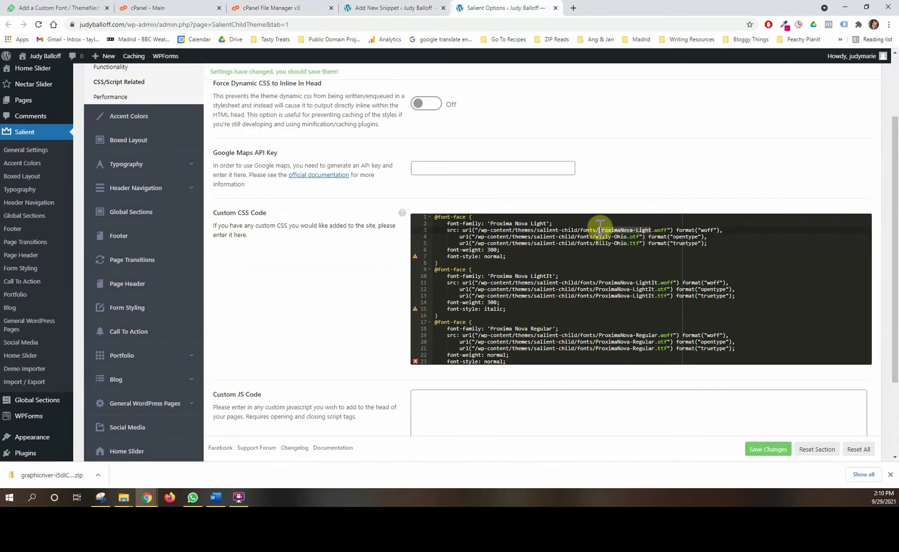
type("Billy_O")
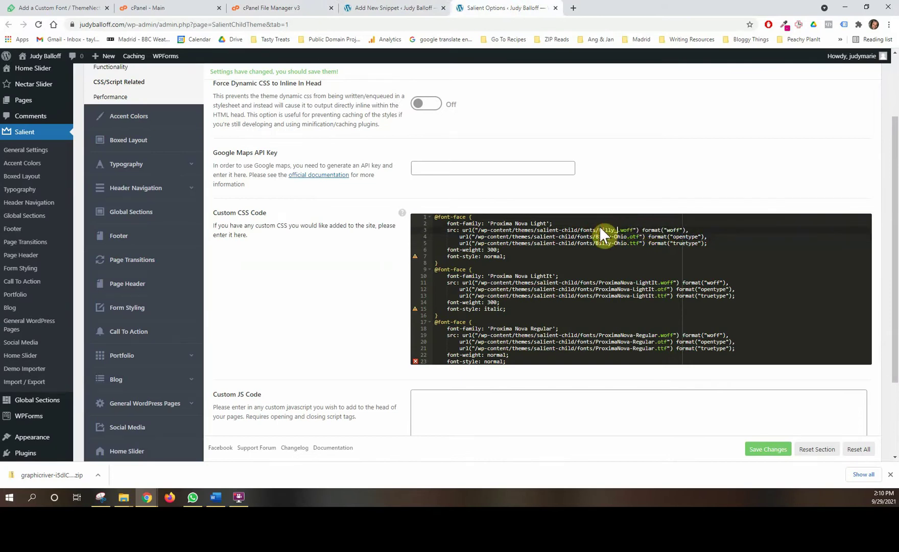
type("hio")
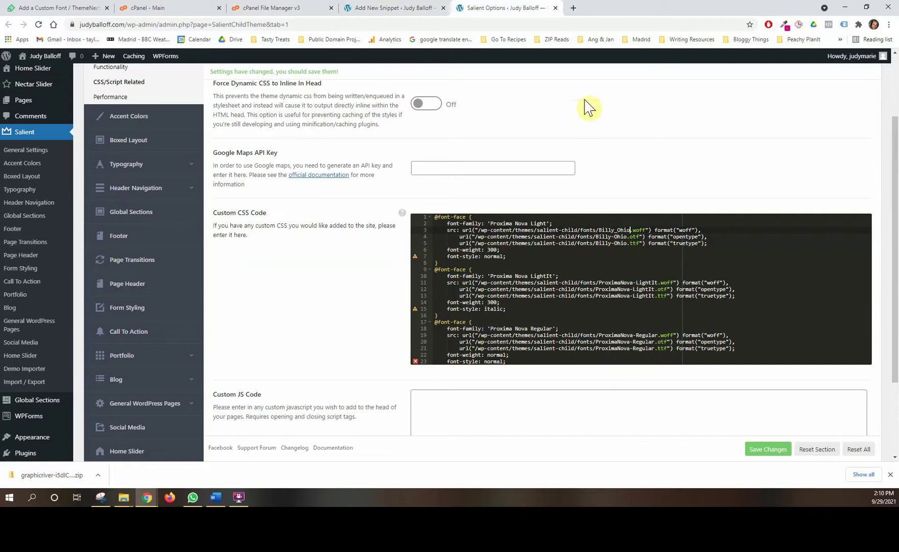
left_click(257, 8)
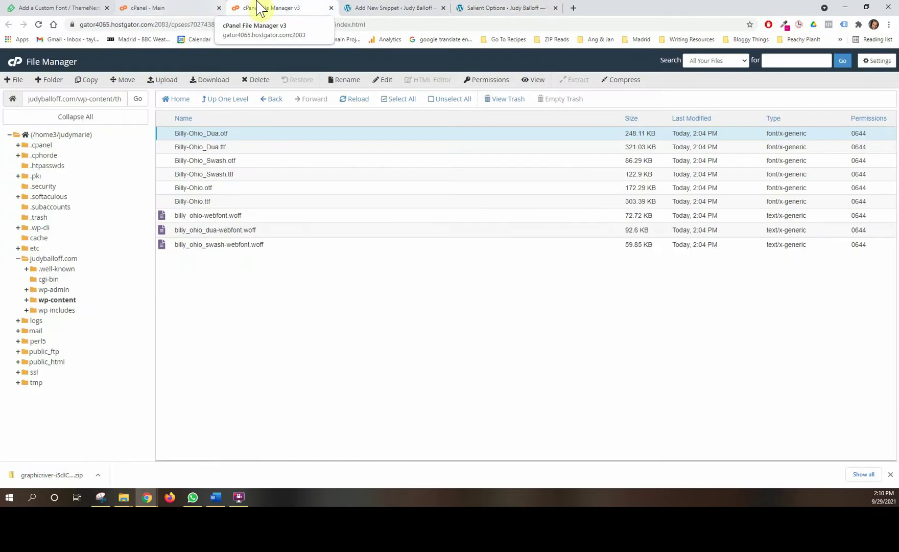
left_click(488, 8)
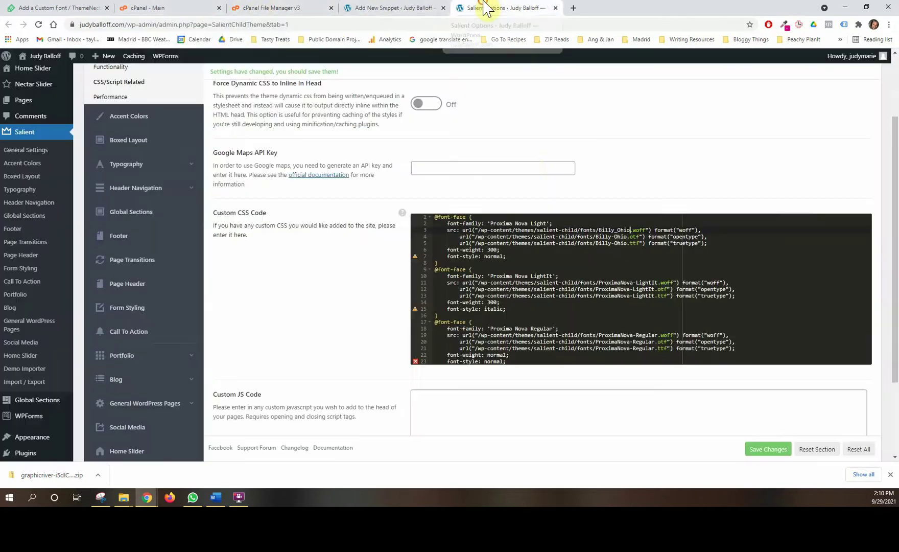
type("-webfont.")
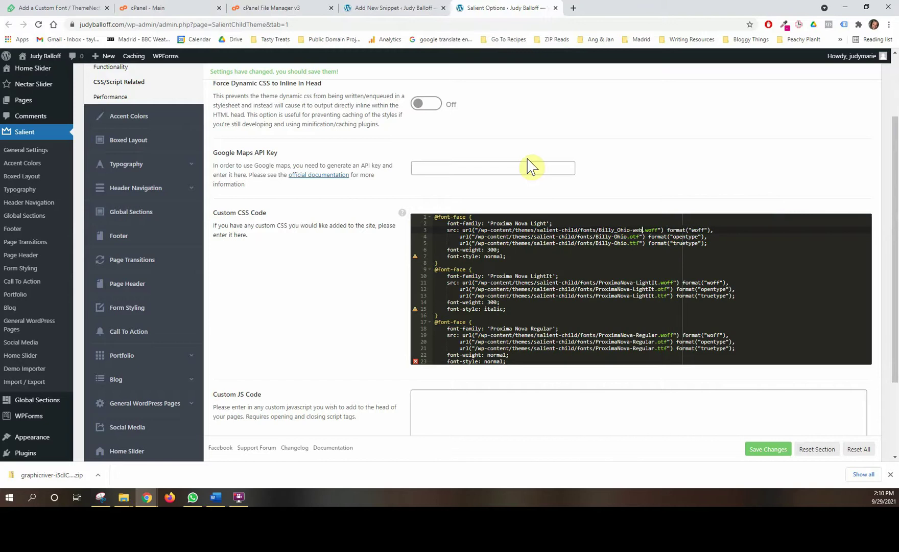
key("BackSpace")
left_click(521, 261)
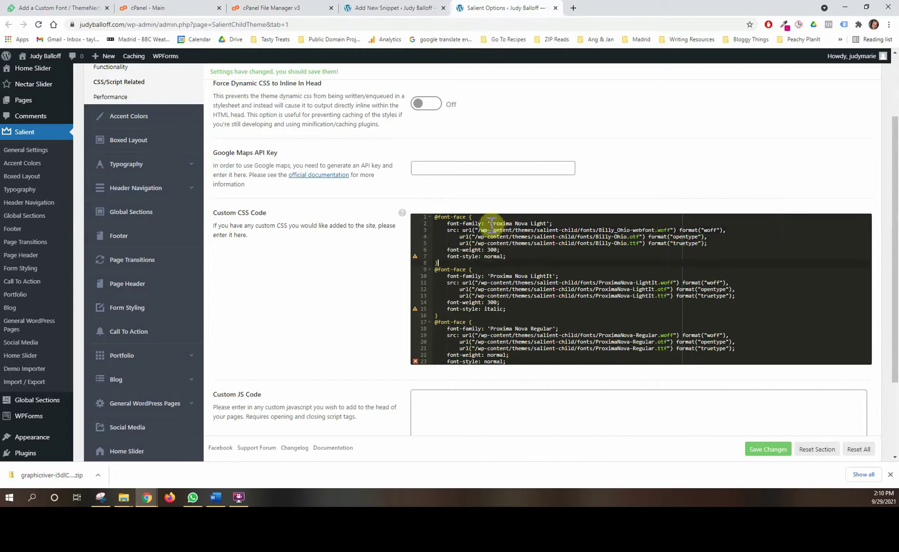
left_click_drag(491, 224, 545, 223)
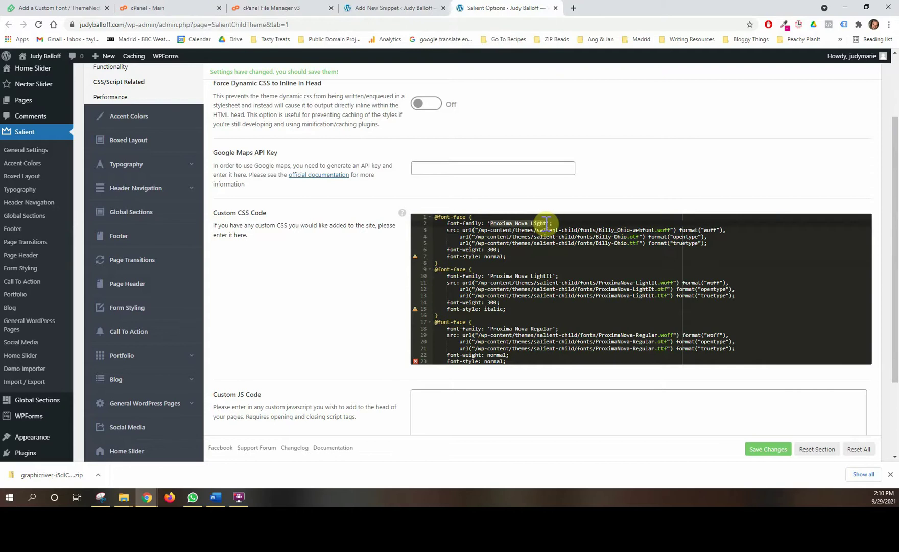
type("Billy-Ohi")
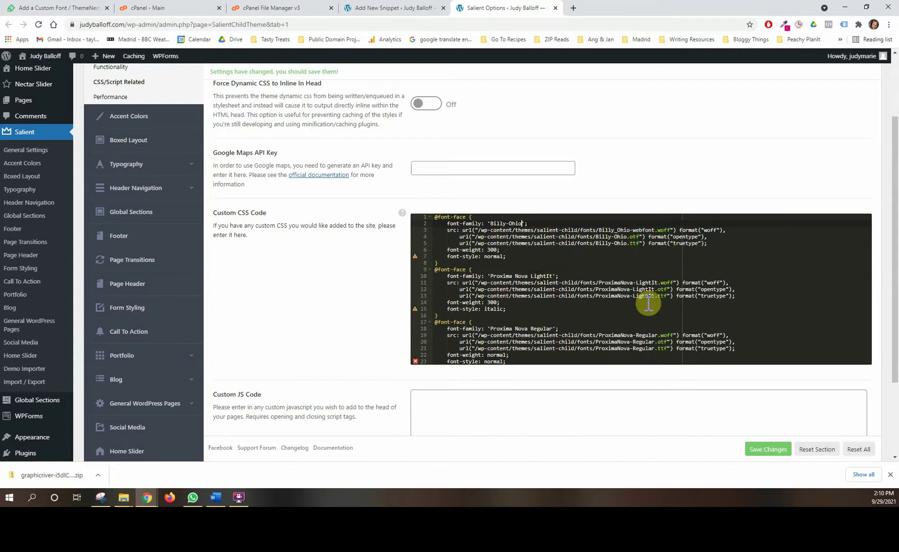
left_click(602, 270)
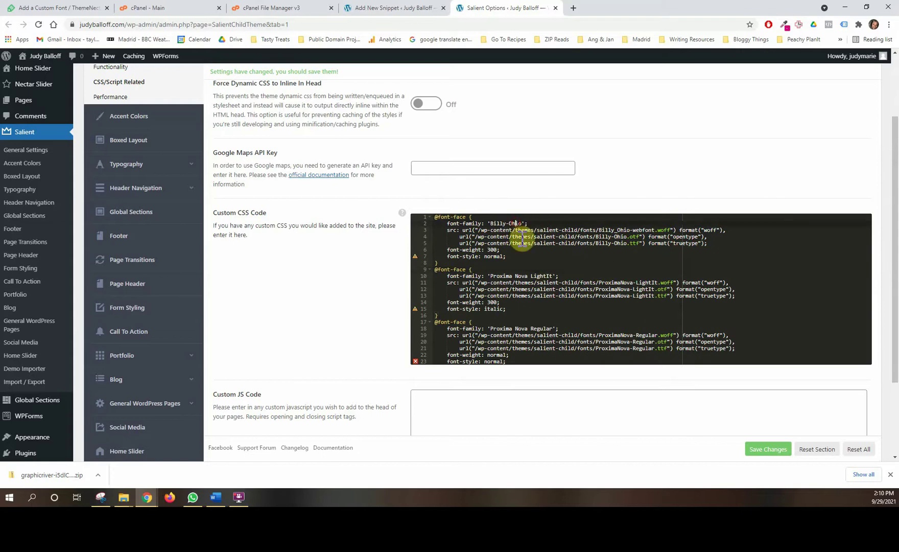
left_click(515, 223)
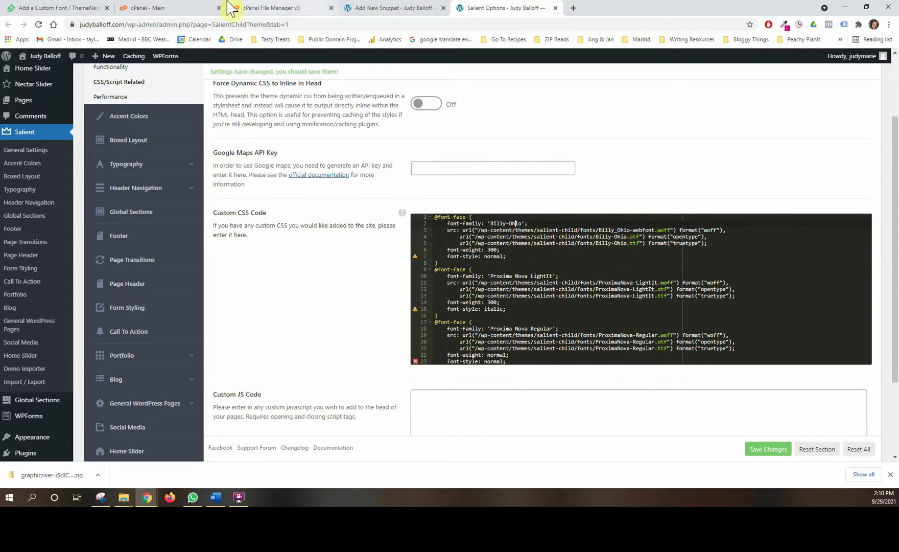
left_click(378, 8)
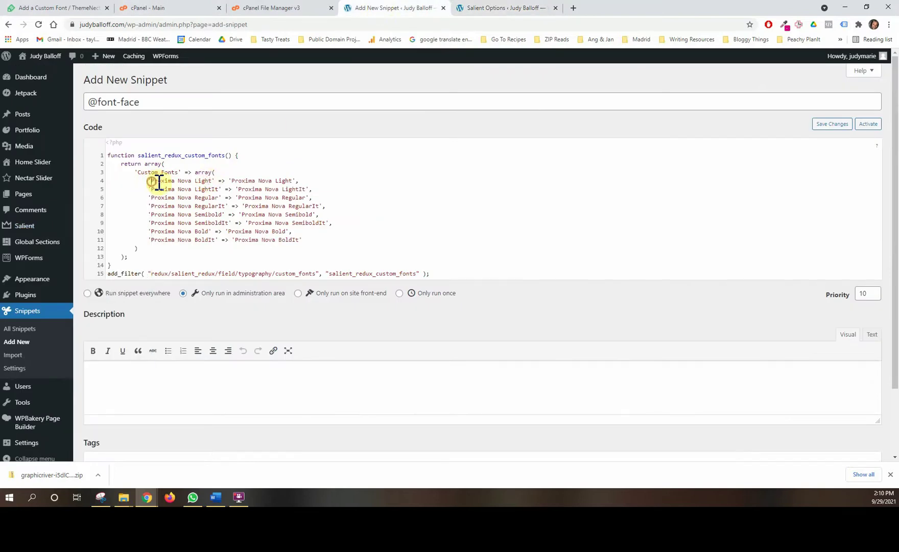
left_click_drag(152, 182, 214, 181)
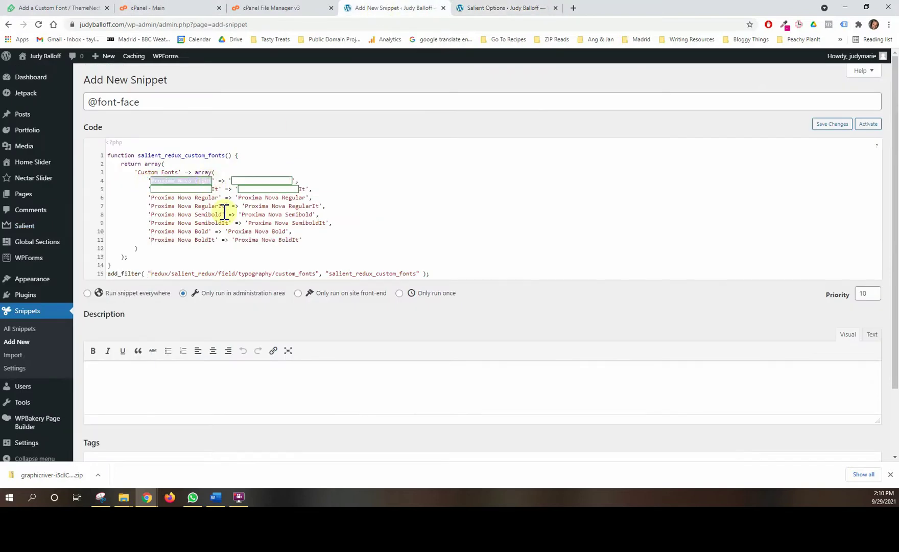
type("Billy-Ohio")
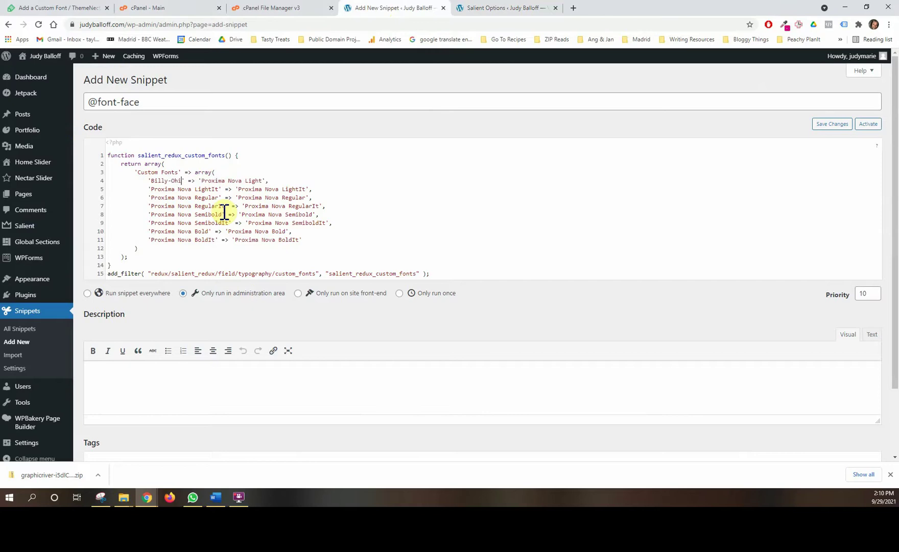
left_click(205, 188)
left_click_drag(229, 184, 229, 184)
type("Billy Ohi")
left_click_drag(305, 239, 190, 221)
left_click(250, 182)
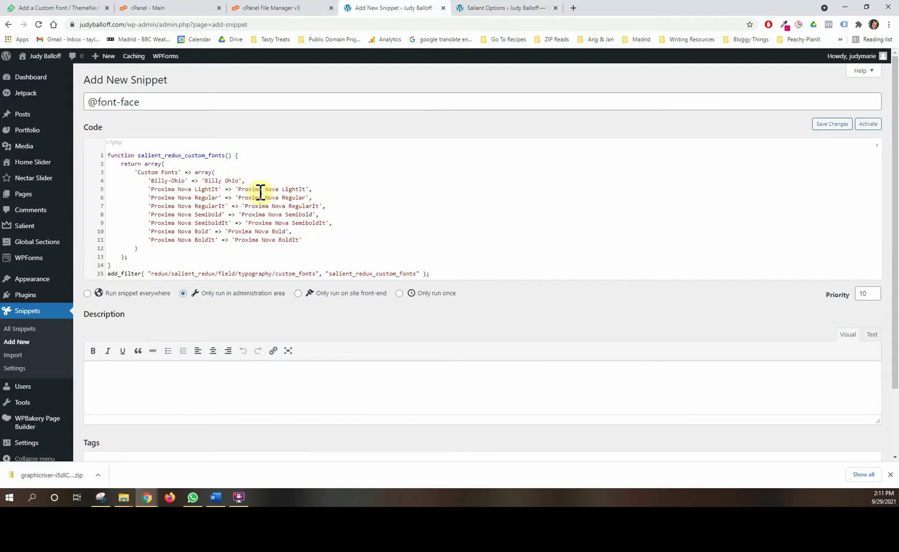
left_click(304, 241)
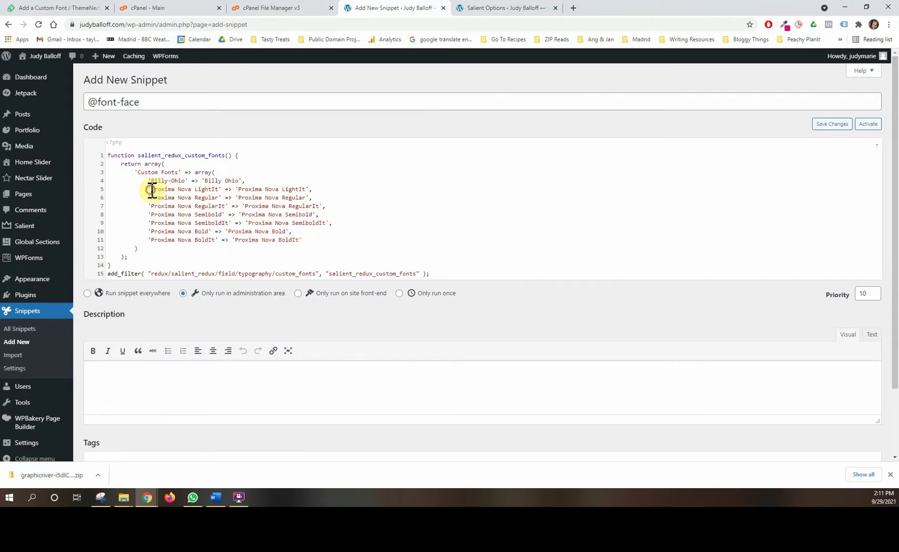
left_click_drag(152, 190, 210, 190)
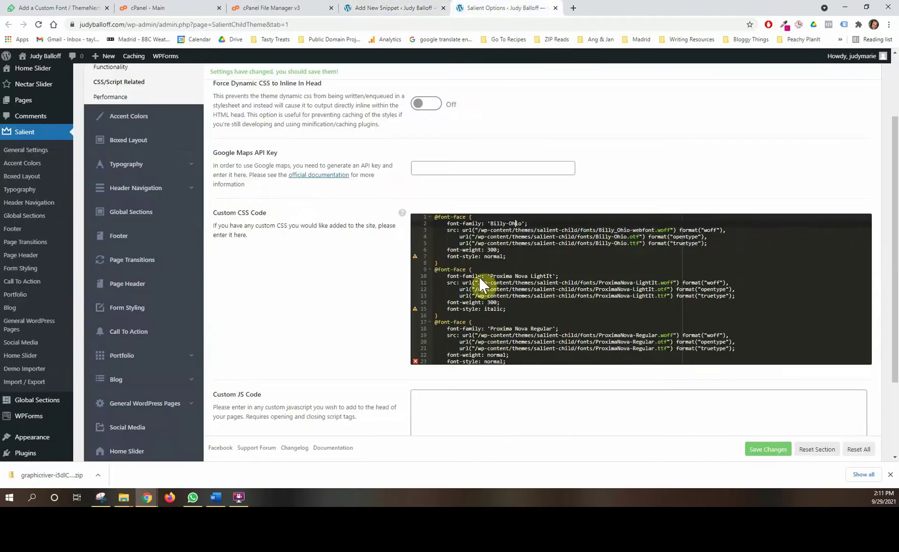
left_click(481, 7)
scroll(483, 307, "down", 2)
scroll(483, 307, "up", 2)
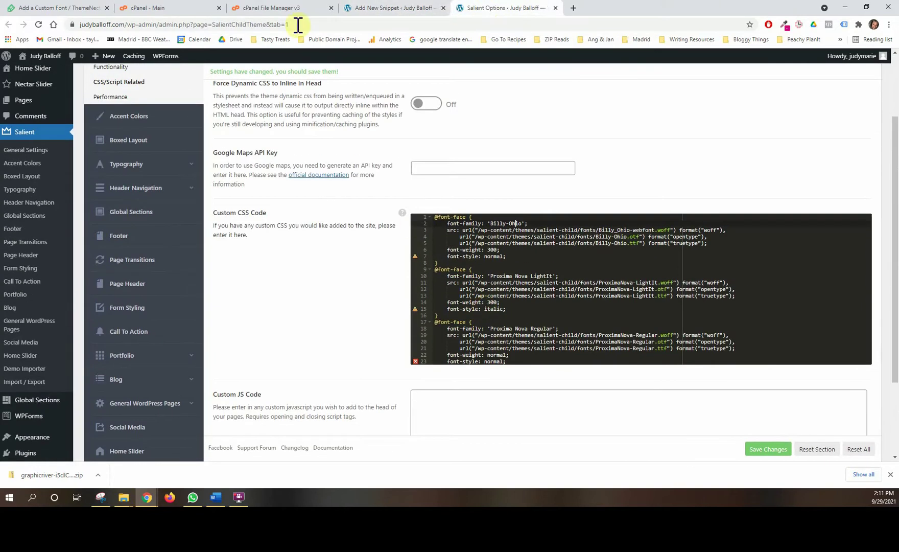
left_click(267, 7)
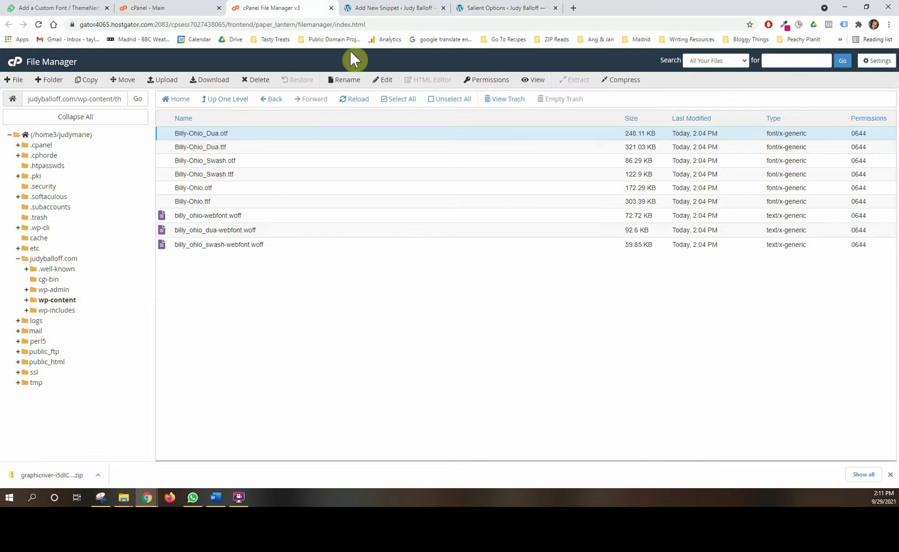
left_click(541, 8)
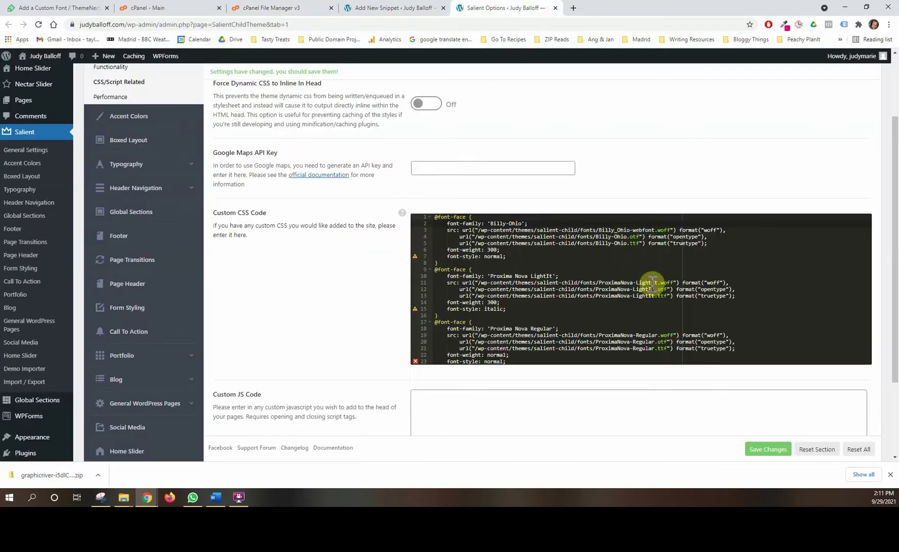
left_click_drag(491, 276, 554, 276)
type("Billy-Ohio_Du")
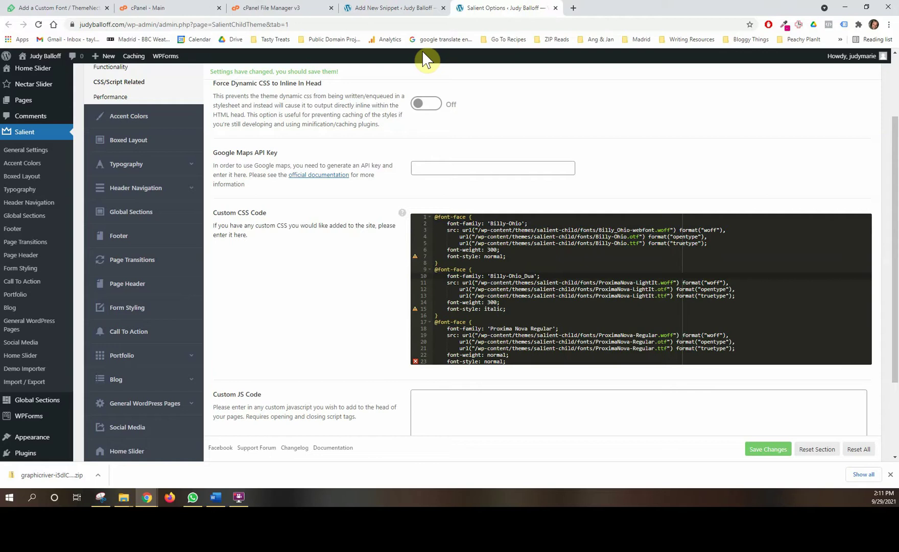
Reuse the second rule's font-family name to change its opentype file to Billy-Ohio_Dua.otf, checking the name in File Manager
left_click(294, 8)
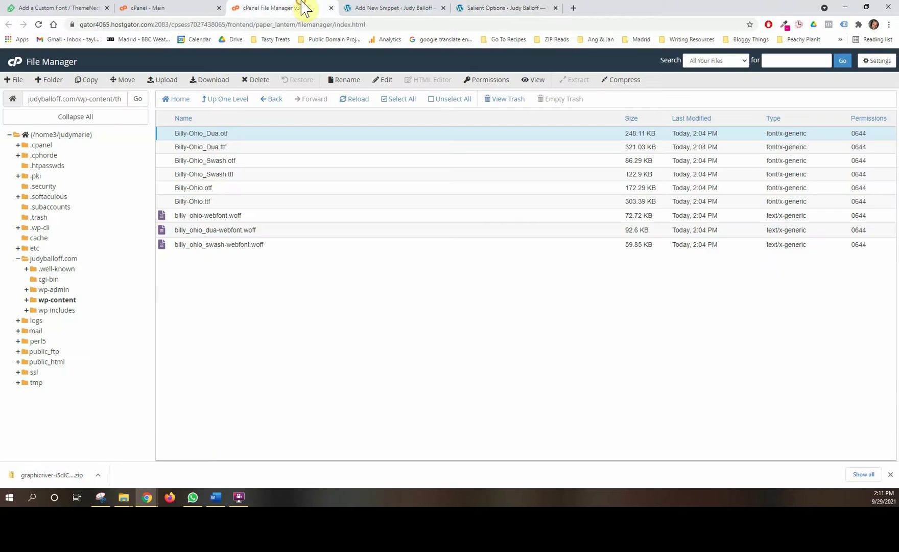
left_click(488, 8)
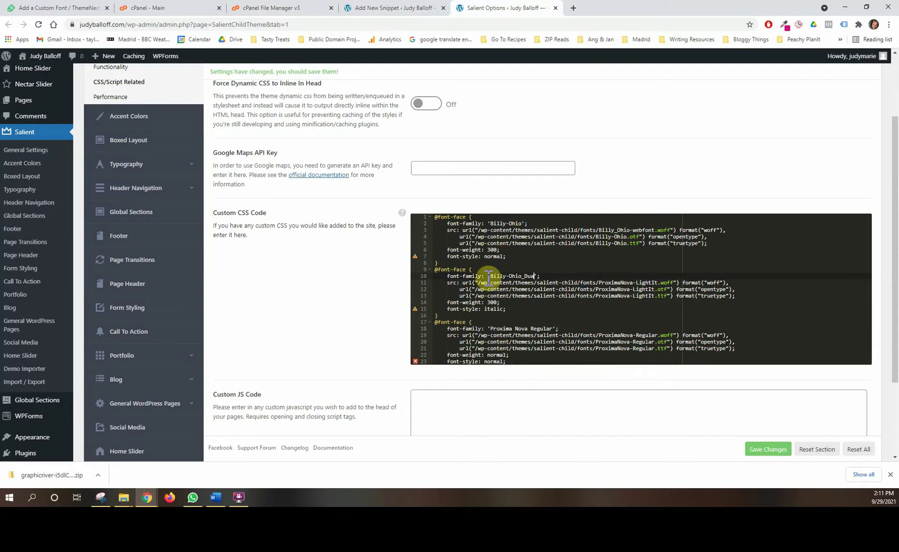
left_click_drag(491, 277, 535, 276)
key("ctrl+c")
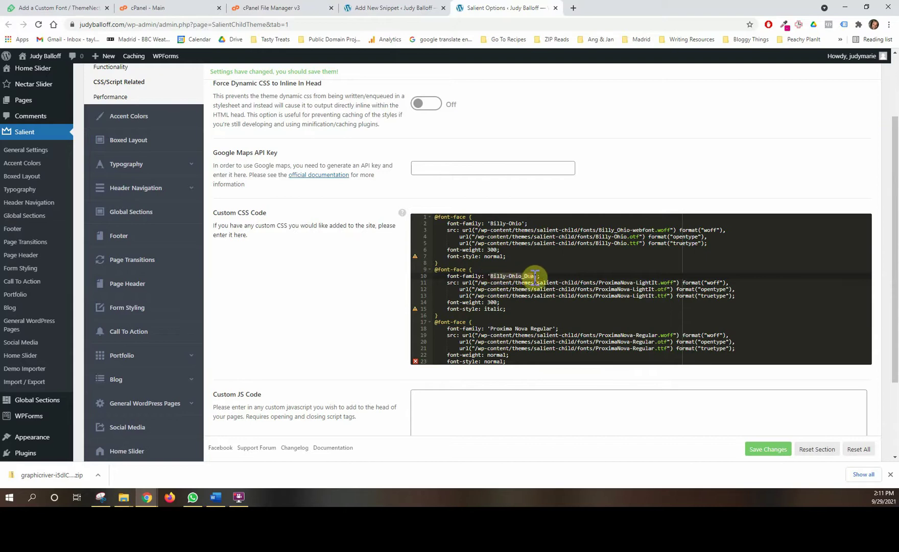
left_click(640, 289)
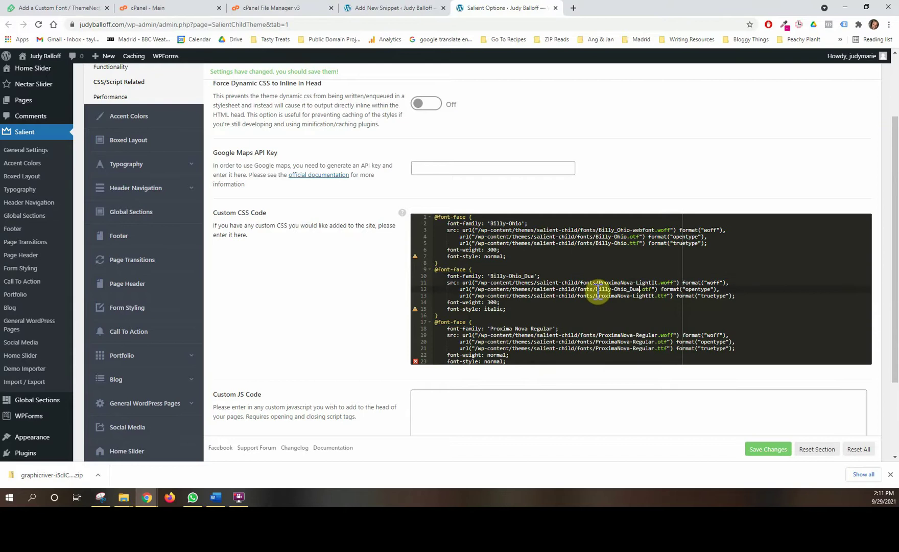
left_click(265, 8)
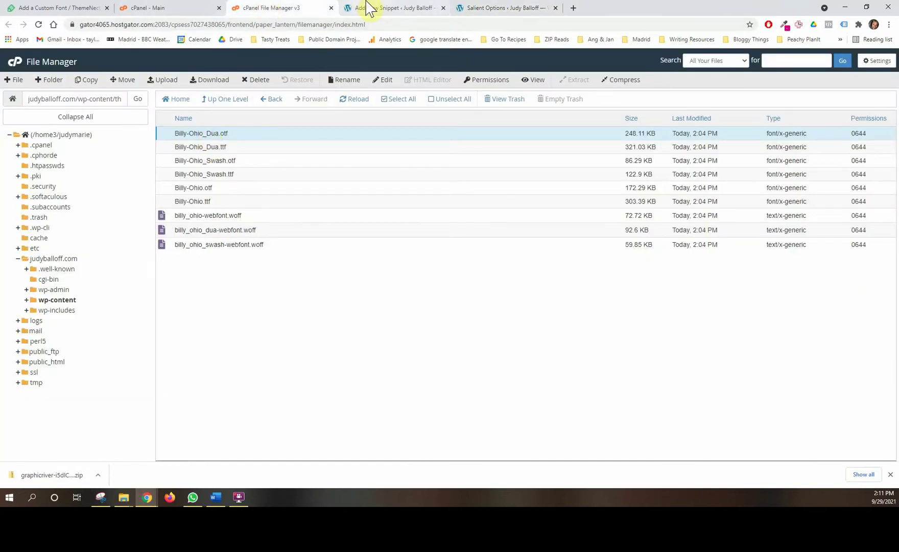
left_click(477, 8)
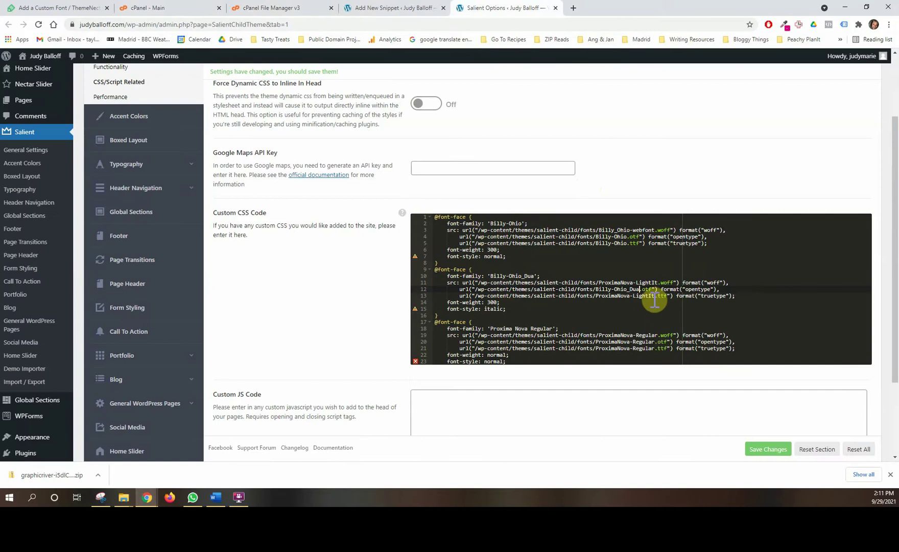
left_click(596, 296)
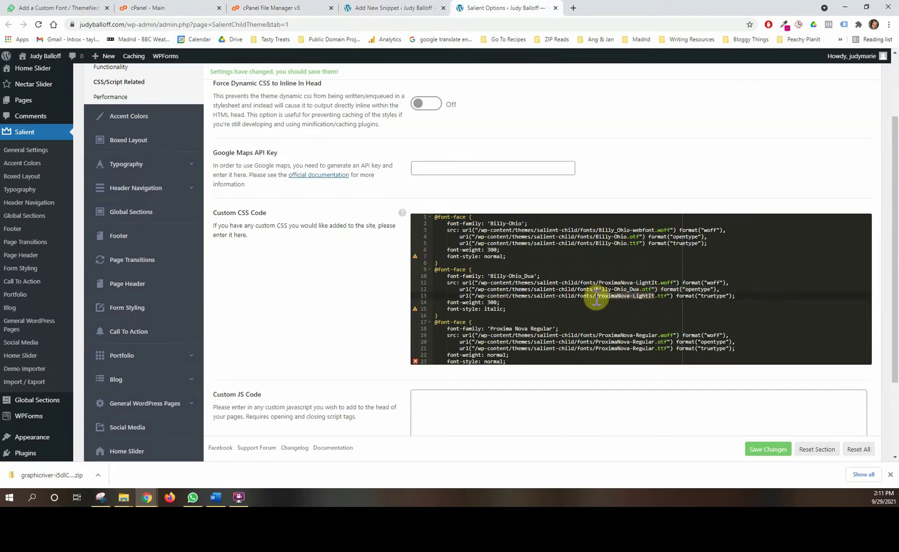
key("ctrl+v")
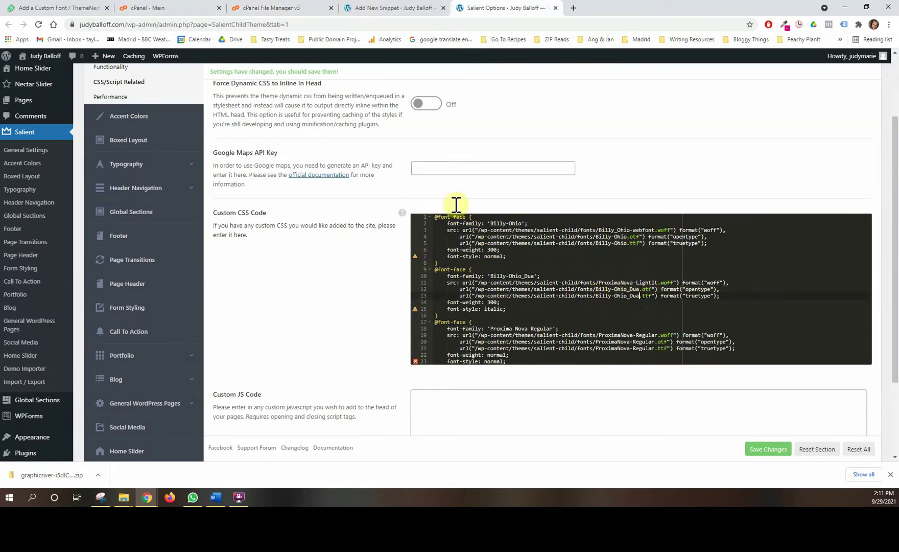
left_click(291, 8)
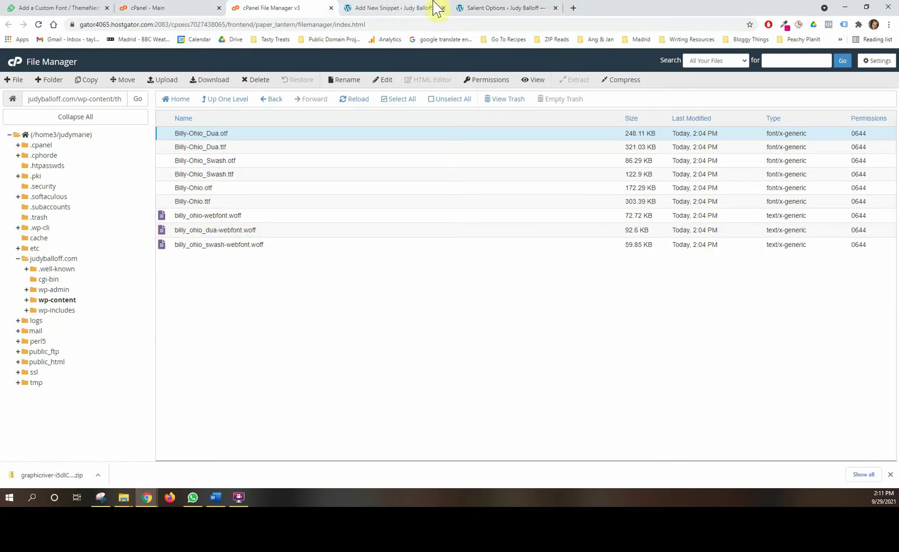
left_click(475, 7)
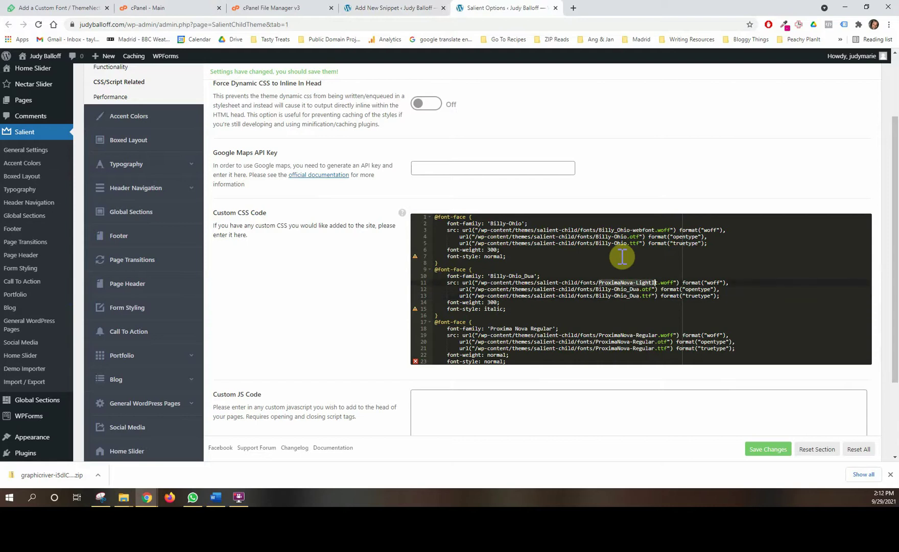
type("Billy_O")
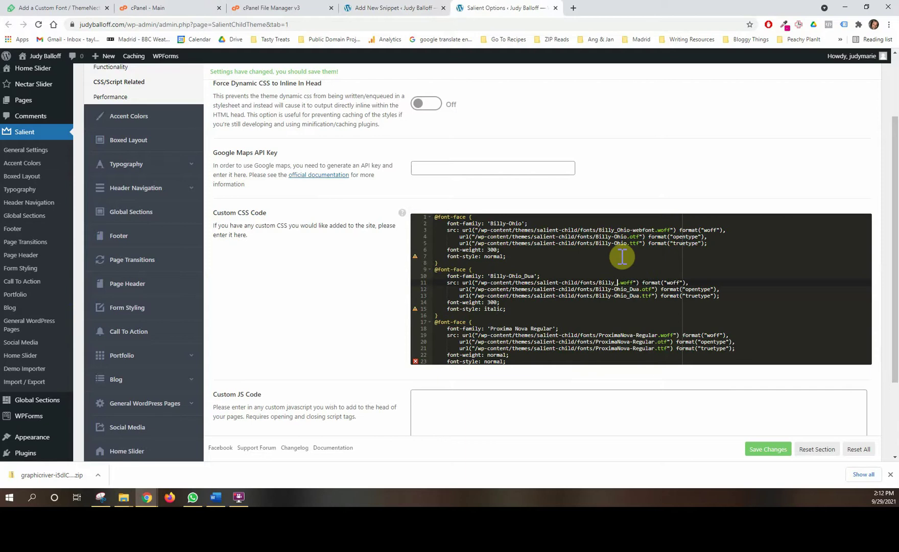
type("hio_Dua-webfont")
left_click(612, 295)
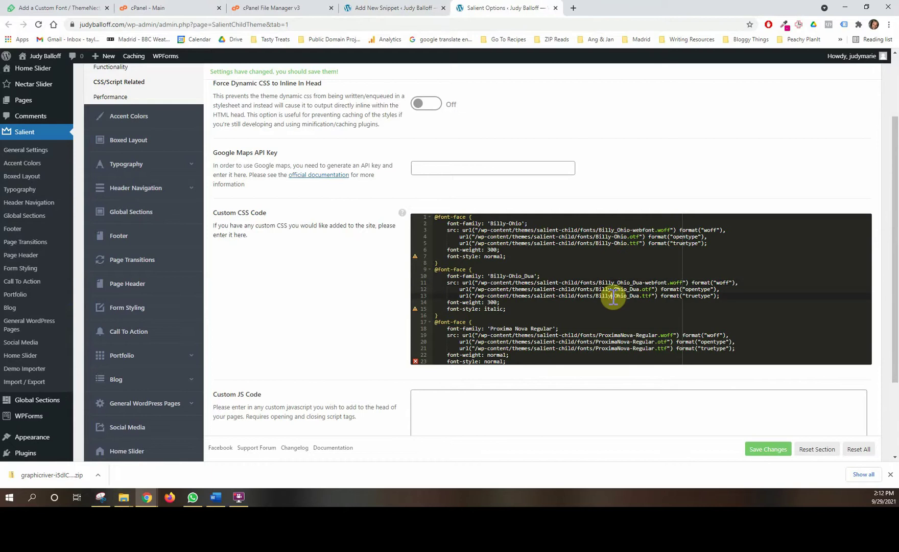
left_click(765, 450)
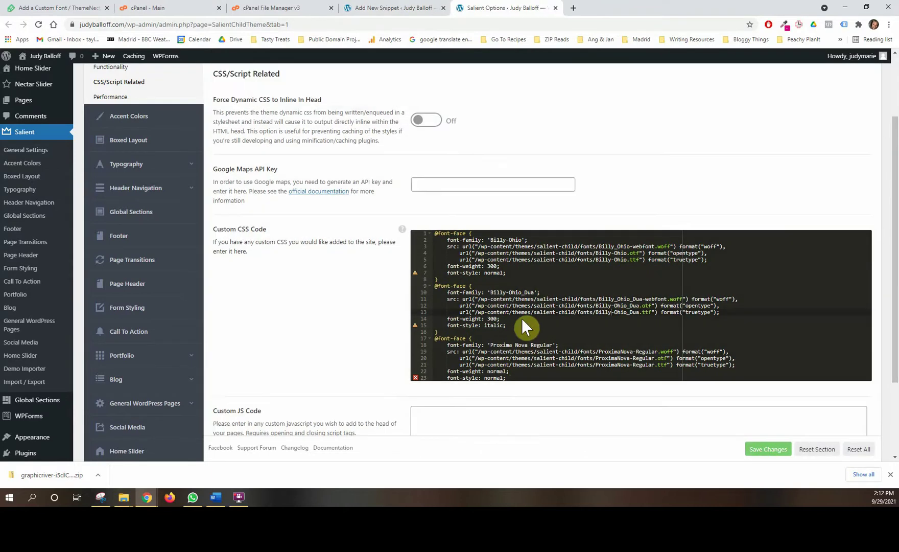
scroll(520, 327, "down", 1)
left_click_drag(521, 330, 415, 294)
key("BackSpace")
scroll(496, 376, "down", 1)
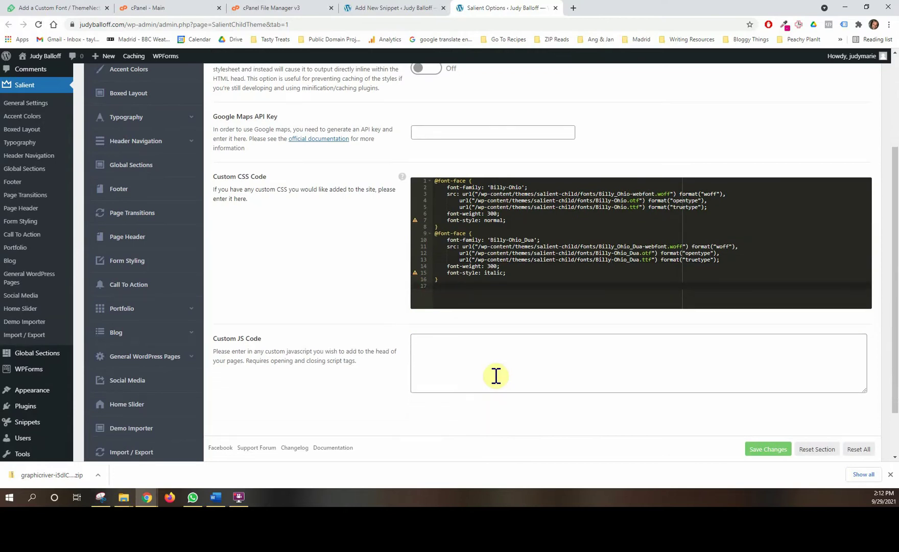
left_click(481, 217)
key("Return")
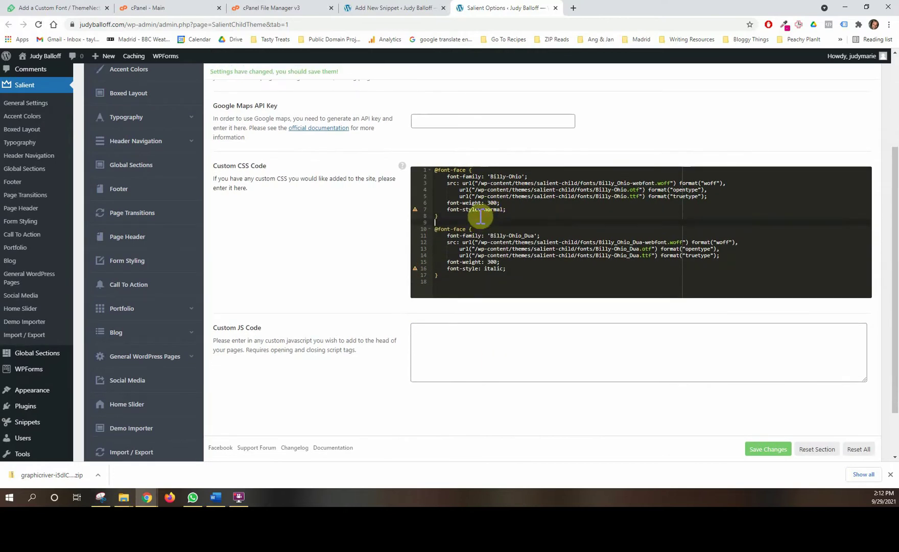
left_click(764, 450)
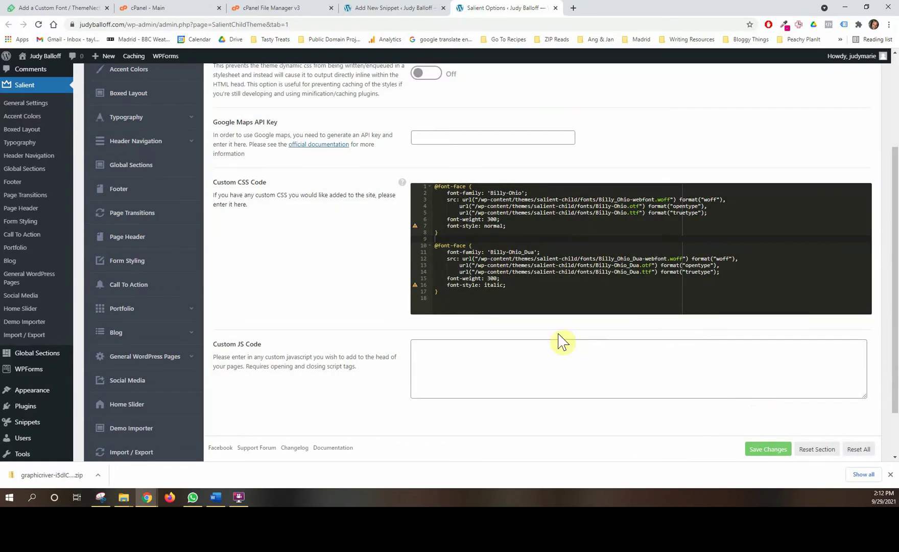
left_click(408, 6)
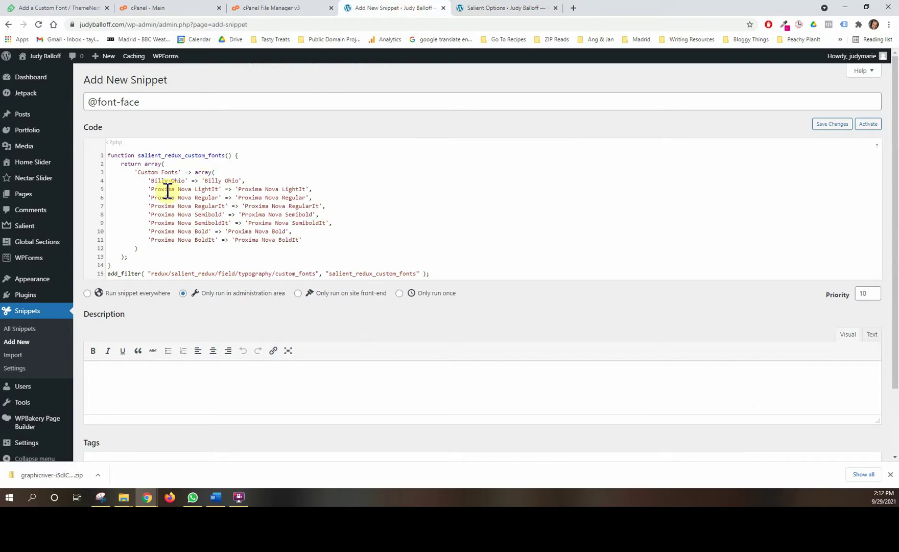
left_click(151, 190)
left_click_drag(172, 192, 227, 191)
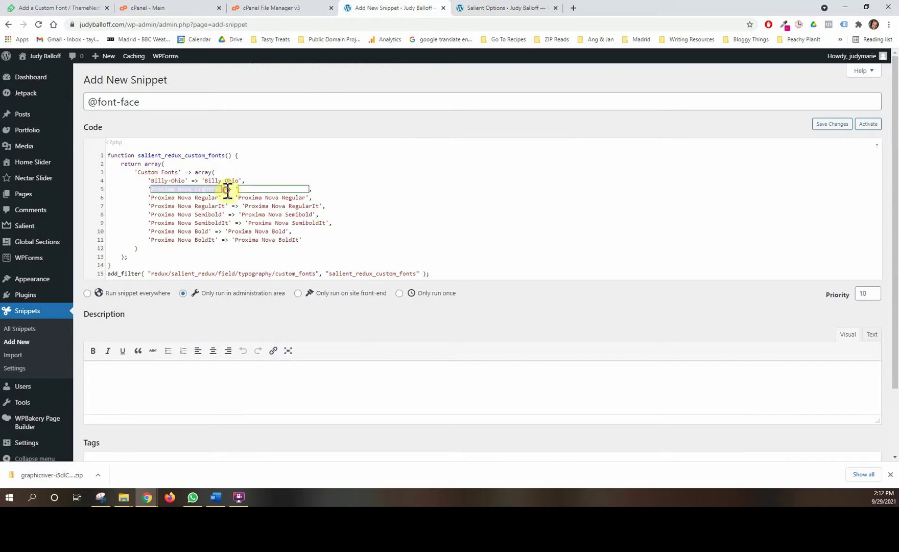
left_click(310, 233)
left_click_drag(310, 233, 94, 196)
key("BackSpace")
key("BackSpace")
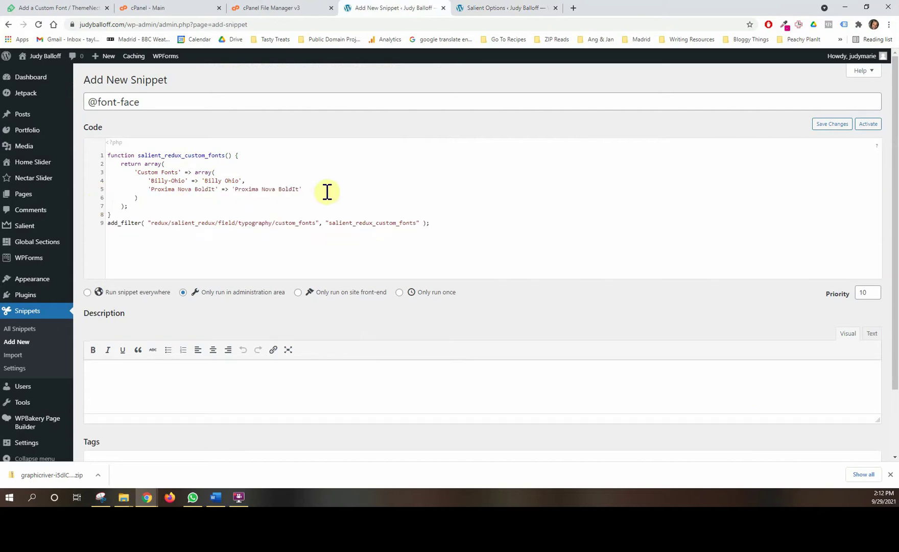
In the snippet's last array entry, replace the Proxima Nova BoldIt key with Billy
left_click(164, 190)
key("shift+Right")
key("shift+Right")
key("shift+Right")
key("shift+Right")
key("shift+Right")
key("shift+Right")
key("shift+Right")
key("shift+Right")
key("shift+Right")
key("shift+Right")
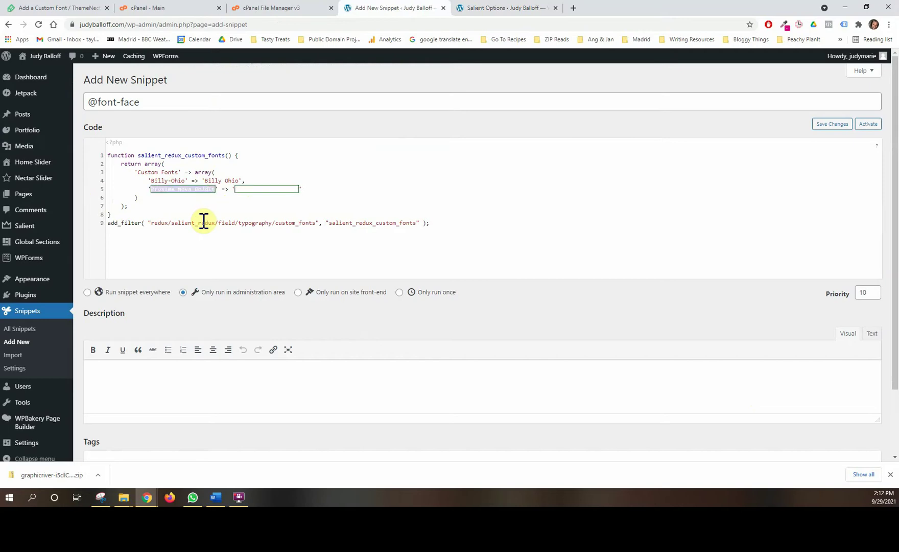
type("Billy")
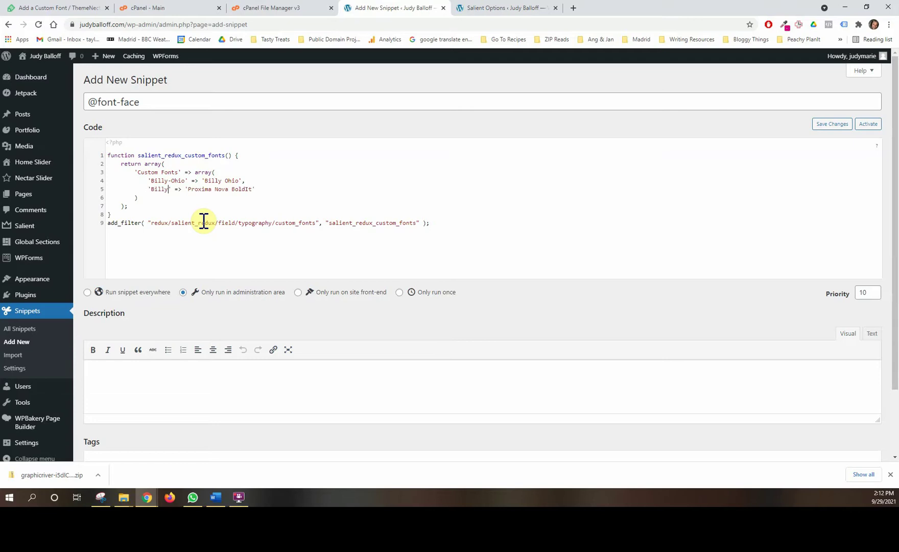
left_click(488, 7)
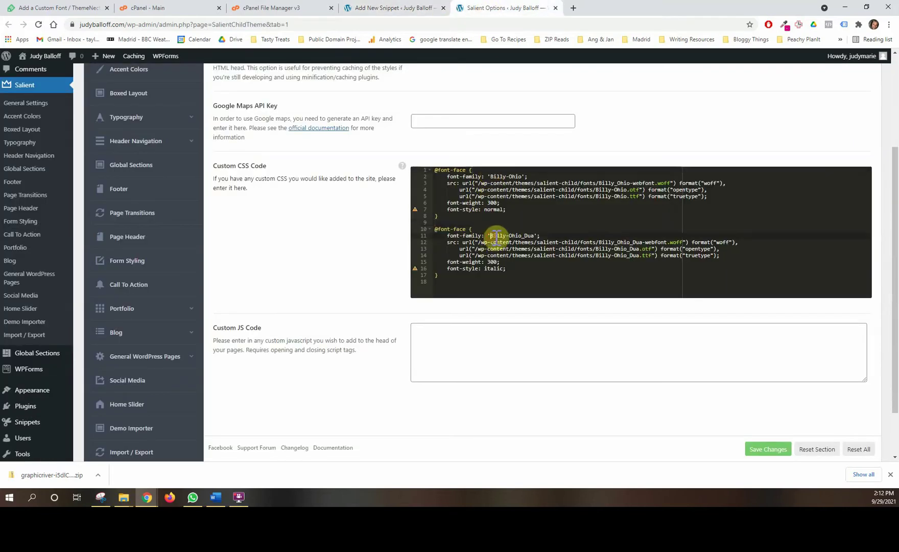
left_click_drag(491, 235, 532, 235)
key("ctrl+c")
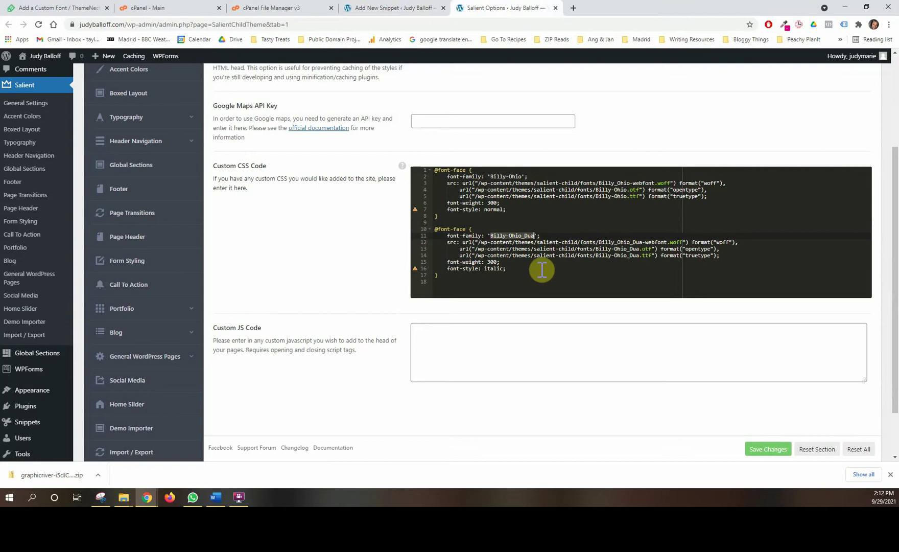
left_click(273, 8)
left_click(361, 8)
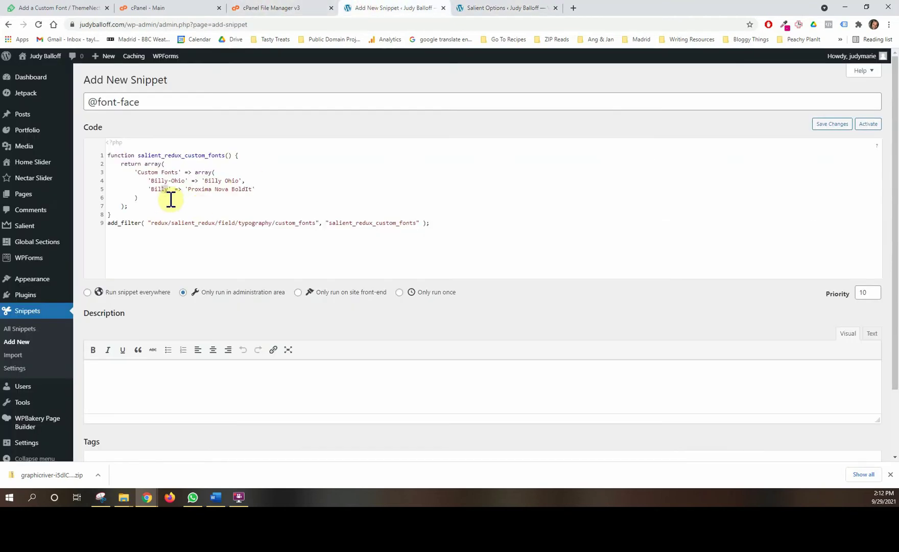
Replace both the key and the value of the snippet's last array entry with Billy-Ohio_Dua
left_click_drag(169, 189, 154, 189)
key("ctrl+v")
key("ctrl+z")
key("Right")
key("shift+Right")
key("shift+Right")
key("ctrl+v")
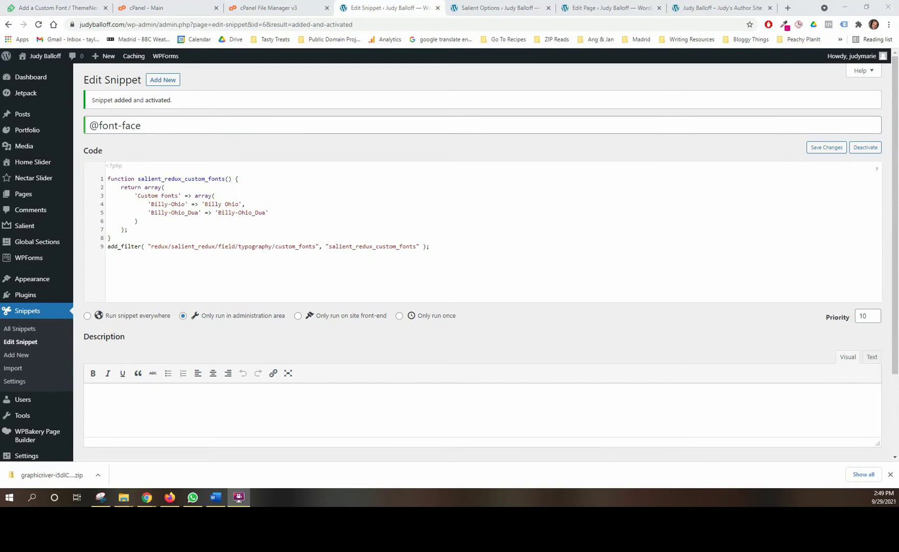
left_click(191, 219)
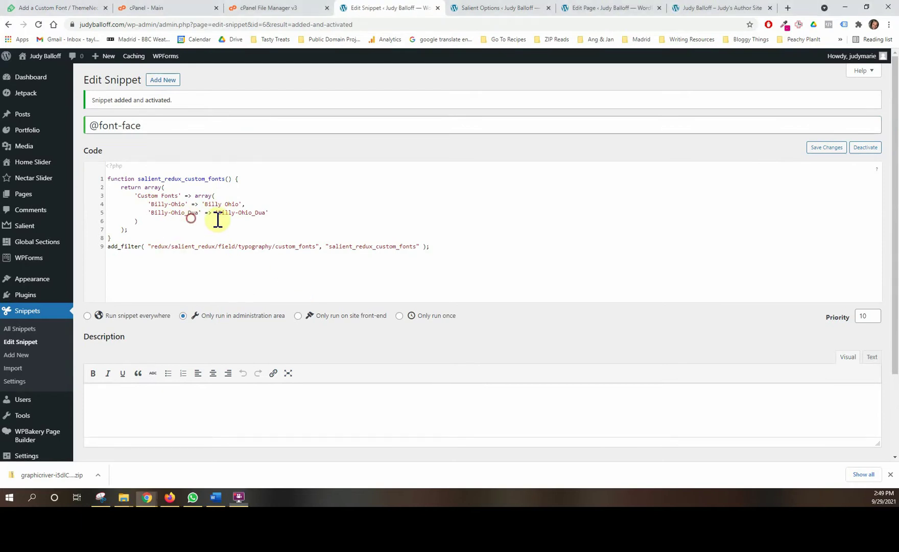
scroll(201, 333, "down", 2)
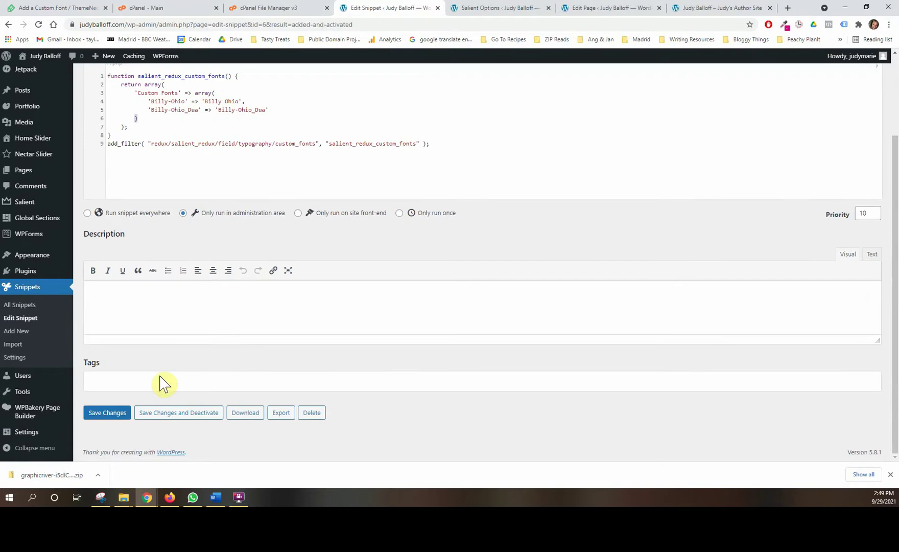
left_click(107, 417)
left_click(488, 8)
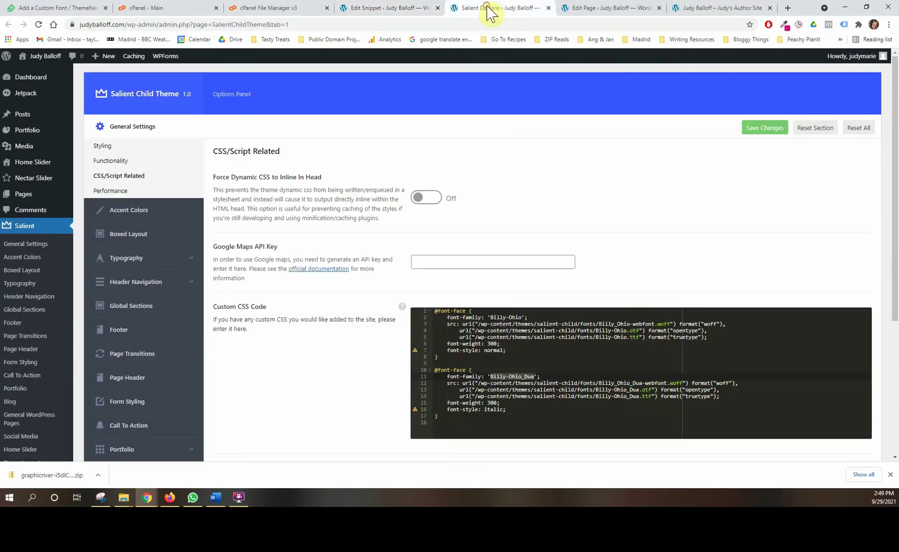
left_click(774, 131)
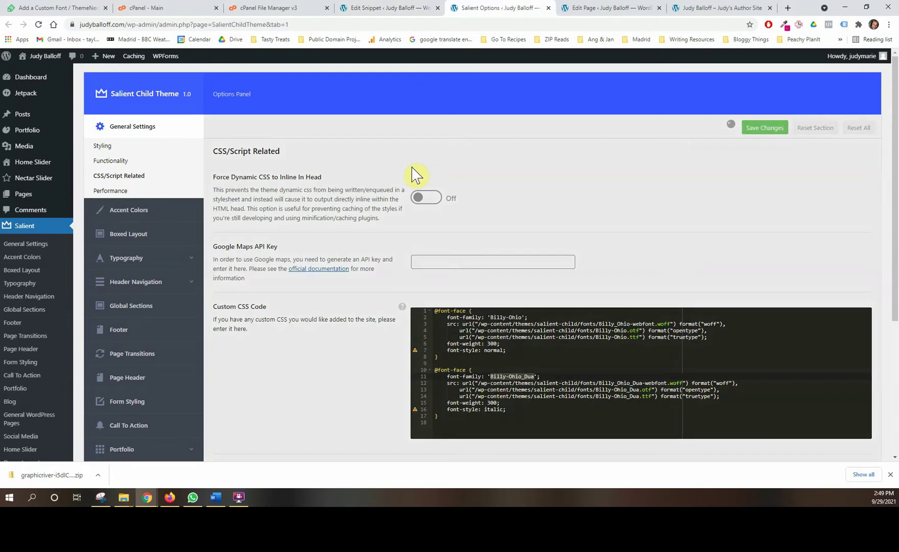
Update the Home page, and close its live preview and page-editing tabs
left_click(611, 9)
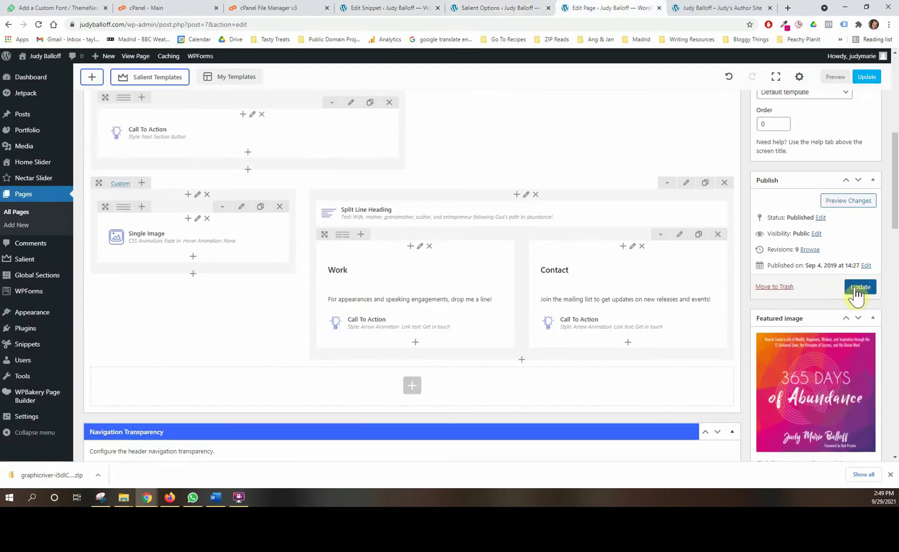
left_click(855, 288)
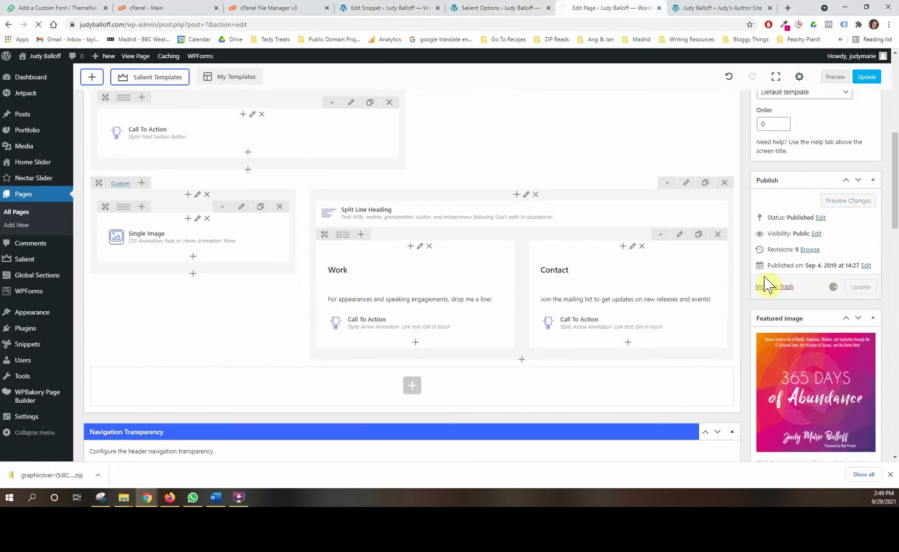
left_click(769, 8)
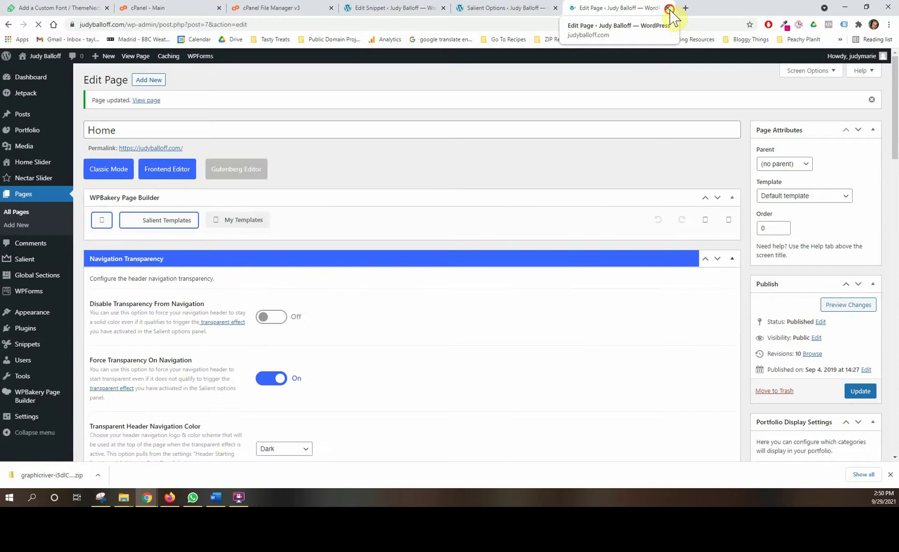
left_click(667, 8)
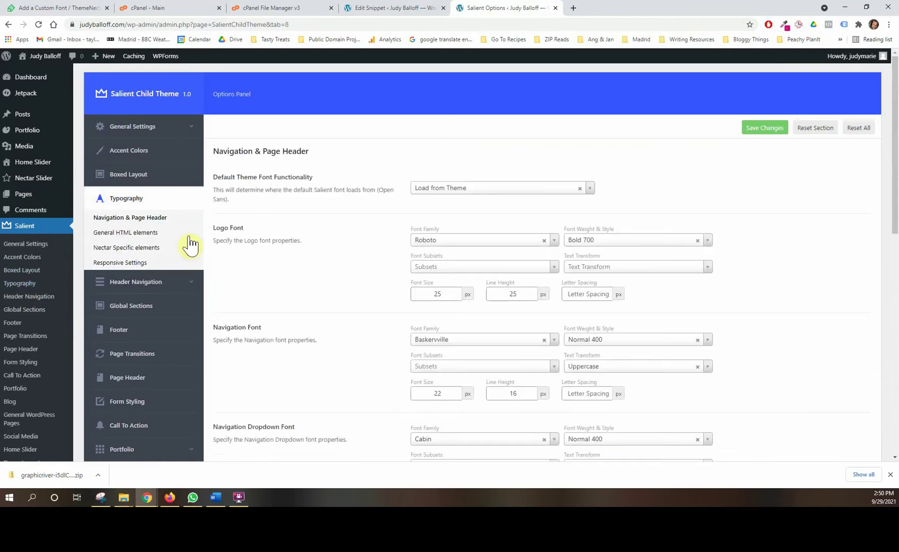
In the General HTML elements typography settings, check the Body Font family list for the custom fonts
left_click(114, 232)
scroll(255, 237, "down", 1)
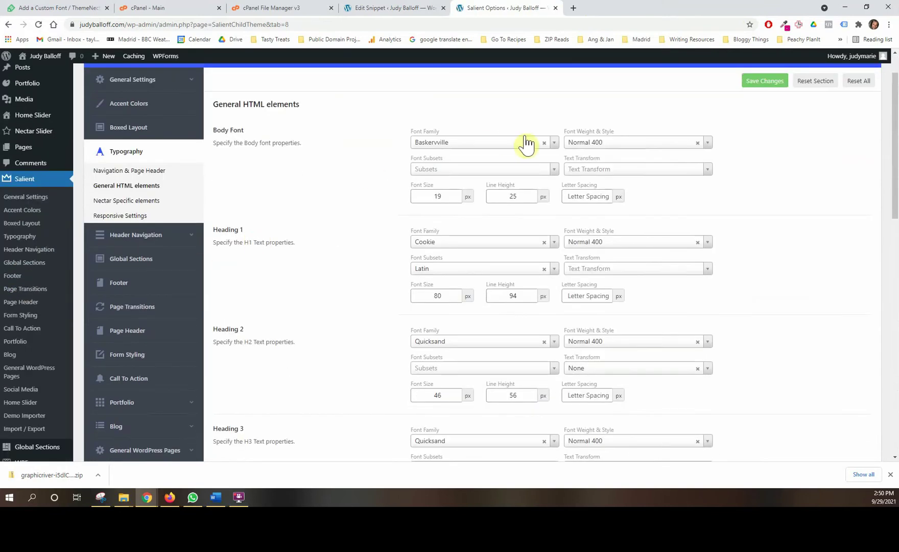
left_click(526, 143)
scroll(552, 177, "up", 5)
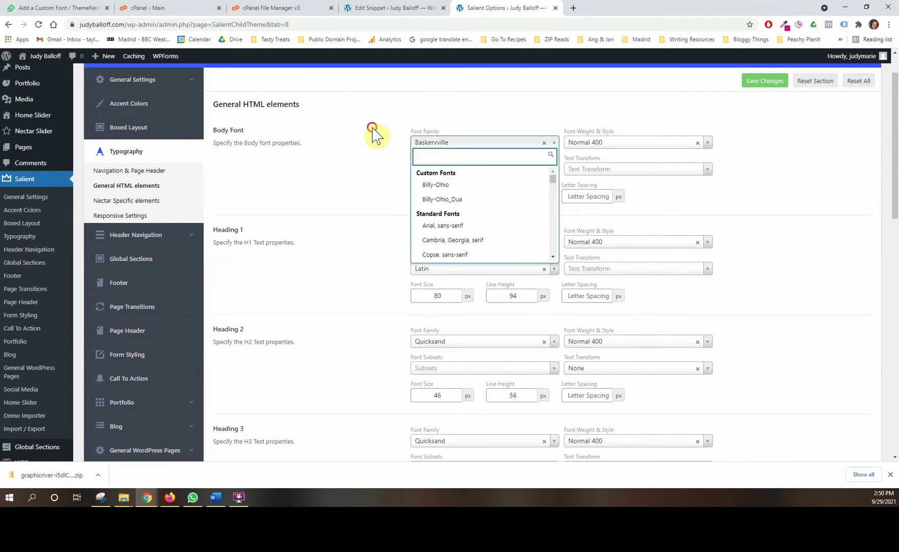
left_click(371, 165)
Set the Heading 1 font family to the custom font Billy-Ohio and save the Salient options
scroll(371, 165, "down", 1)
scroll(372, 165, "up", 1)
scroll(372, 164, "down", 1)
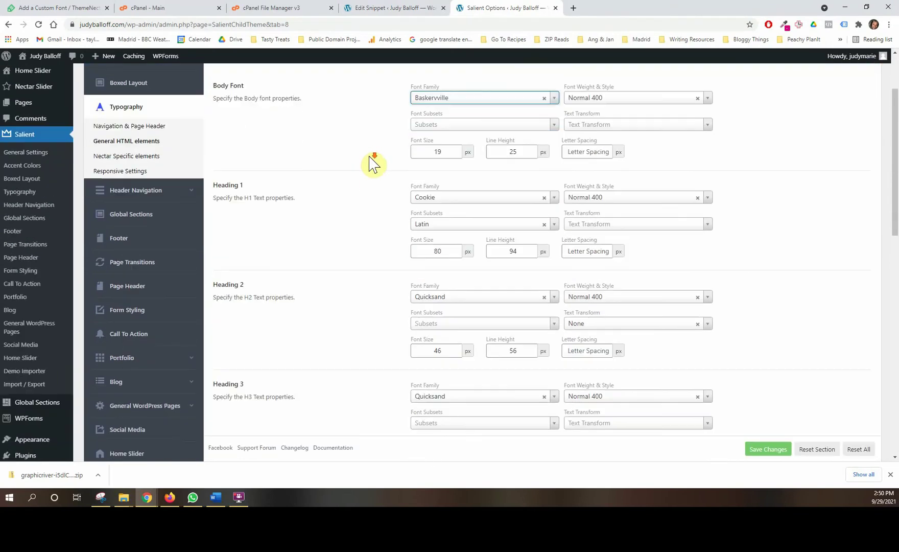
left_click(487, 196)
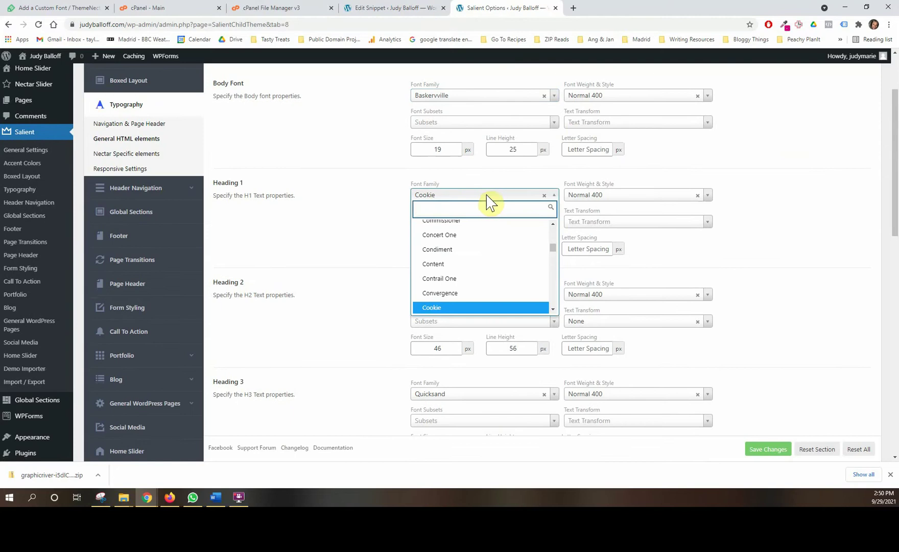
scroll(491, 251, "up", 10)
left_click_drag(553, 245, 516, 219)
left_click(468, 236)
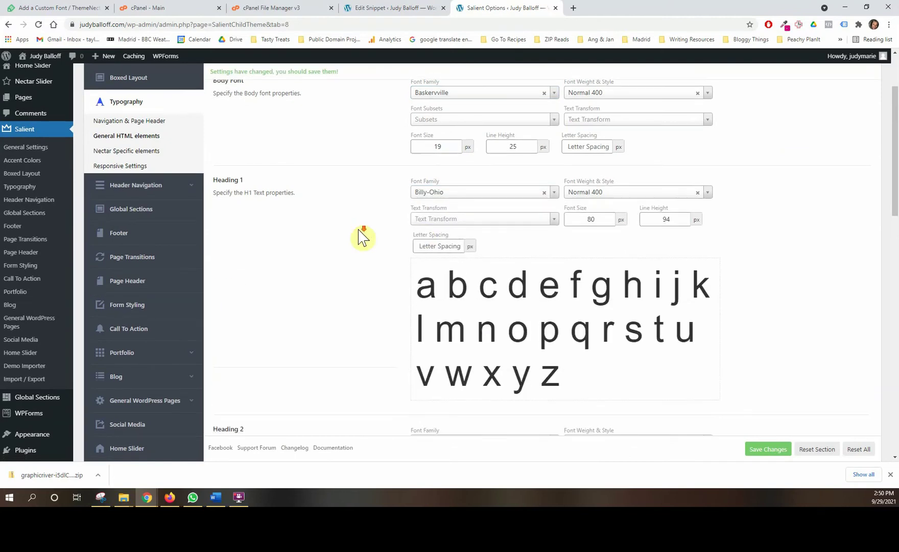
scroll(362, 237, "down", 1)
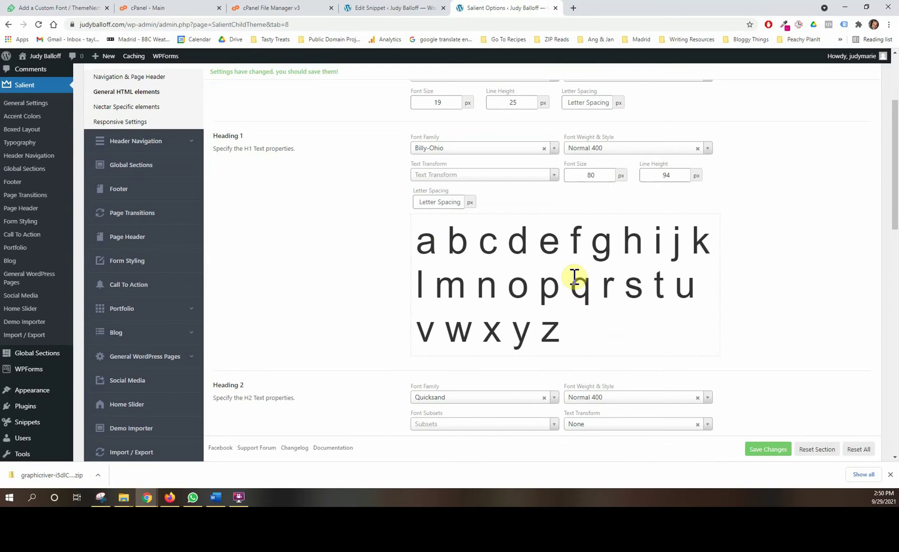
left_click(756, 449)
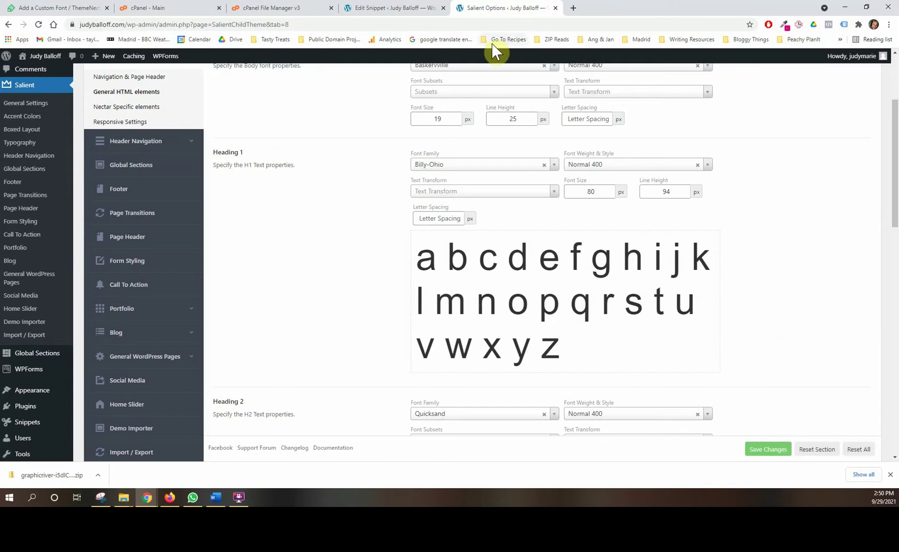
Open the live site in an incognito window and examine the heading fonts on the home and About Me pages
key("ctrl+shift+n")
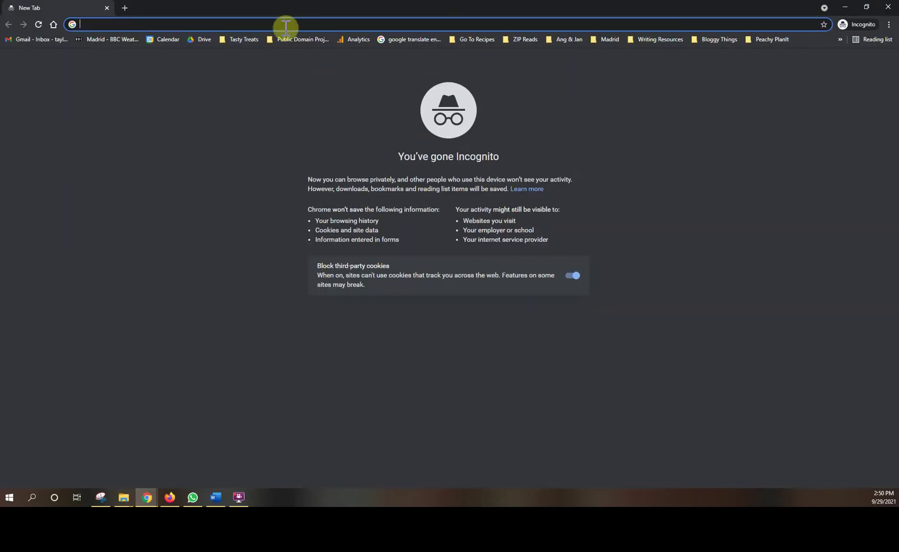
type("judyballoff.com")
key("Return")
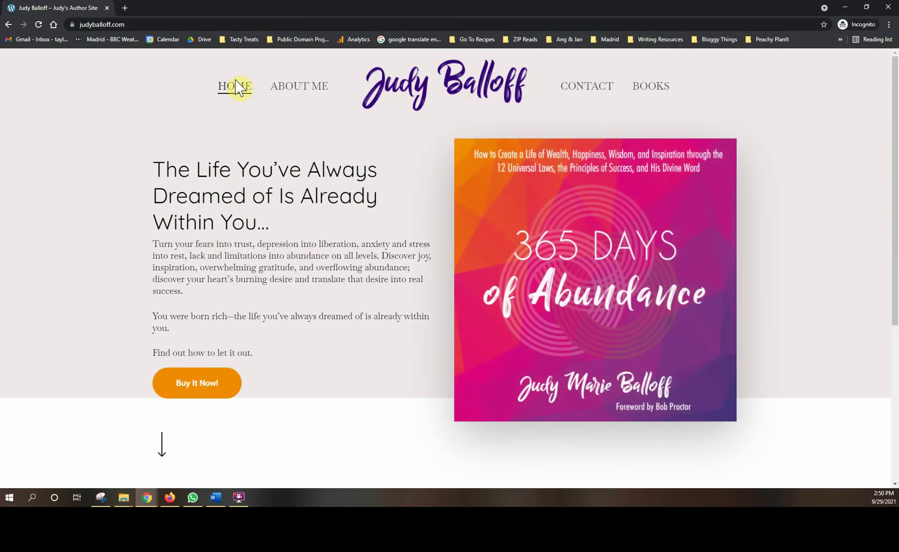
scroll(241, 95, "down", 1)
scroll(245, 97, "down", 4)
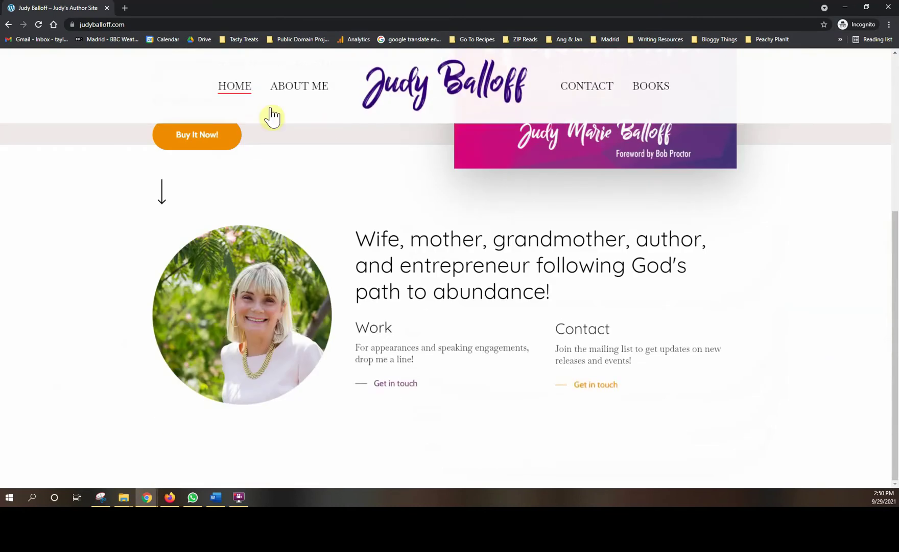
scroll(376, 203, "up", 2)
scroll(375, 204, "up", 3)
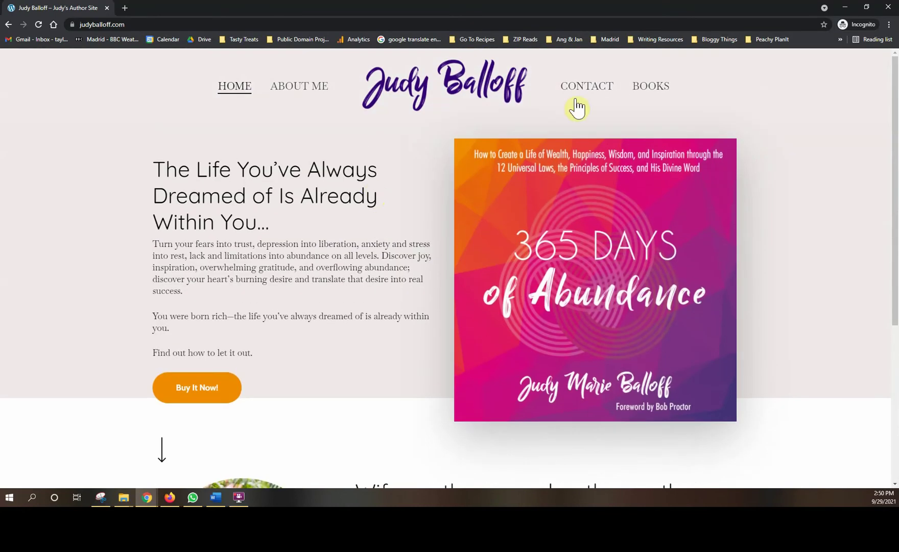
left_click(314, 93)
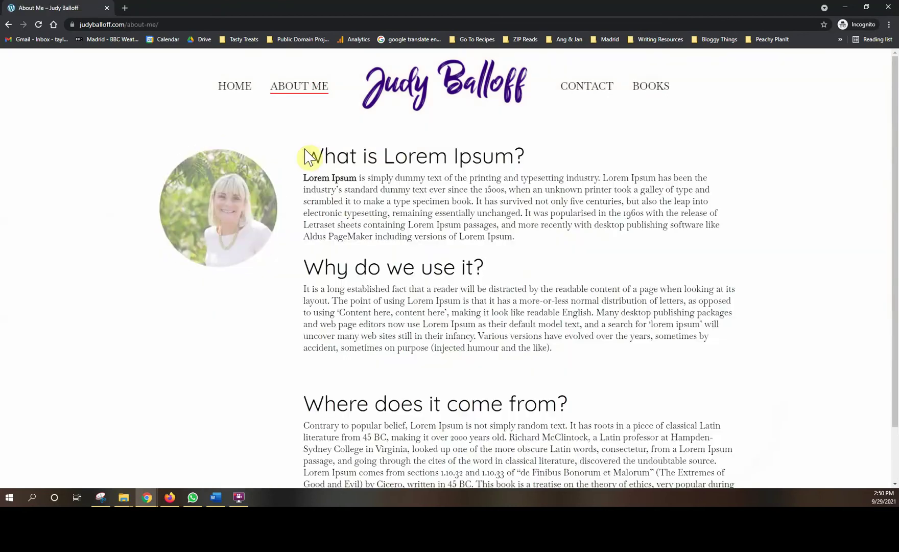
scroll(371, 181, "down", 1)
scroll(371, 181, "up", 1)
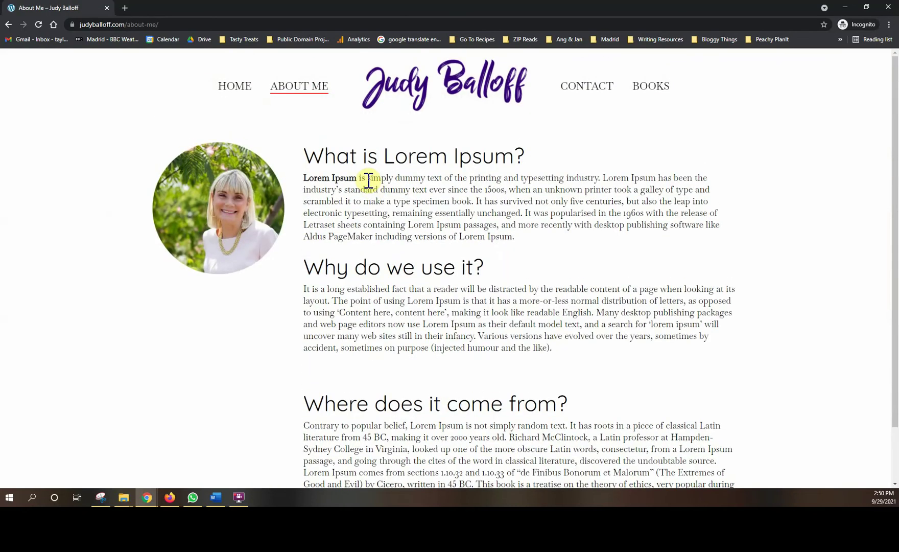
Return to the WordPress admin, list all pages, and view the Books page in a new browser tab
key("alt+Tab")
scroll(365, 177, "up", 3)
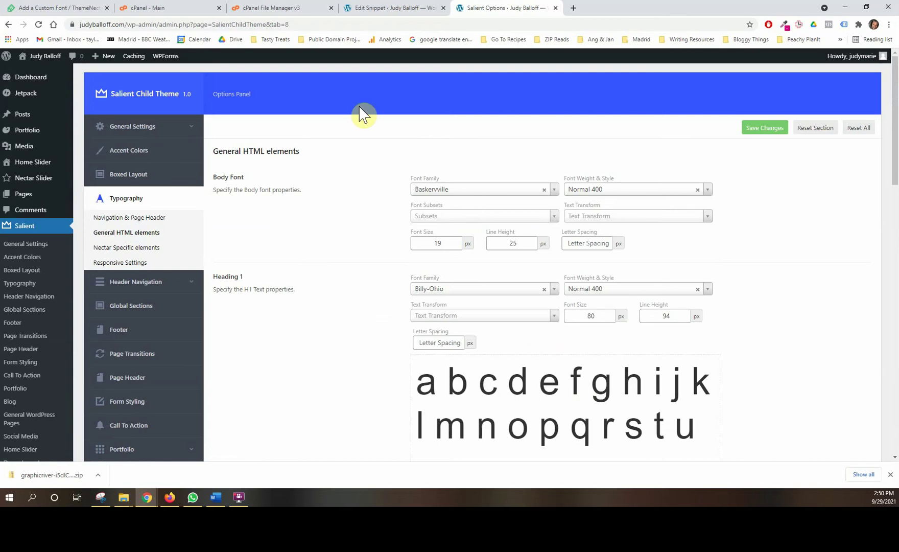
left_click(381, 11)
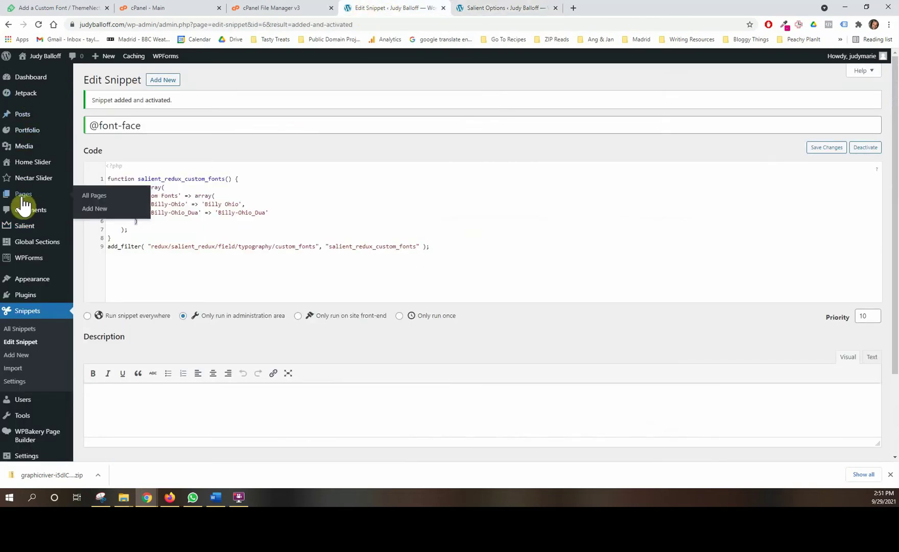
left_click(92, 197)
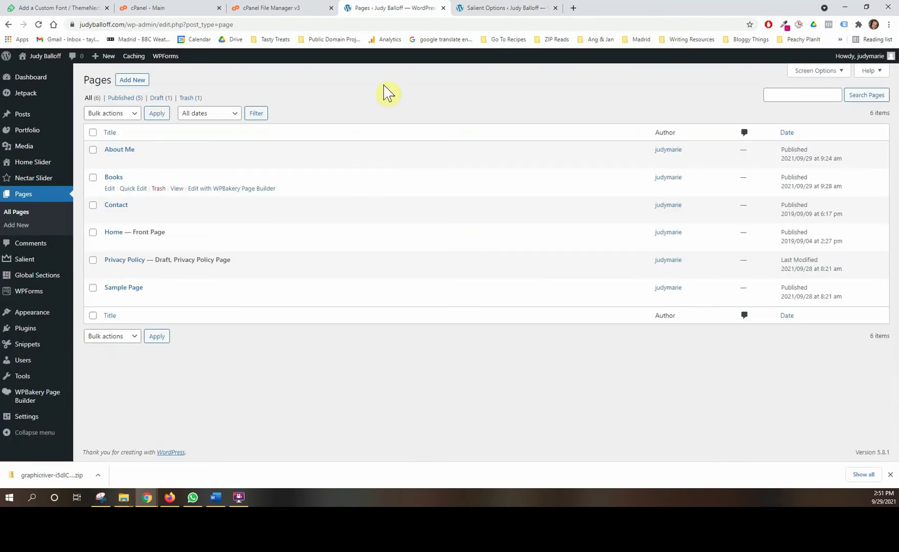
left_click(513, 8)
left_click(391, 7)
left_click(178, 189, "ctrl")
left_click(506, 8)
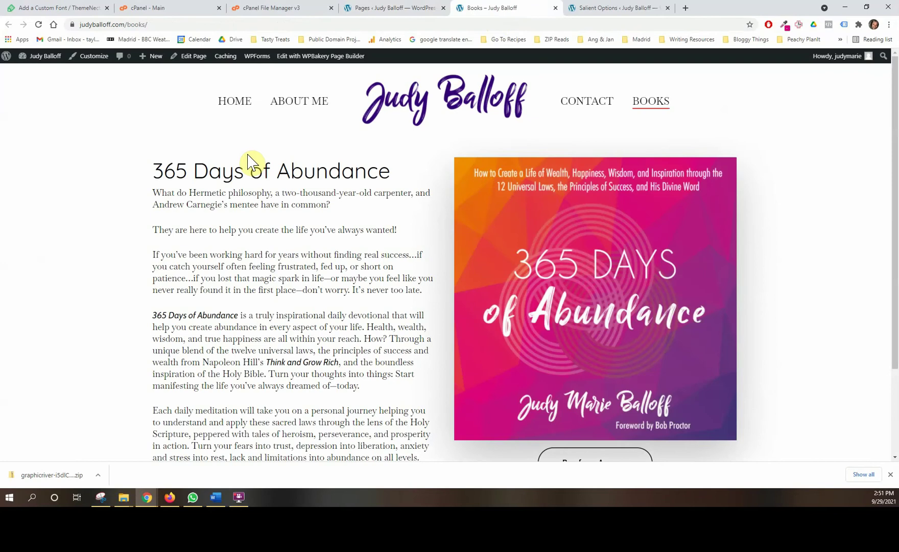
left_click(404, 7)
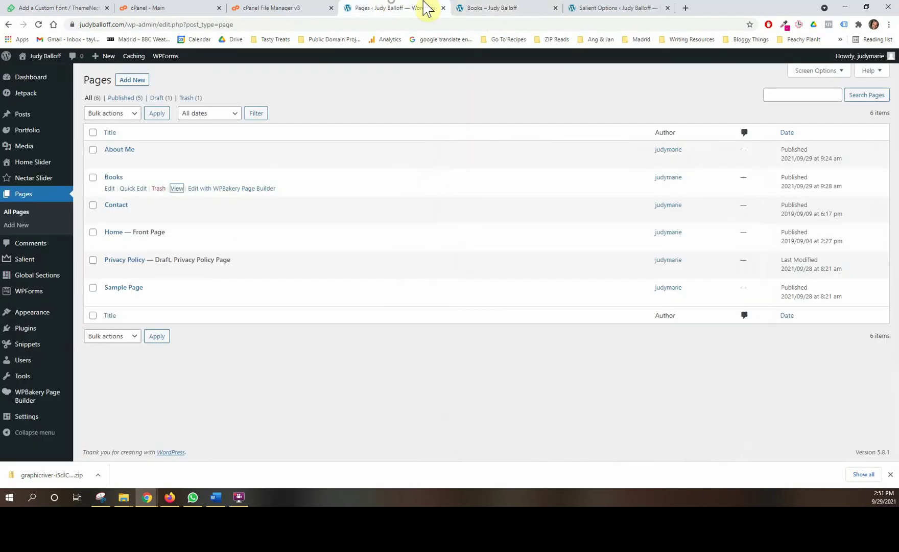
left_click(511, 8)
Edit the Books page and format the "365 Days of Abundance" title in its text block as Heading 1
left_click(190, 56)
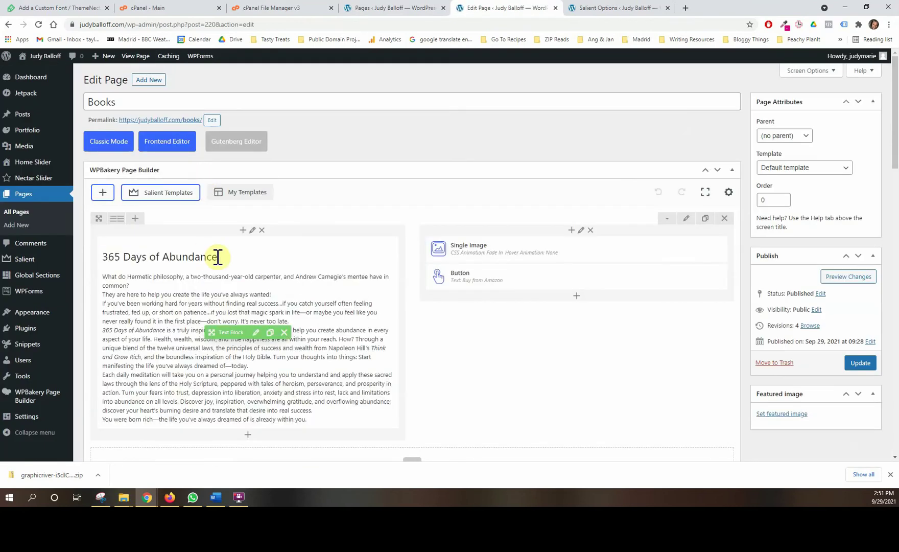
left_click(256, 332)
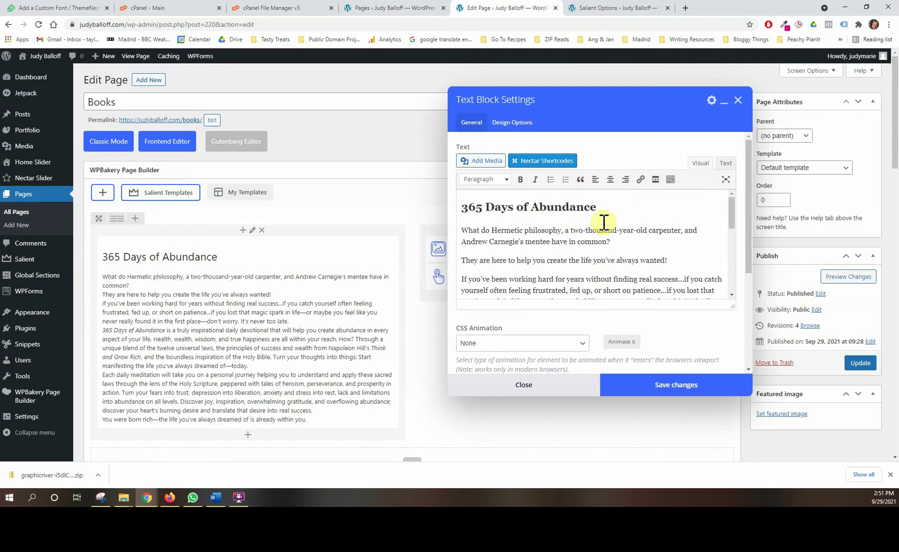
left_click_drag(597, 207, 460, 204)
left_click(483, 179)
left_click(478, 211)
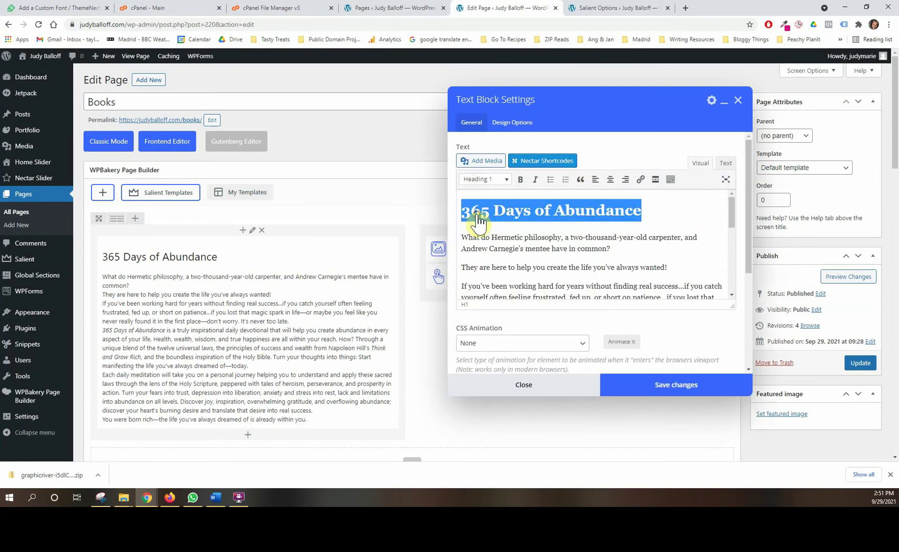
Save the text block changes and preview the Books page to check the "365 Days of Abundance" title font
left_click(617, 383)
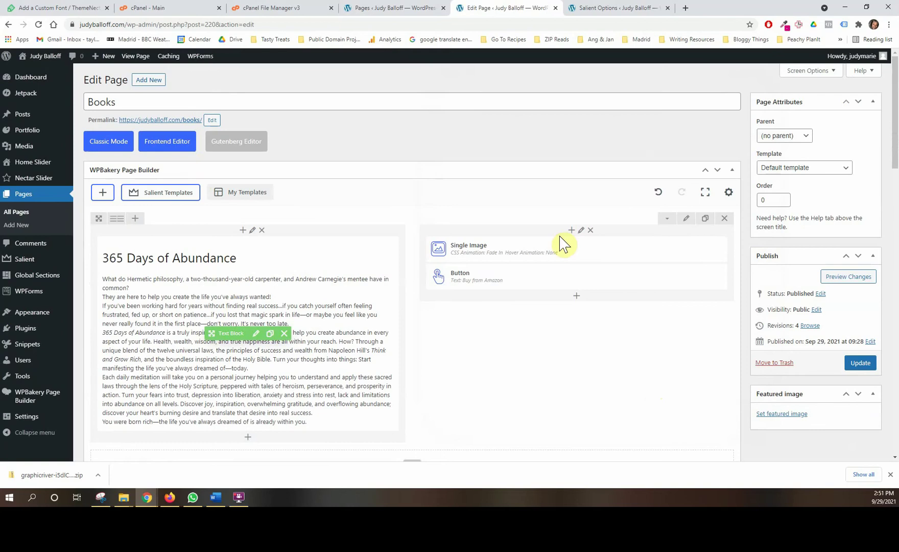
left_click(836, 279)
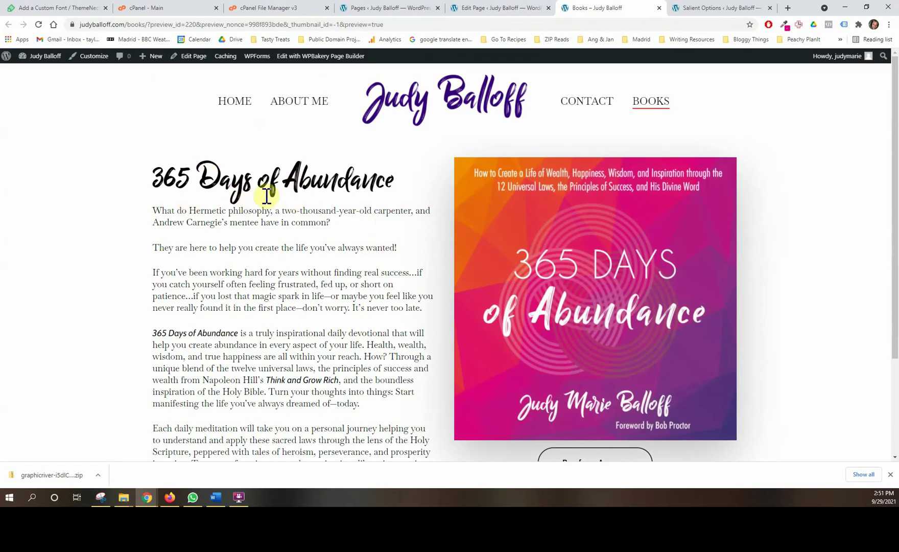
scroll(253, 204, "down", 3)
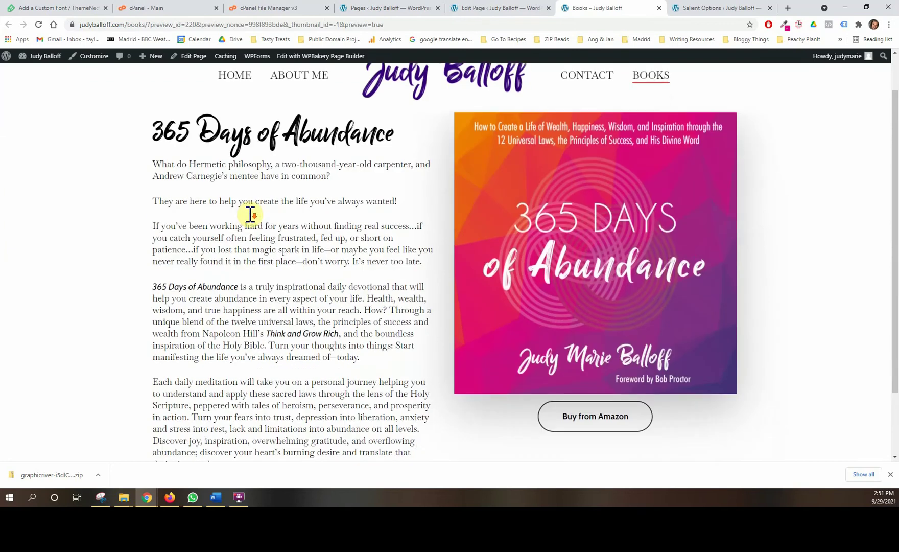
scroll(253, 220, "up", 3)
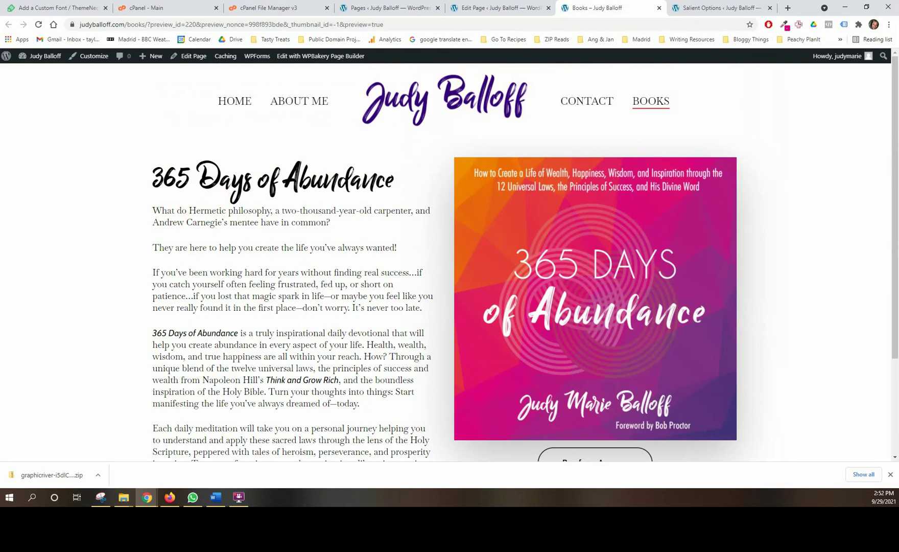
Look over the Books page in the editor and review its preview again from the title to the closing paragraph
left_click(485, 7)
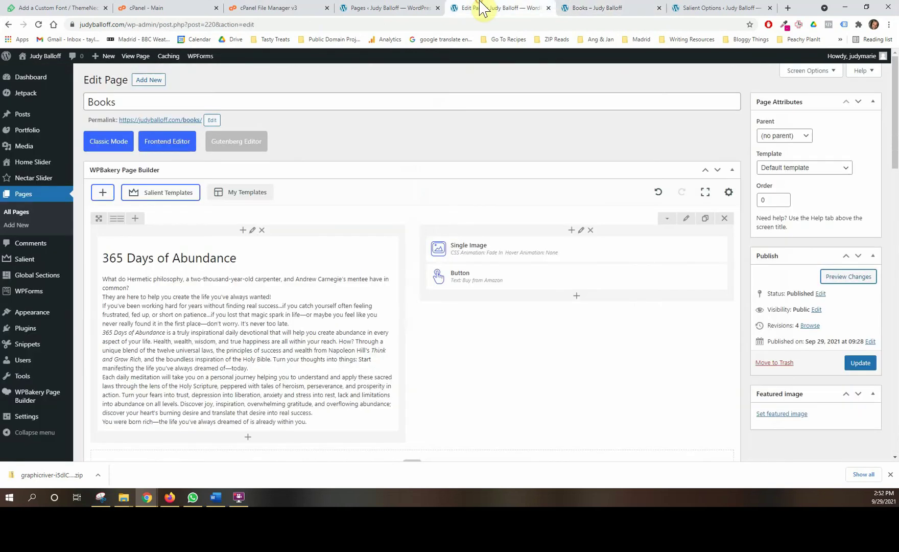
scroll(341, 185, "down", 5)
scroll(338, 187, "up", 5)
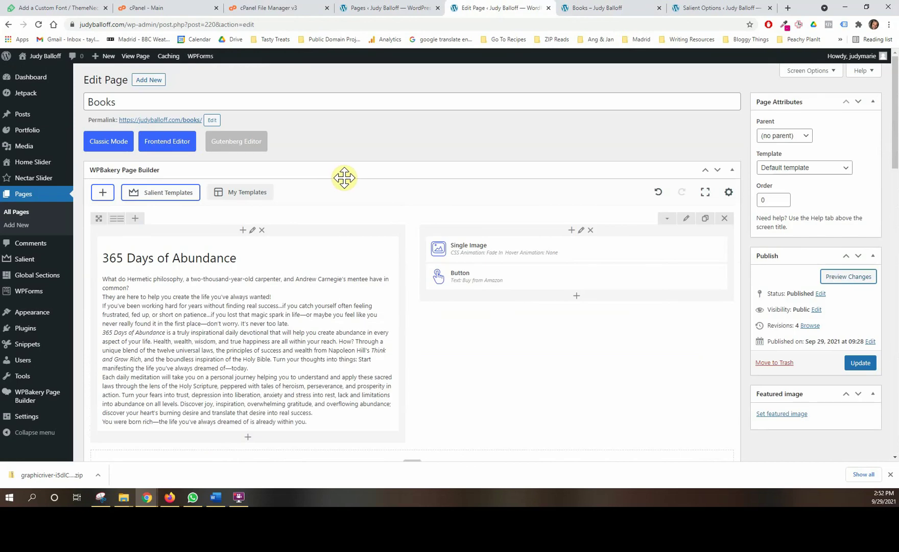
left_click(613, 8)
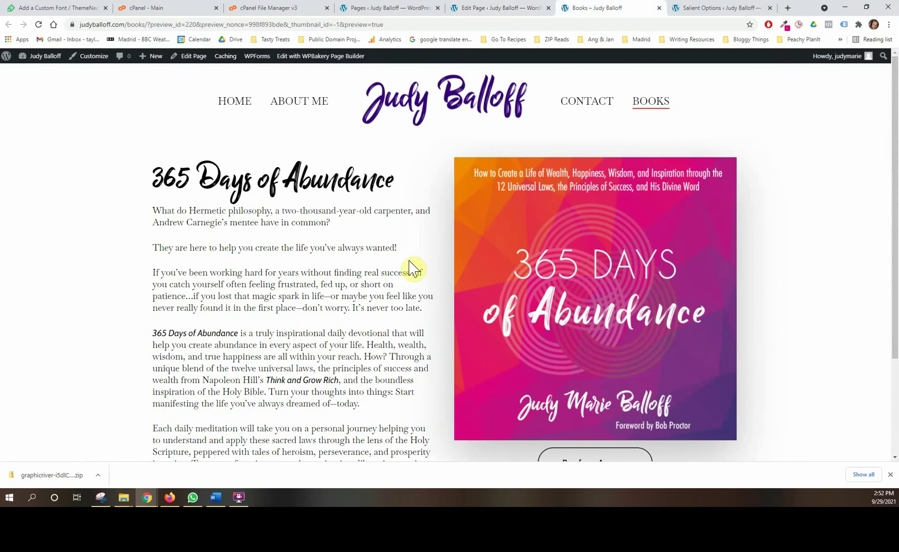
scroll(411, 264, "down", 2)
scroll(411, 266, "down", 1)
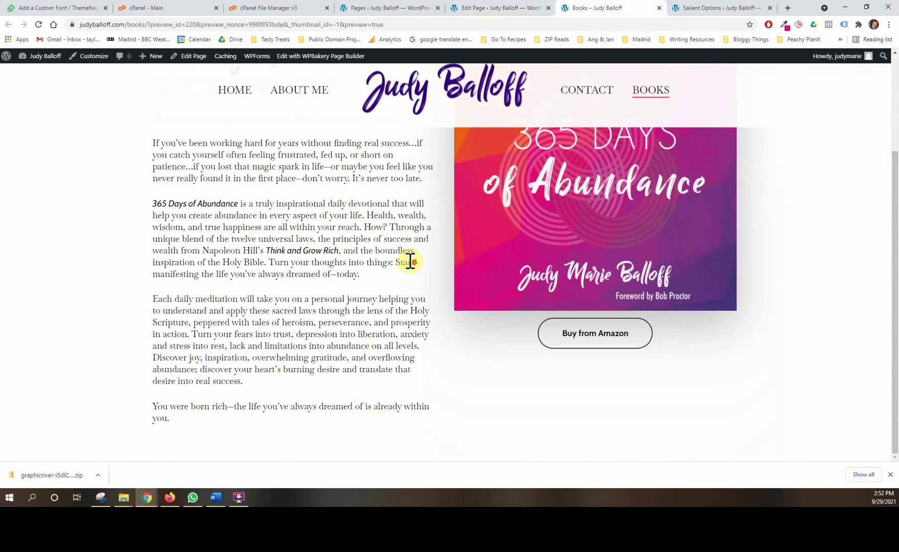
scroll(411, 261, "up", 3)
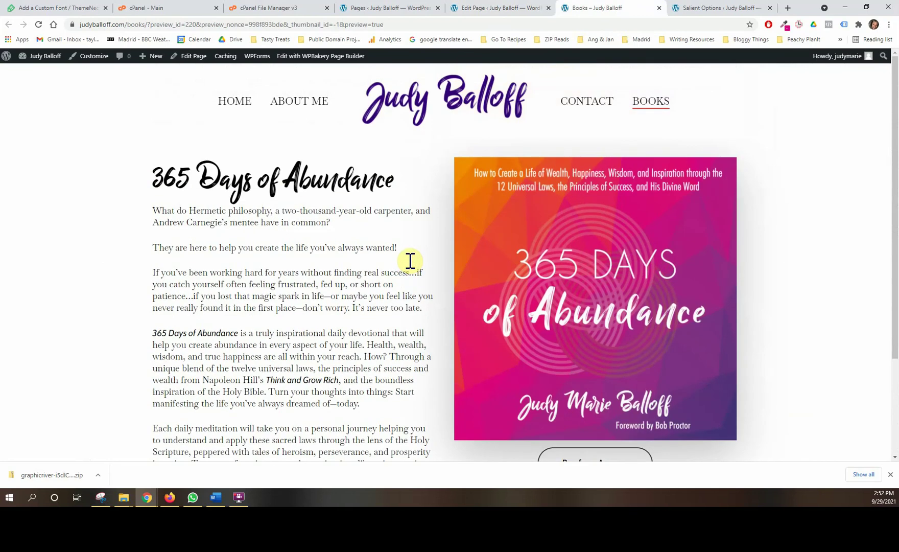